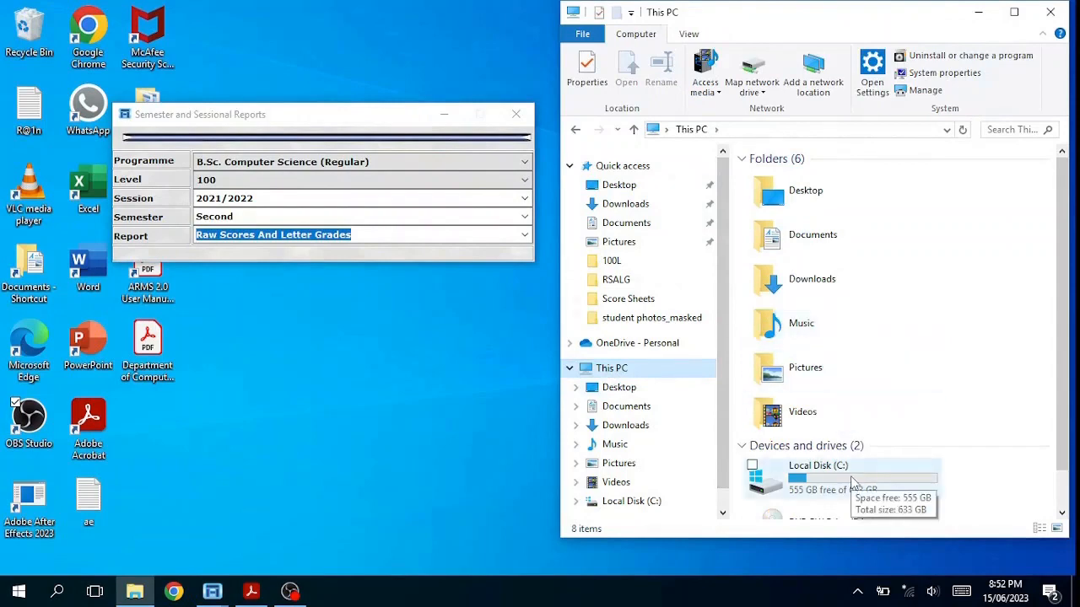
Step: Open the Score Sheets folder inside C:\armsapp and widen the window to show all file details
double_click(853, 482)
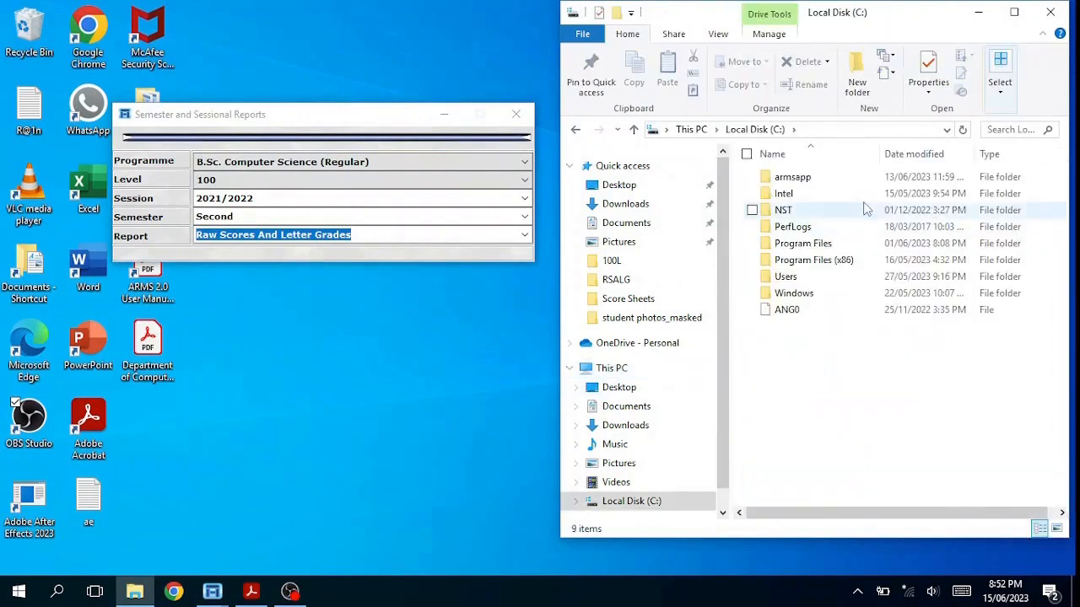
double_click(819, 178)
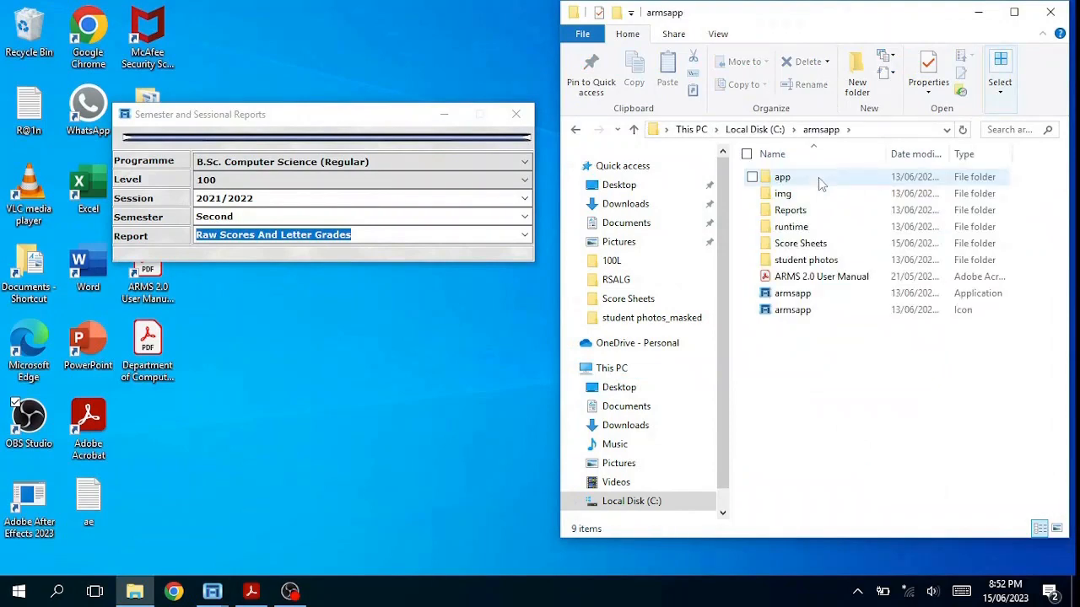
double_click(819, 178)
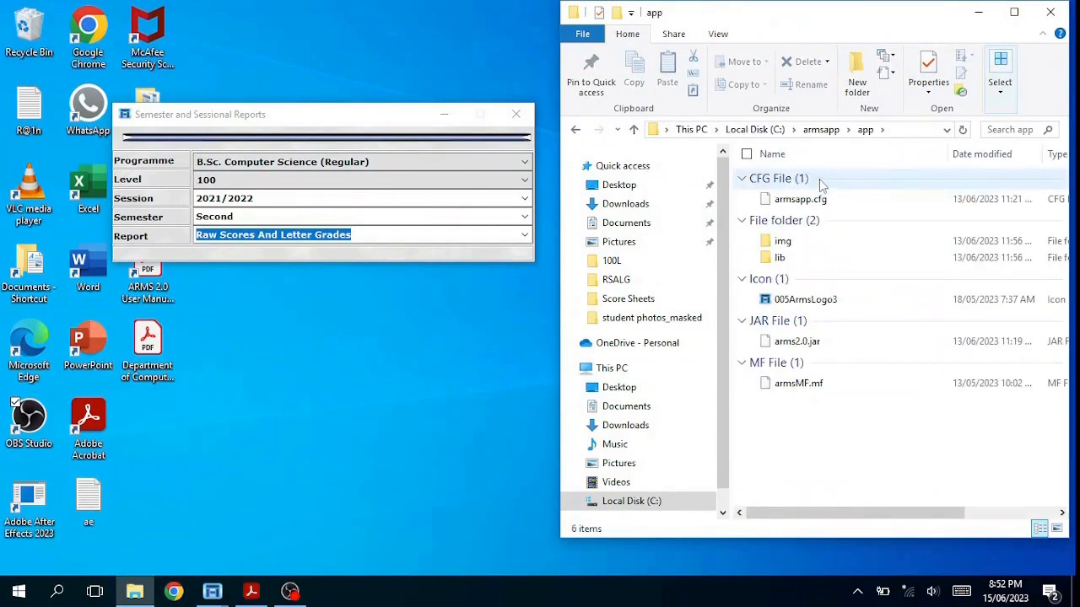
left_click(825, 130)
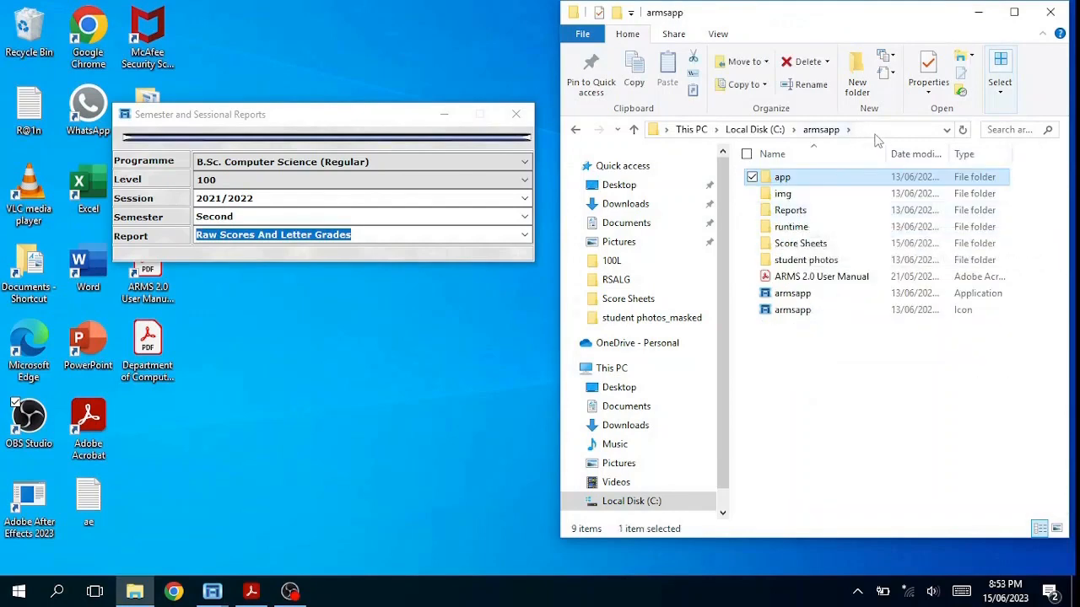
left_click(877, 133)
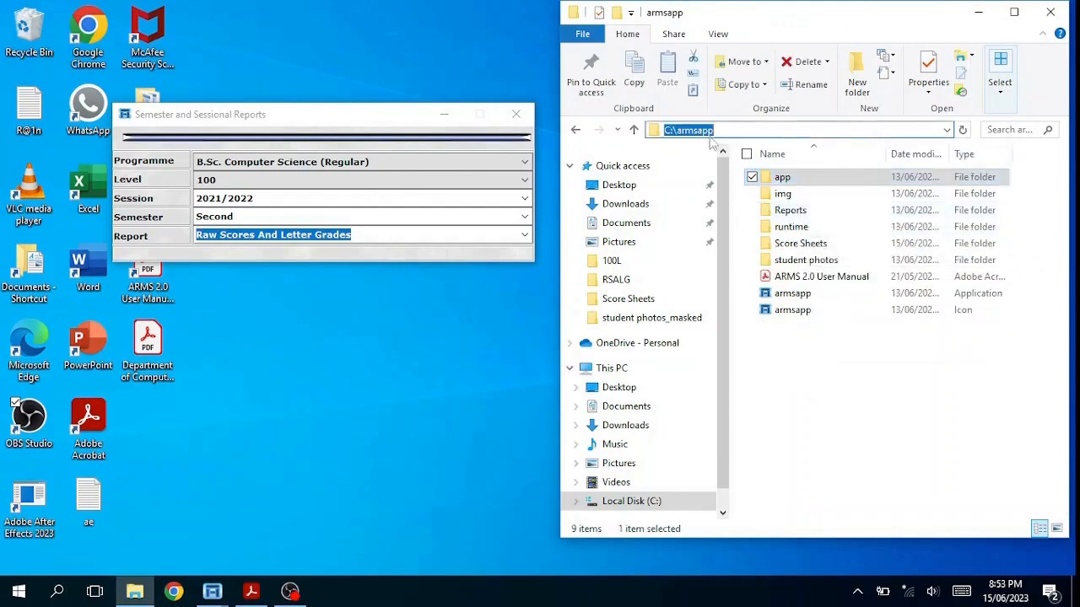
left_click(850, 365)
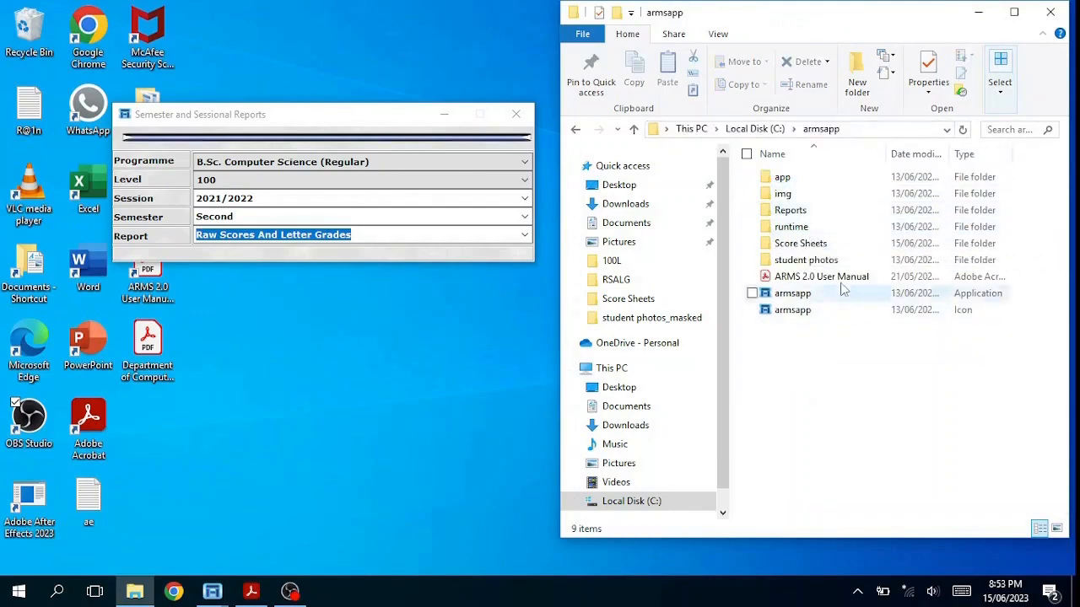
double_click(814, 244)
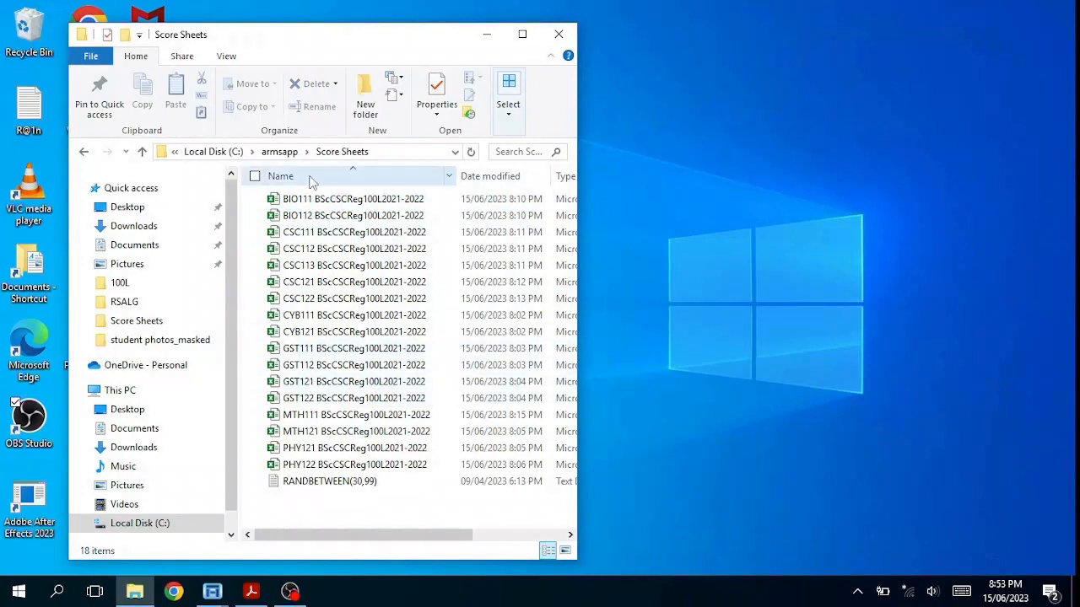
left_click_drag(591, 233, 750, 233)
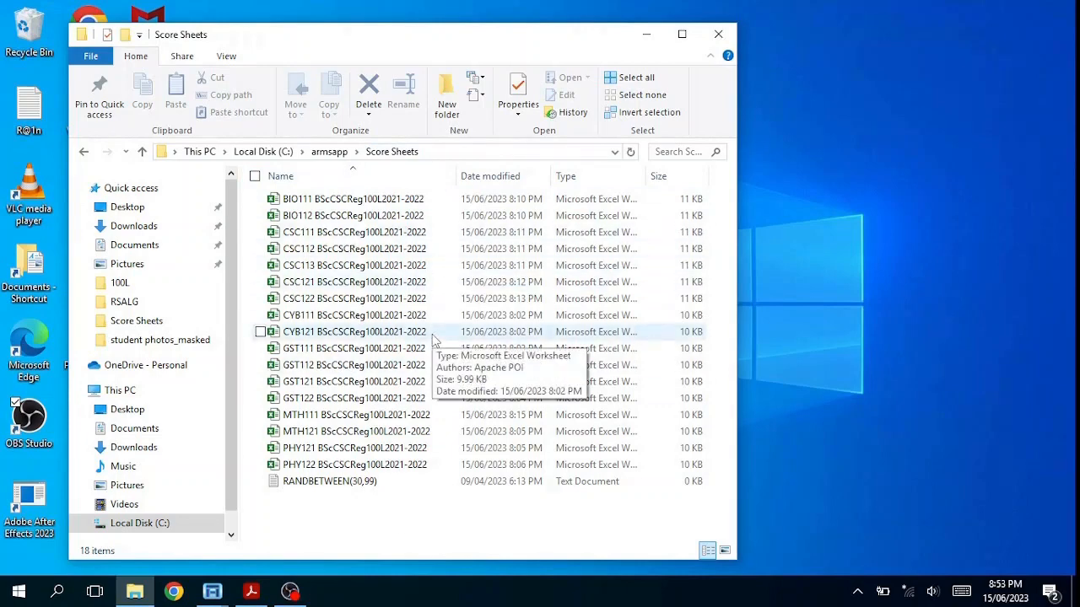
Step: Review the BIO111 BScCSCReg100L2021-2022 score sheet and try to edit its programme cell C3 before closing the workbook
left_click(403, 203)
double_click(404, 203)
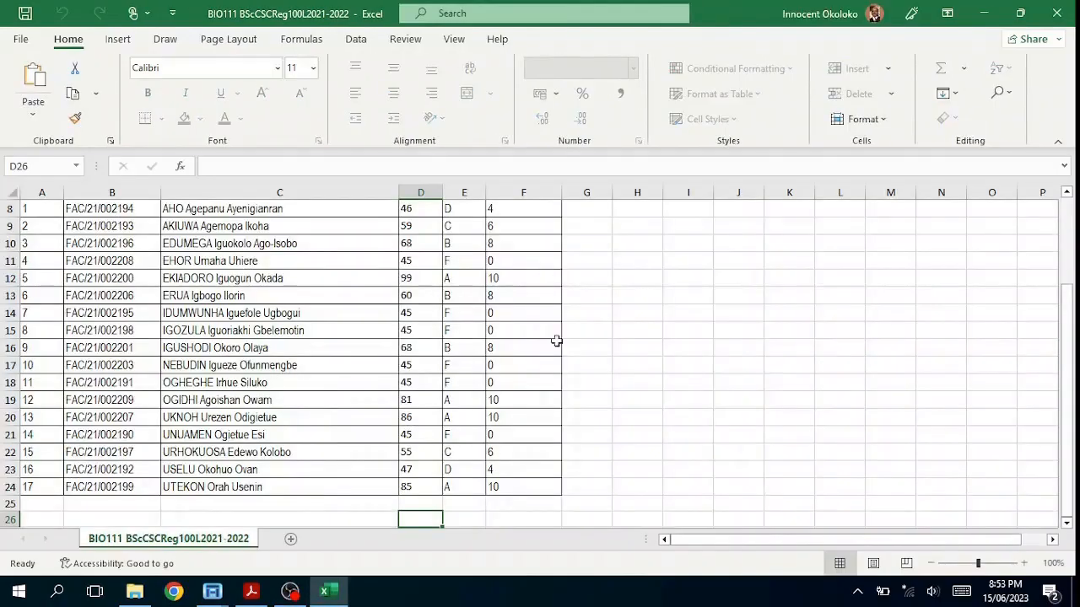
scroll(556, 340, "up", 3)
left_click(226, 244)
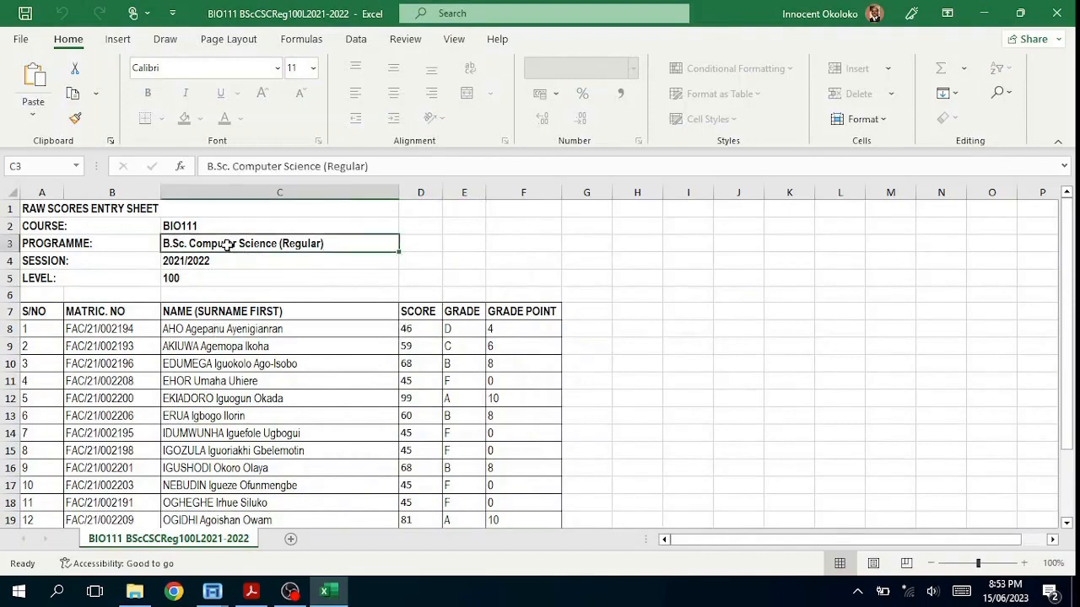
left_click(391, 169)
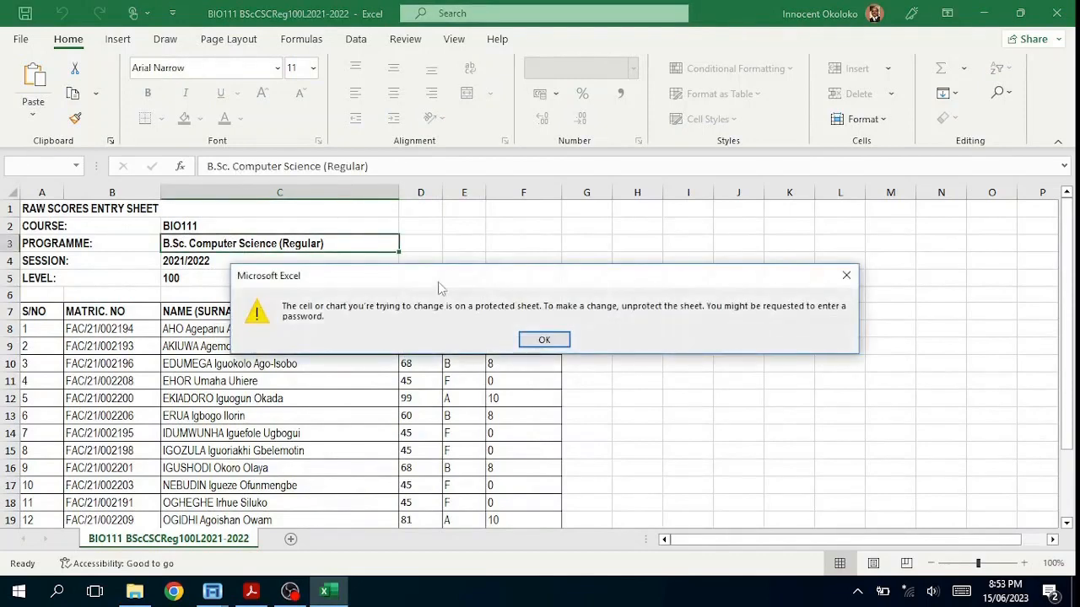
left_click(550, 340)
left_click(1056, 12)
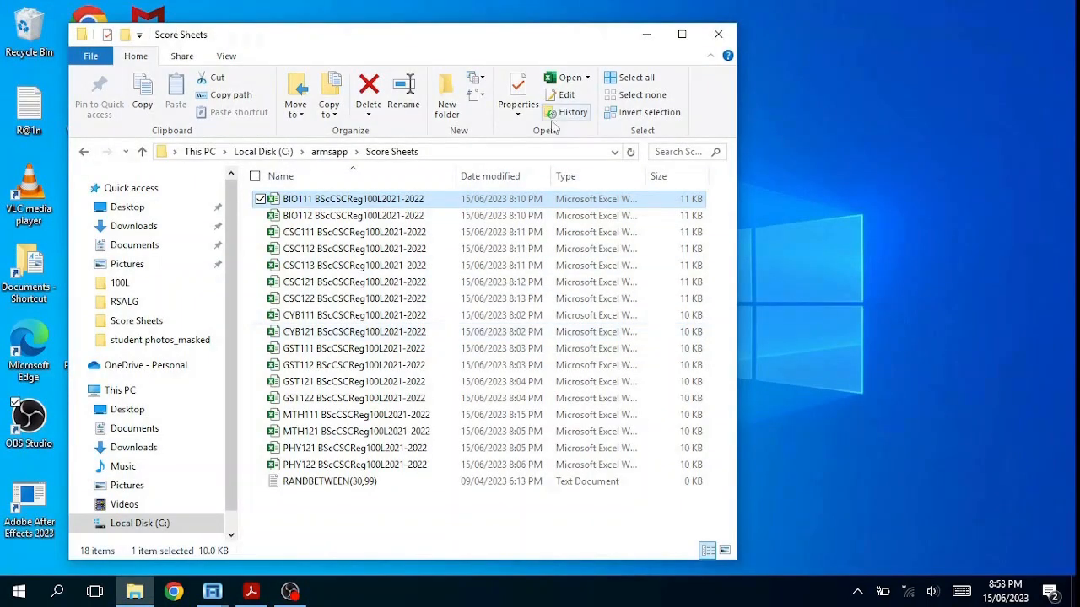
Step: Create a folder named "B.Sc. Computer Science (Regular)" in the Score Sheets folder
mouse_move(250, 595)
left_click_drag(736, 440, 950, 434)
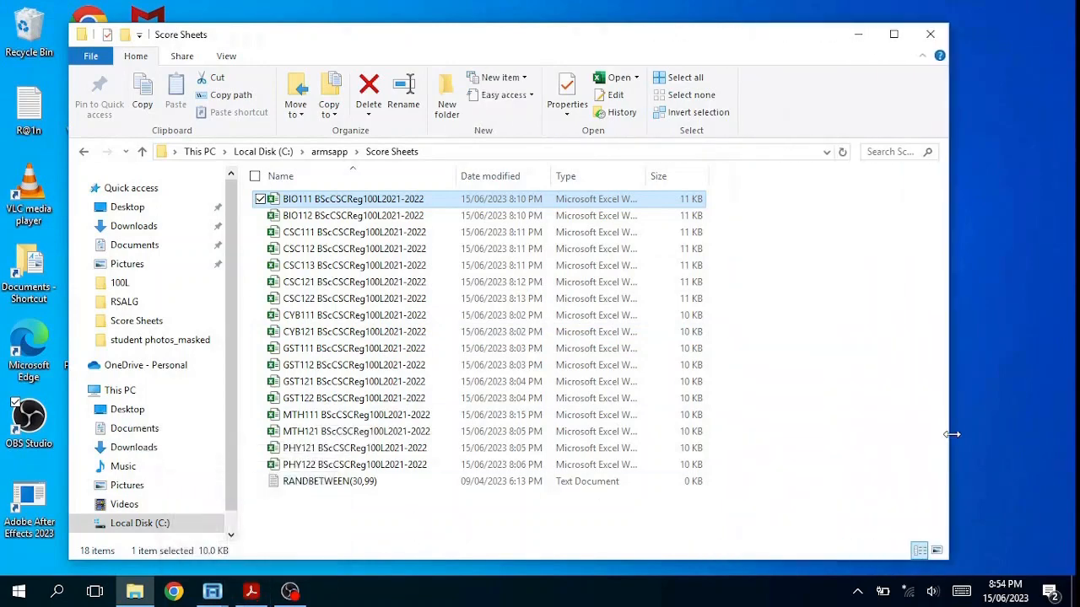
right_click(849, 426)
mouse_move(835, 397)
left_click(591, 155)
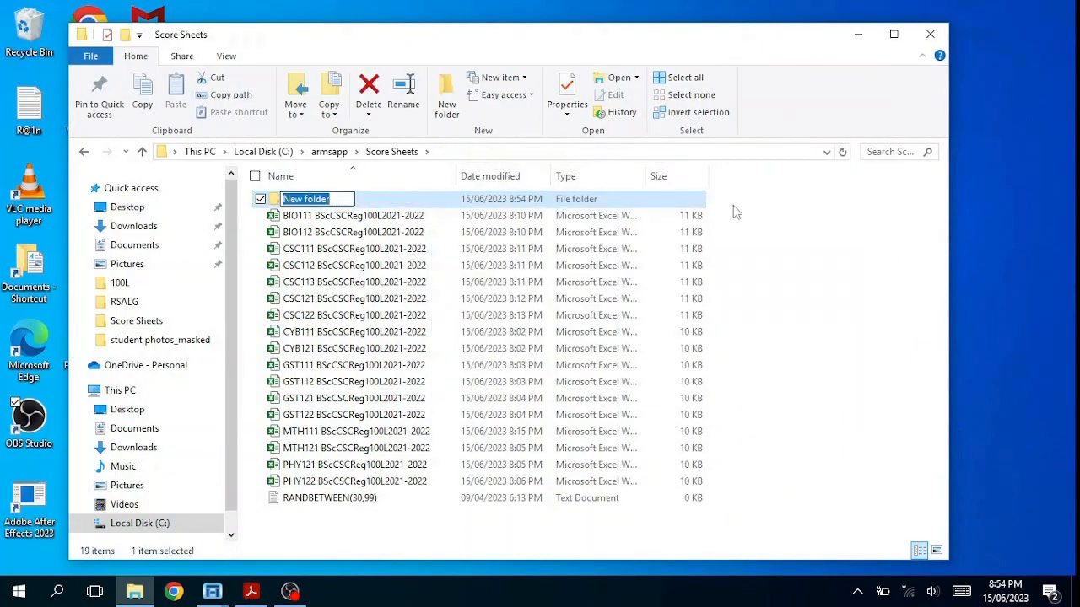
type("B")
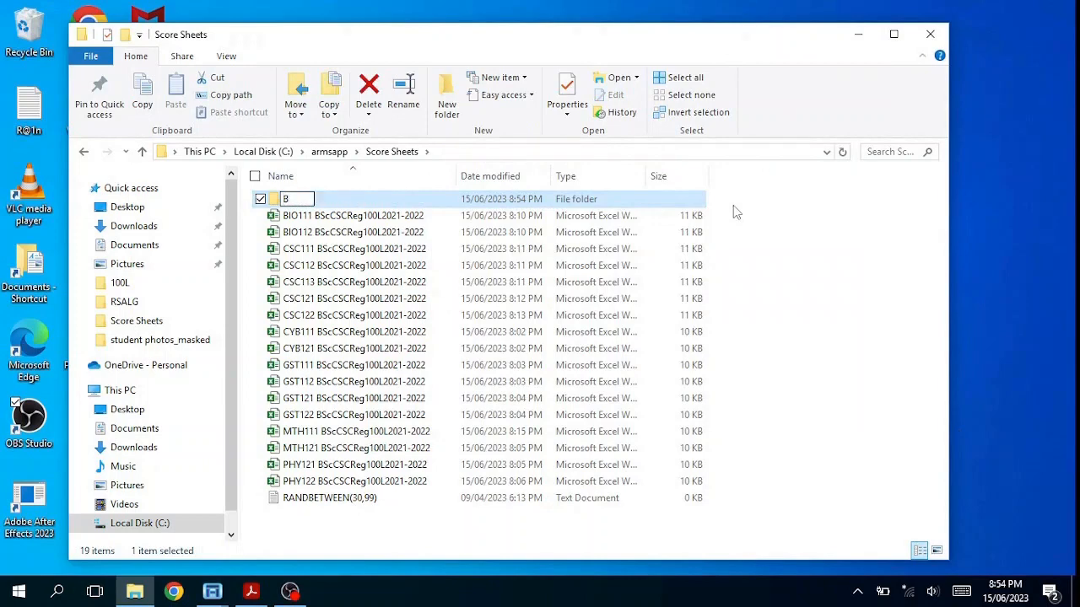
type(".Sc. Cpomputer ")
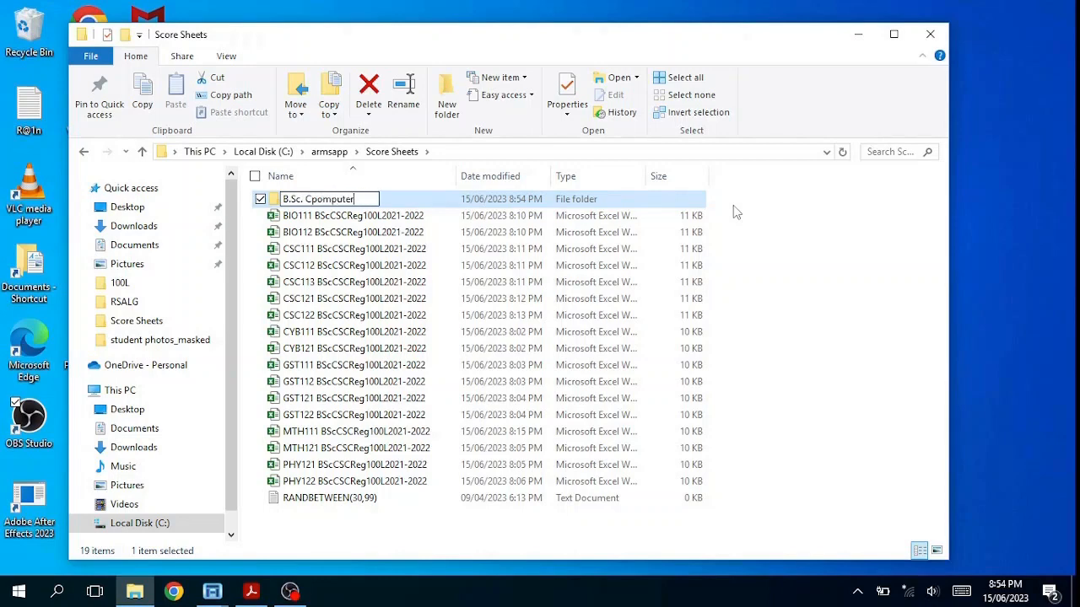
type("Science")
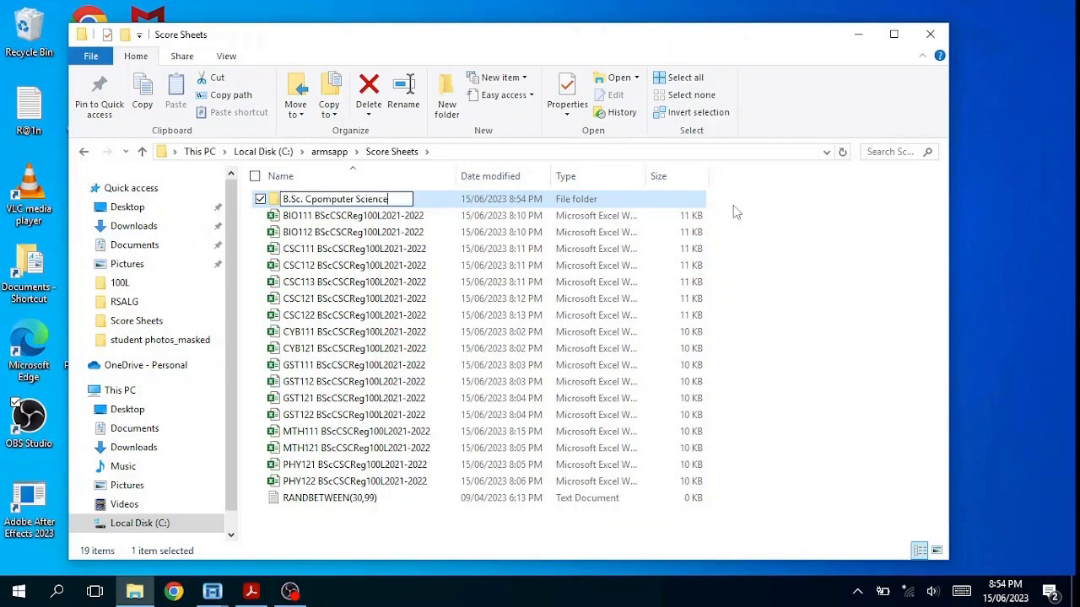
type(" (Regular)")
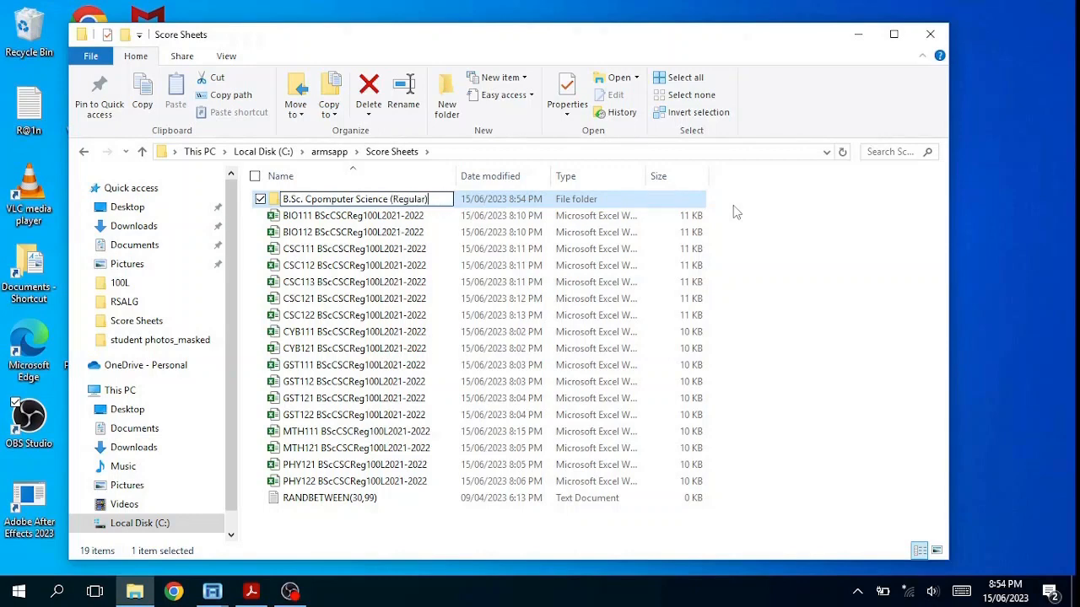
key("Home")
key("Right")
key("Right")
key("Right")
key("Right")
key("Right")
key("Right")
key("Right")
key("Right")
key("BackSpace")
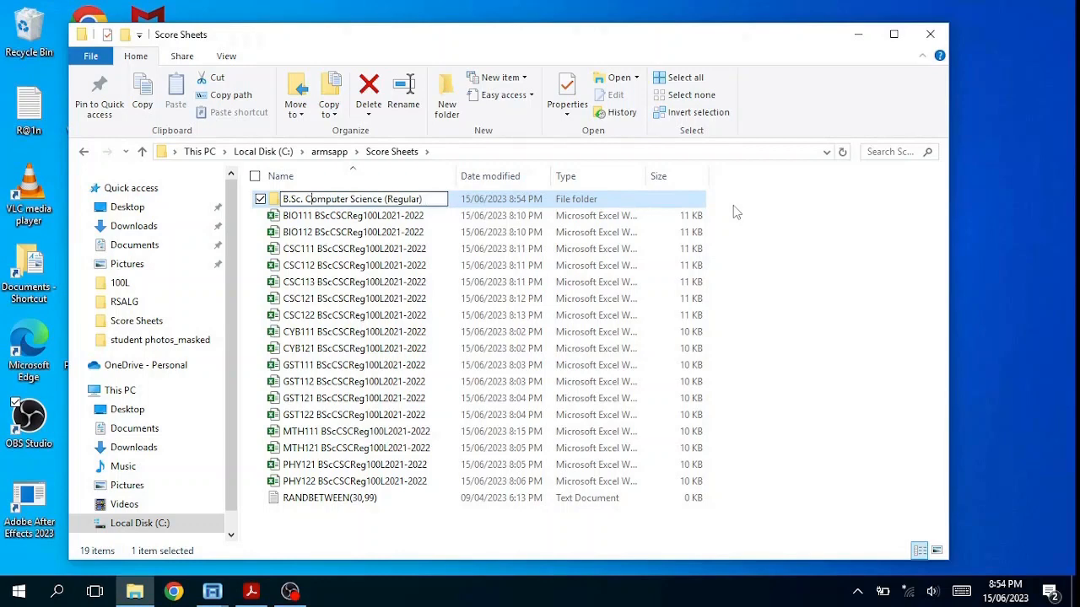
key("Return")
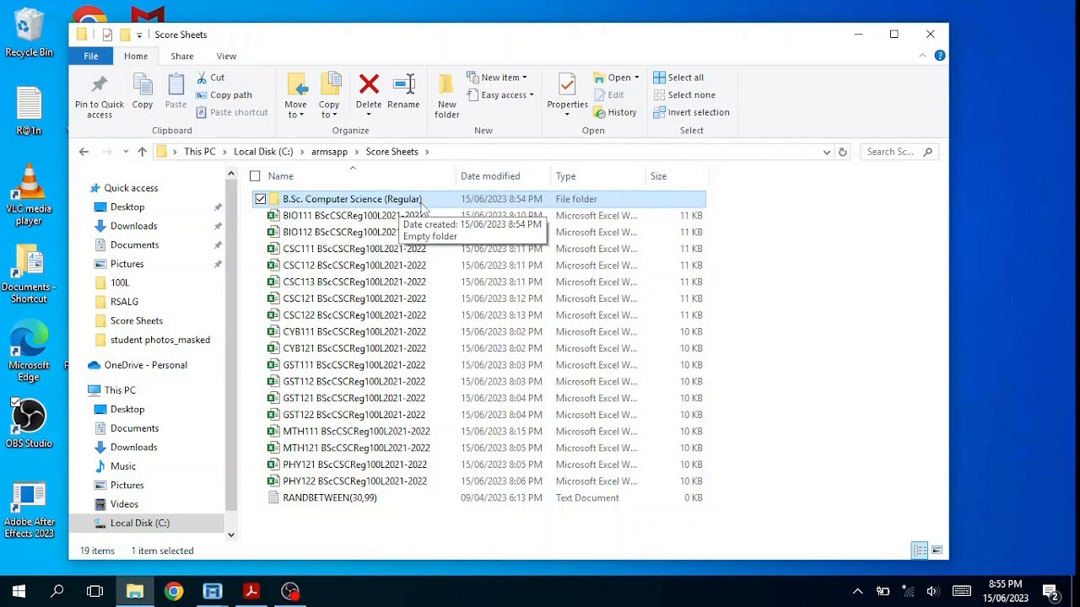
Step: Create a subfolder named 100 inside the B.Sc. Computer Science (Regular) folder
double_click(404, 201)
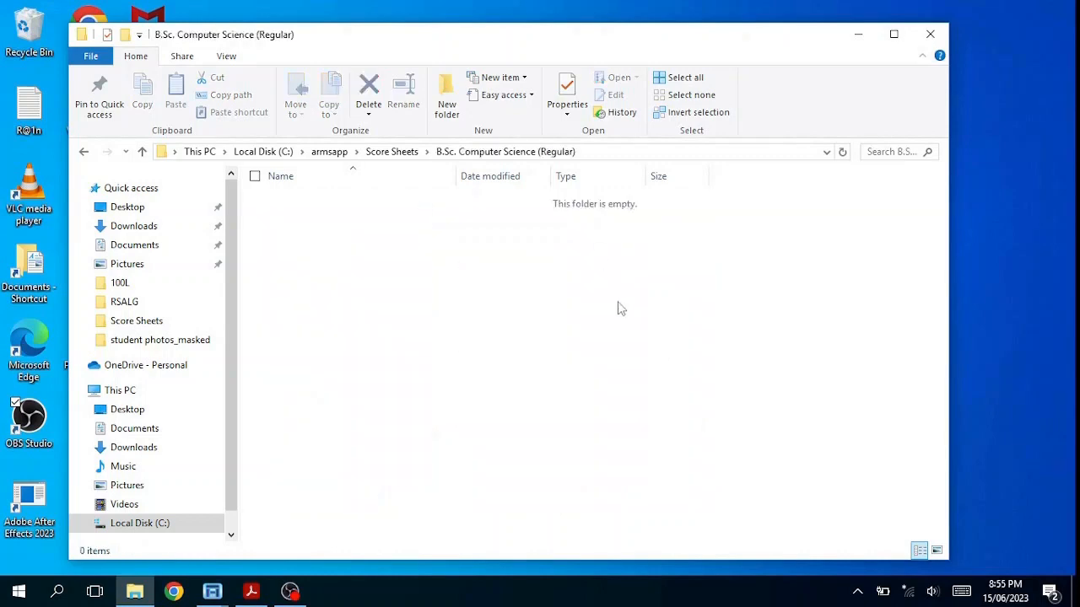
right_click(558, 289)
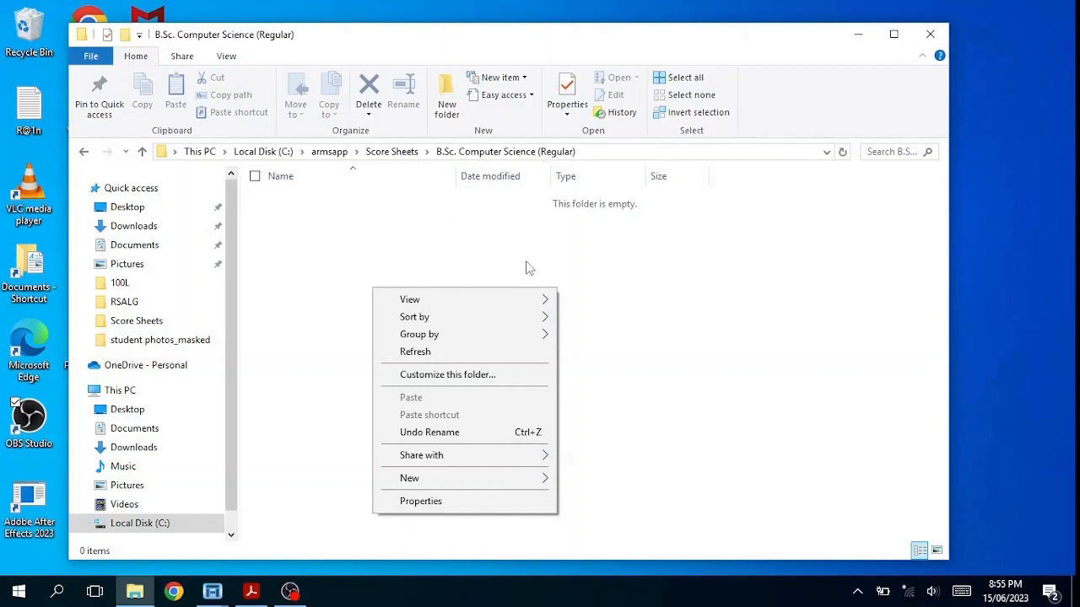
mouse_move(504, 306)
mouse_move(486, 475)
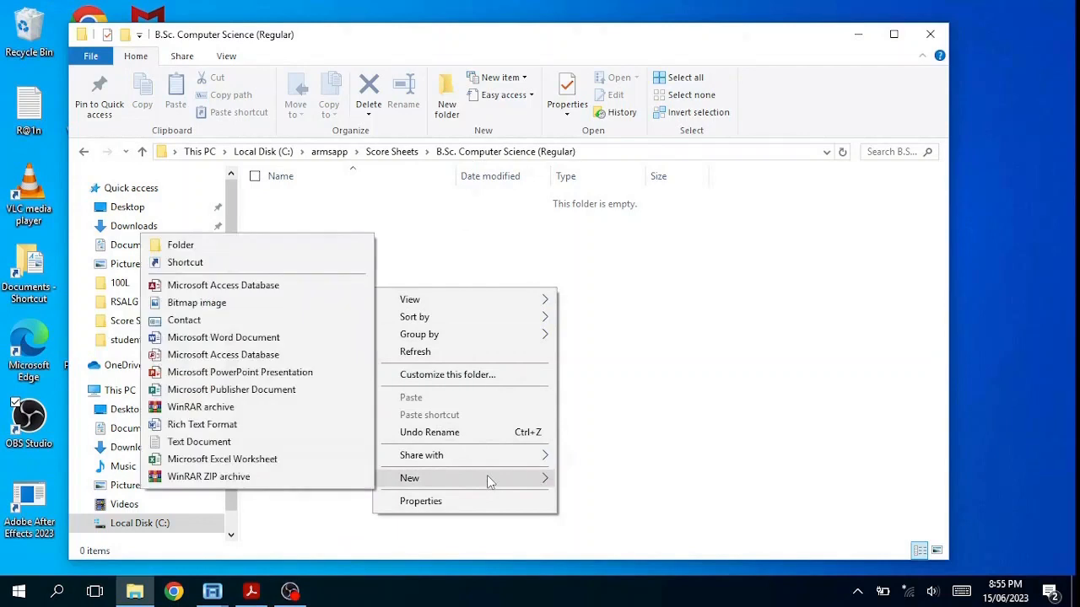
left_click(207, 247)
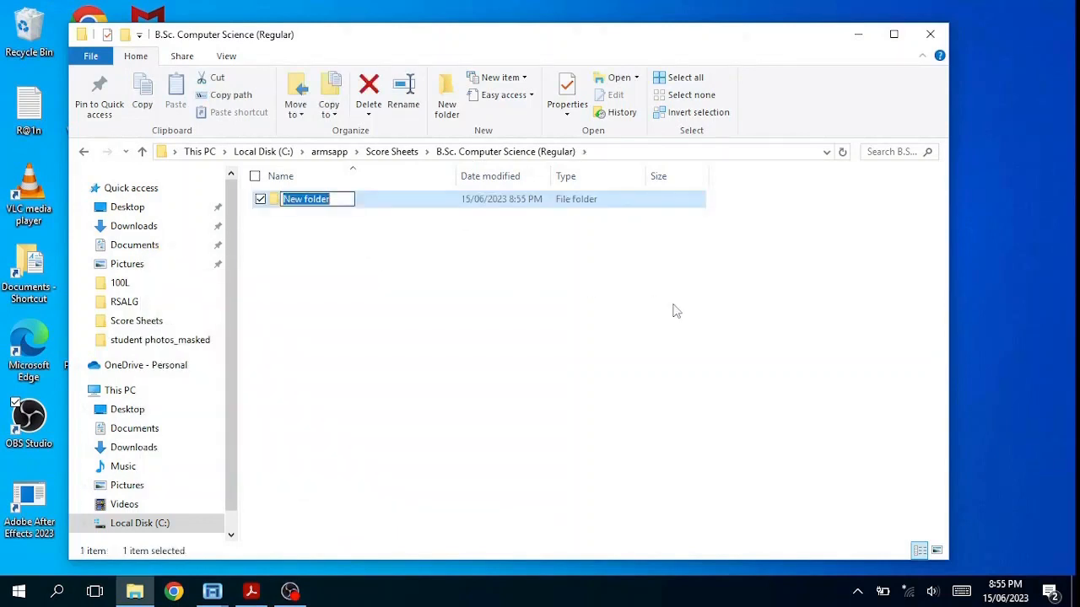
type("100")
key("Return")
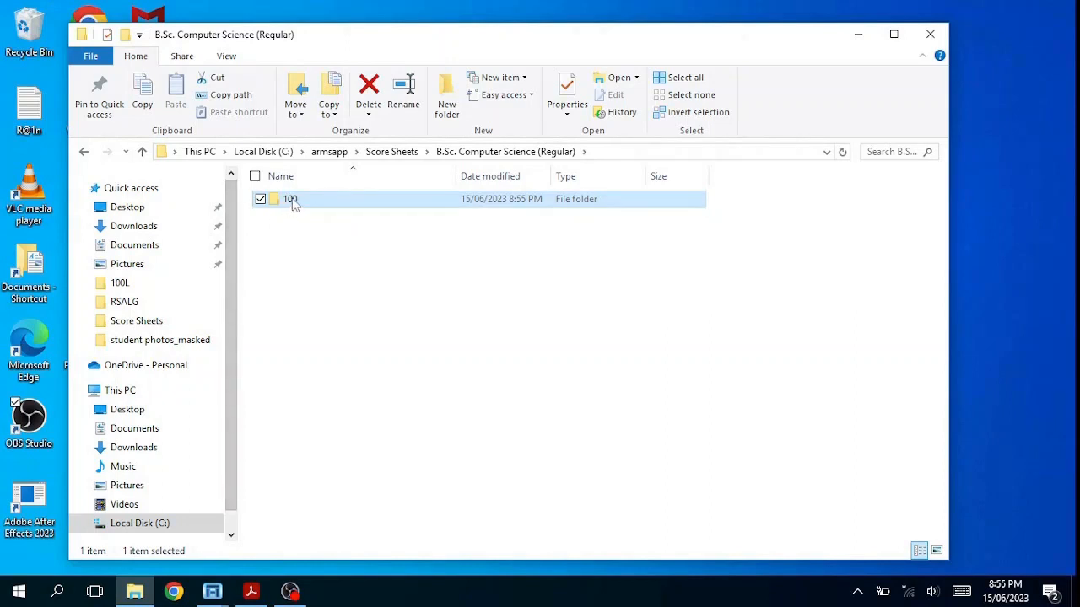
Step: Rename the 100 subfolder as 2021-2022 and open it
right_click(290, 202)
left_click(108, 540)
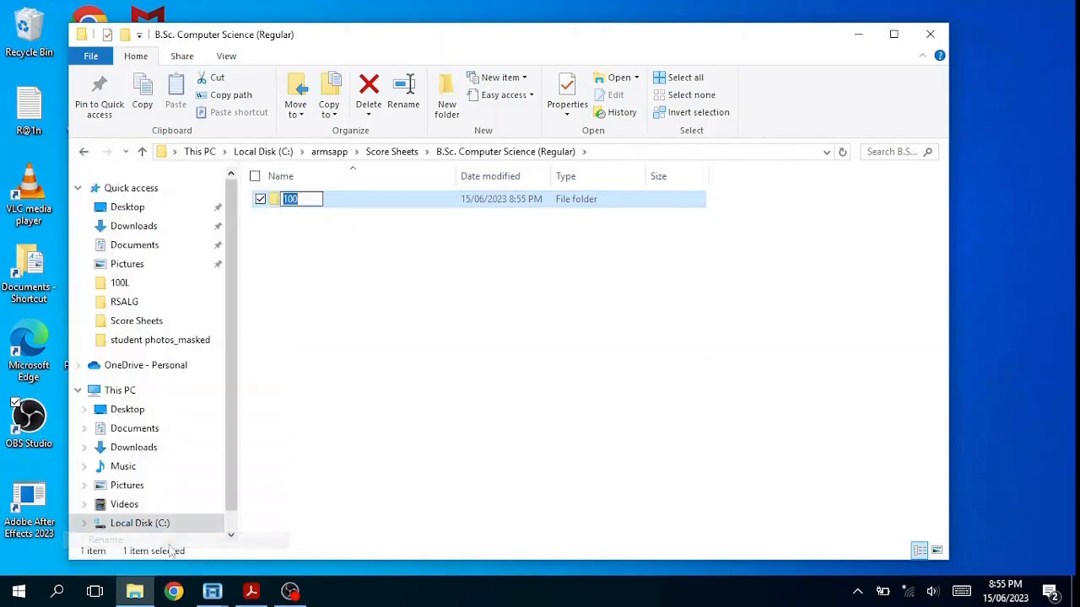
key("End")
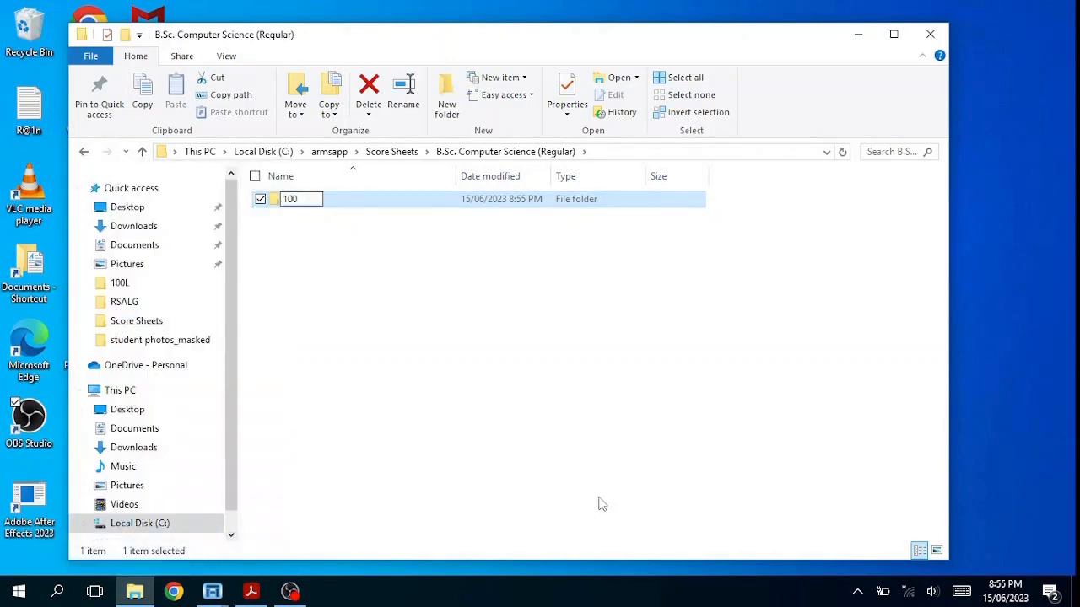
type("L 2020")
key("BackSpace")
type("1-")
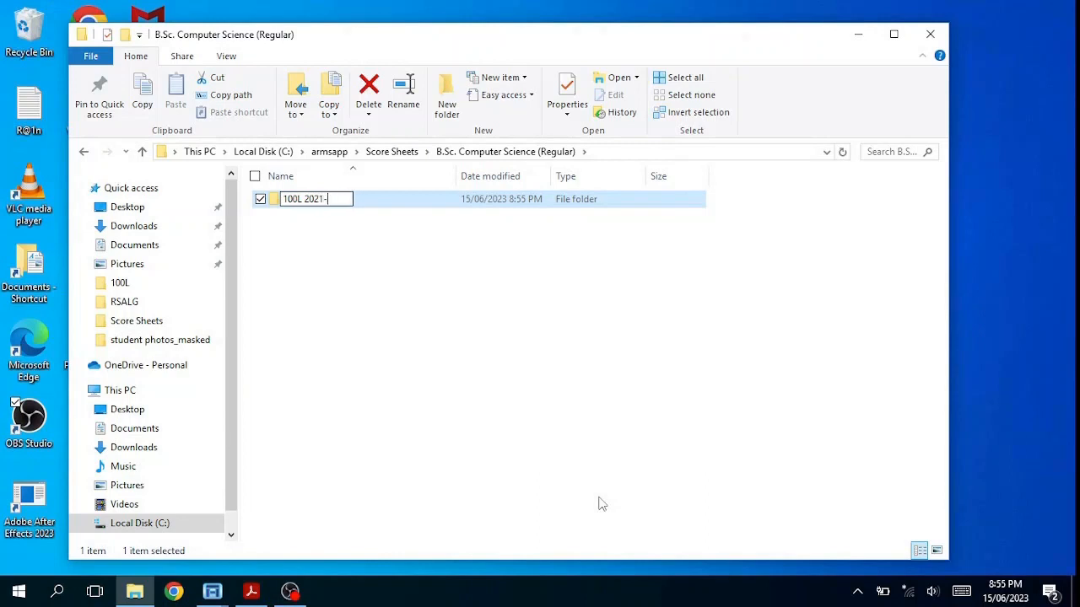
type("2022")
key("Left")
key("BackSpace")
key("BackSpace")
key("BackSpace")
key("BackSpace")
key("BackSpace")
key("Return")
key("Return")
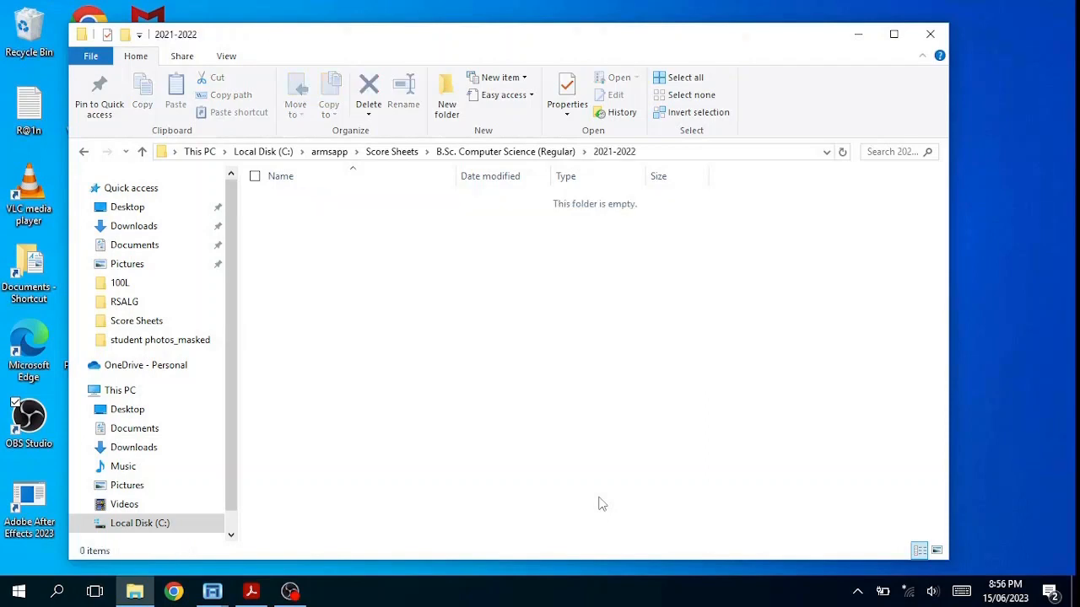
Step: Create a folder named 100L inside the 2021-2022 folder and return to the Score Sheets folder
right_click(405, 282)
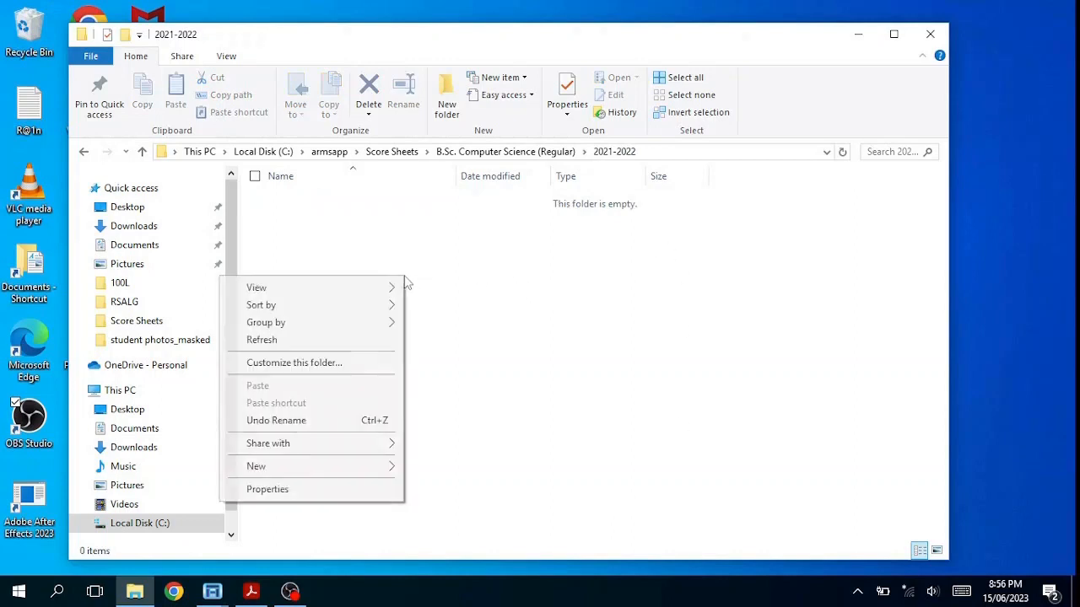
mouse_move(373, 294)
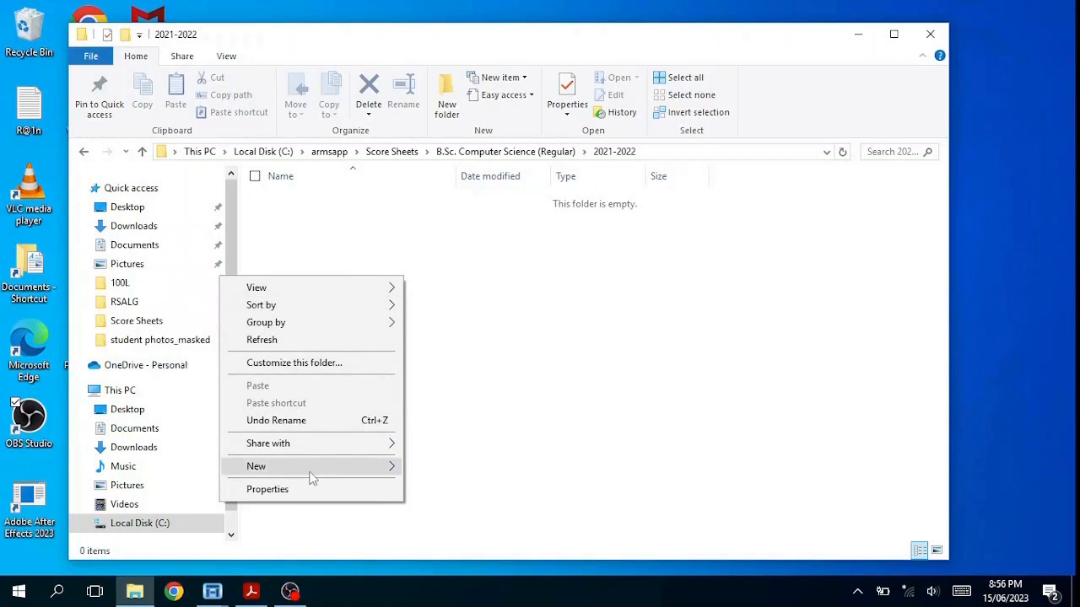
mouse_move(311, 477)
left_click(475, 236)
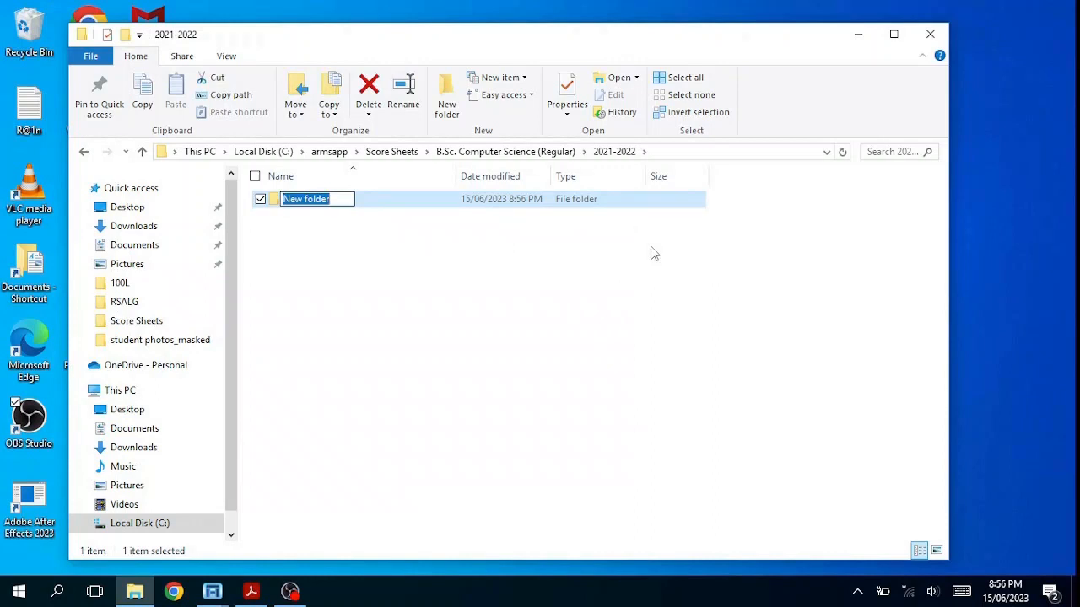
type("100")
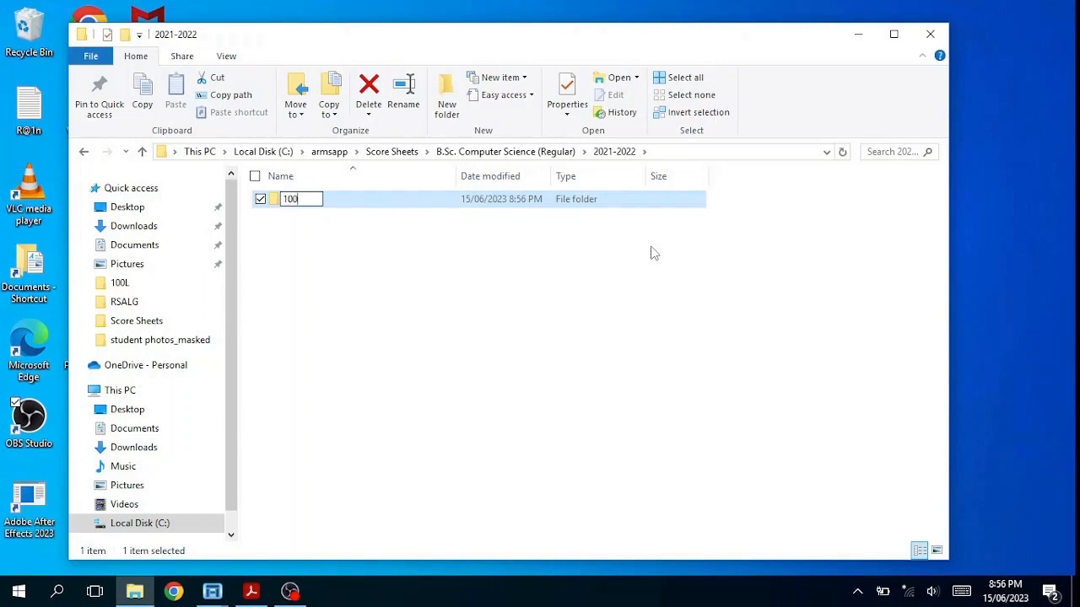
type("L")
key("Return")
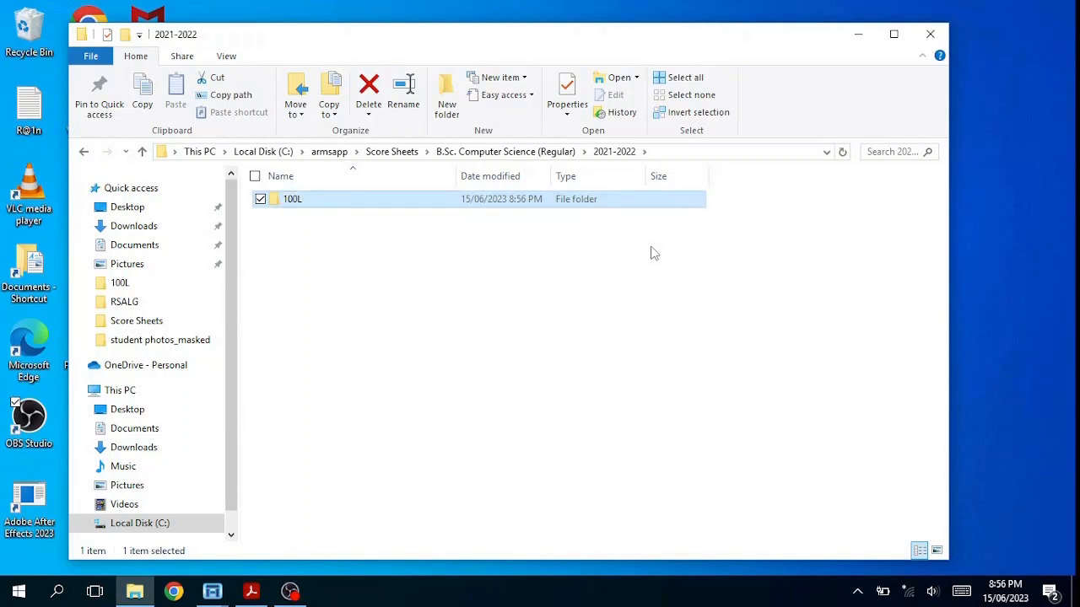
left_click(512, 152)
left_click(403, 152)
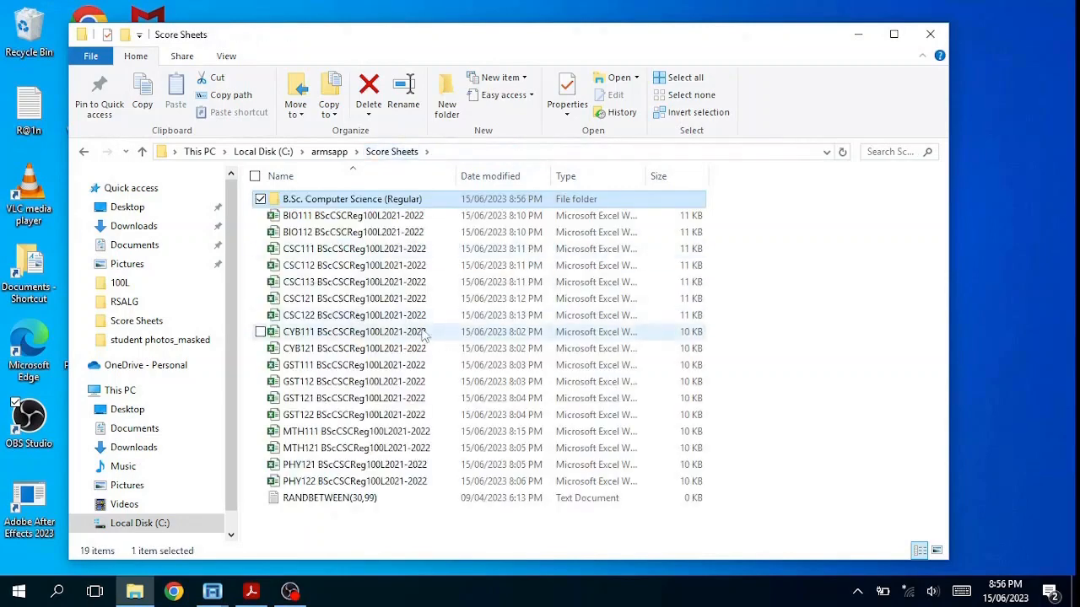
Step: Move all the 100L score sheet workbooks, without the RANDBETWEEN(30,99) text file, into the B.Sc. Computer Science (Regular) > 2021-2022 > 100L folder
left_click(255, 176)
left_click(260, 498)
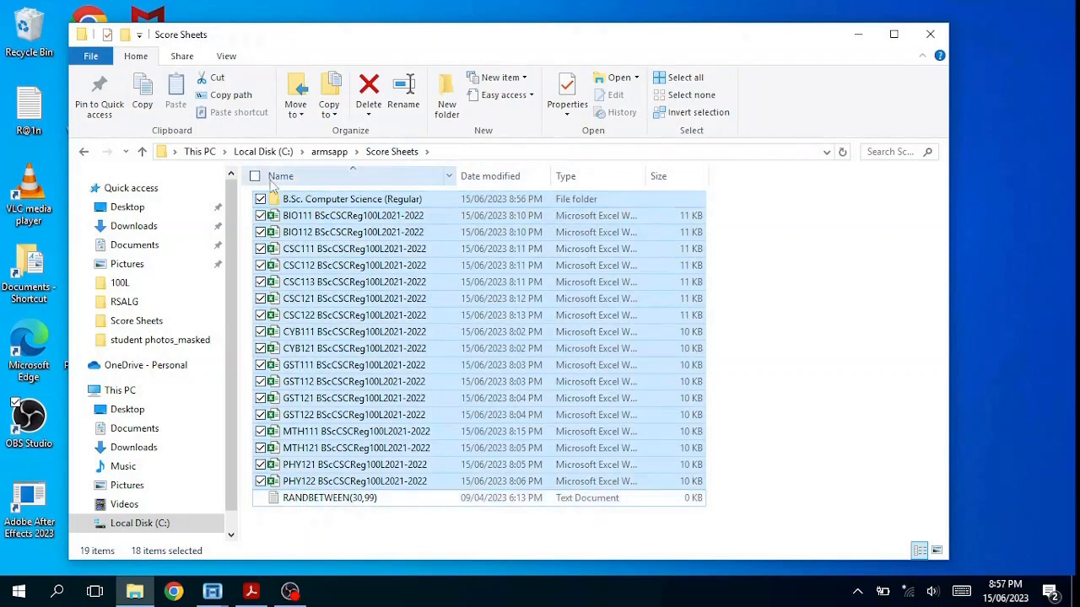
left_click(261, 199)
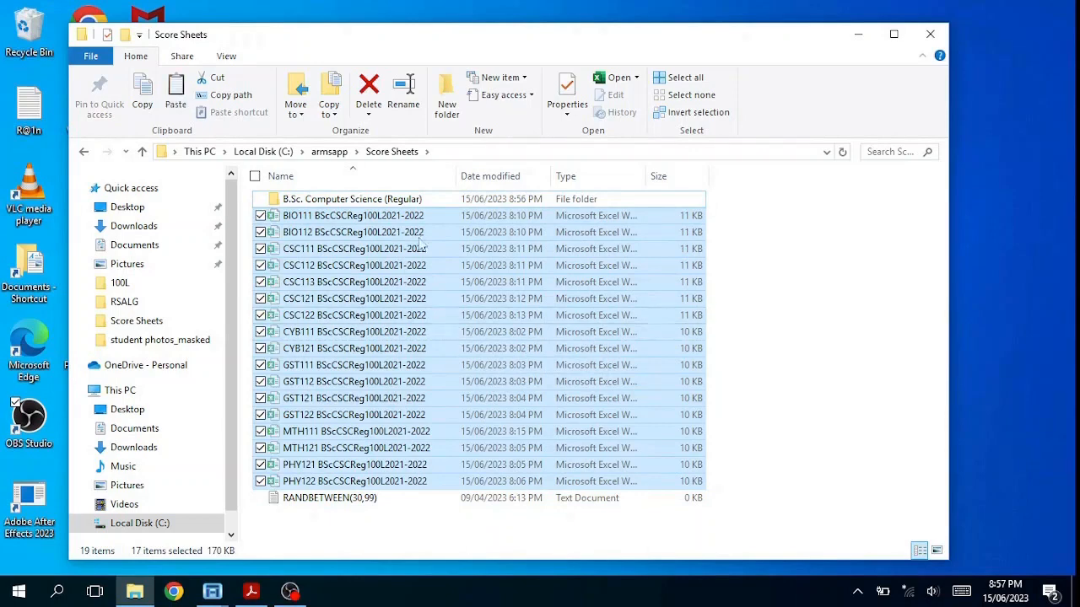
double_click(399, 202)
double_click(330, 205)
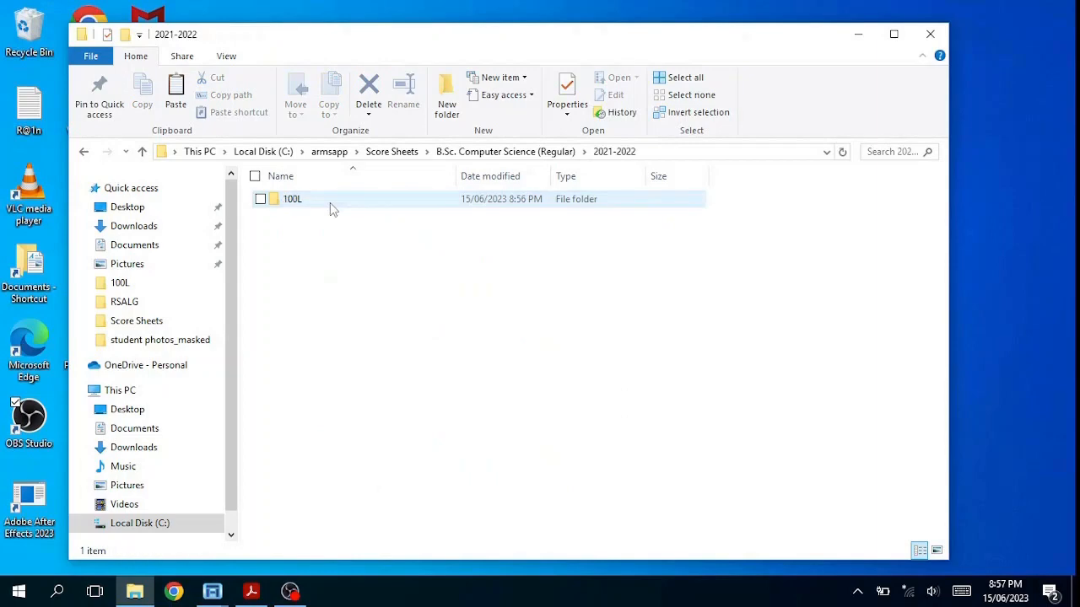
double_click(310, 207)
right_click(411, 314)
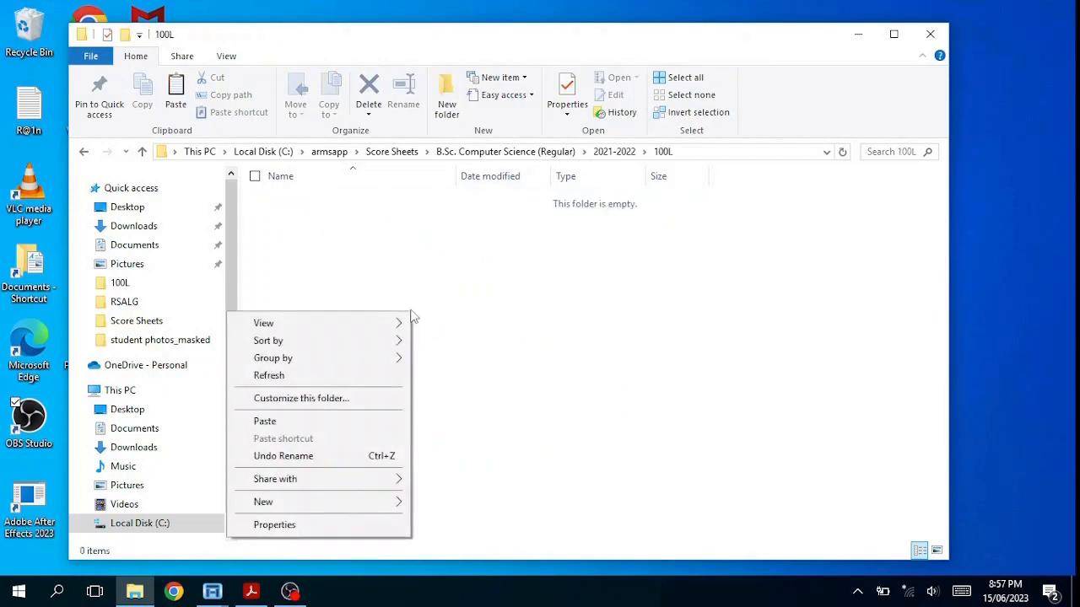
left_click(309, 422)
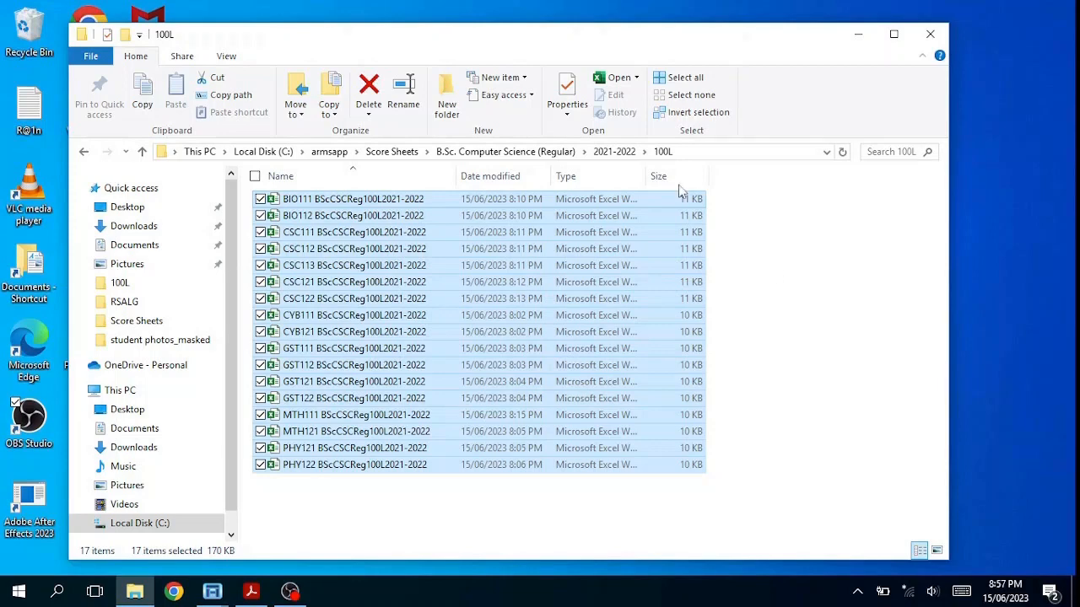
Step: Create a folder named 2022-2023 inside the B.Sc. Computer Science (Regular) folder of Score Sheets
left_click(614, 151)
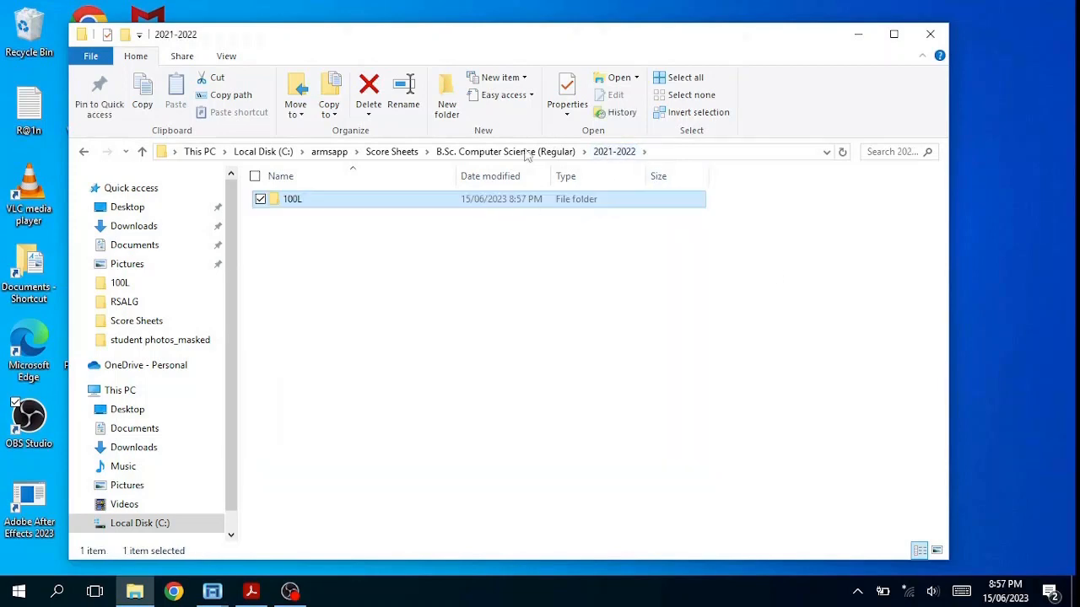
left_click(398, 153)
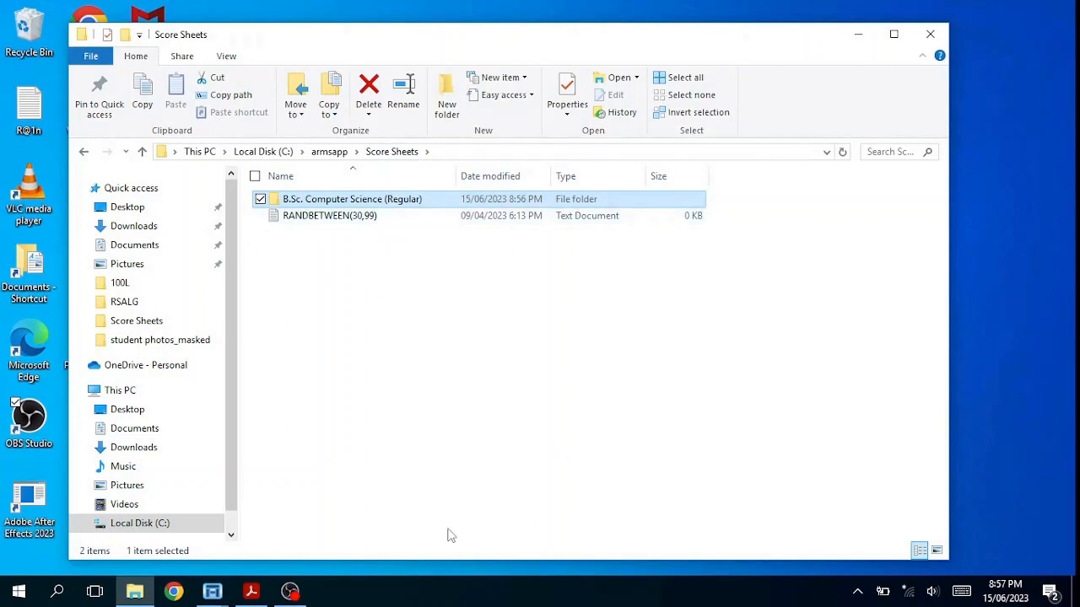
double_click(378, 206)
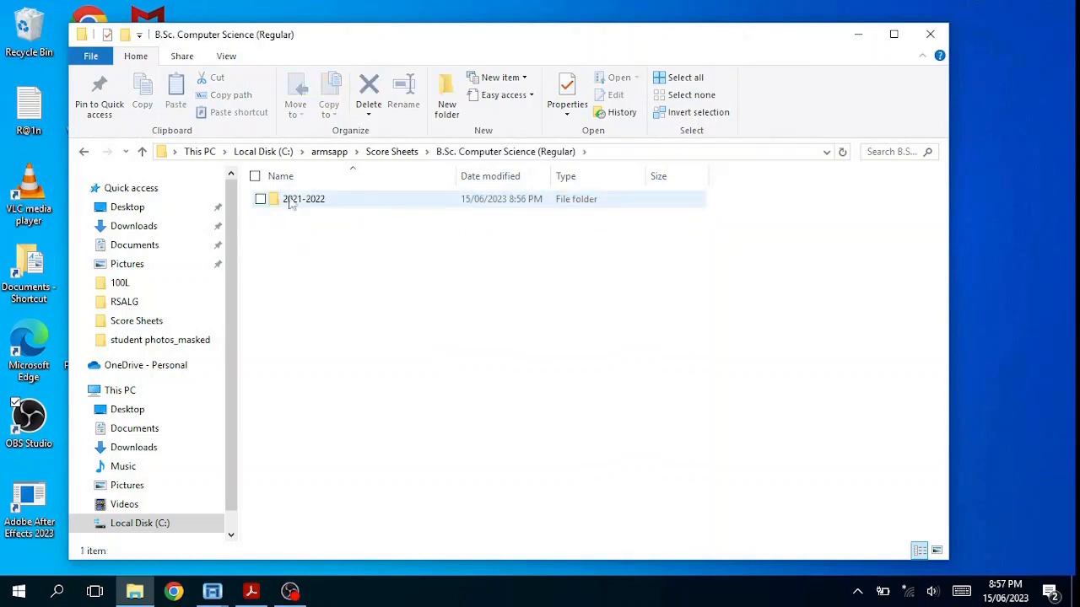
right_click(327, 242)
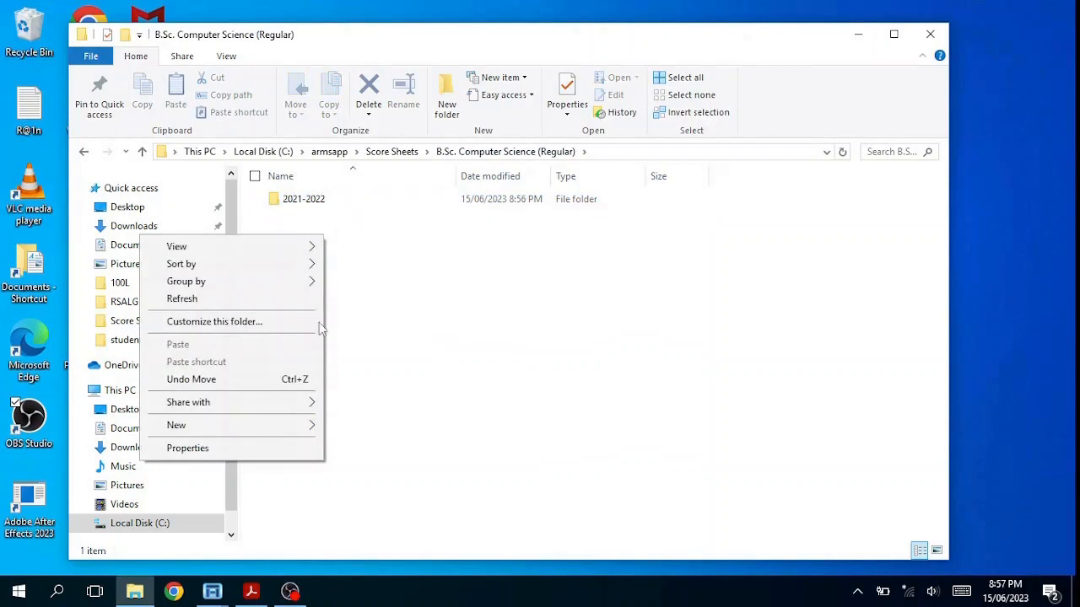
mouse_move(291, 427)
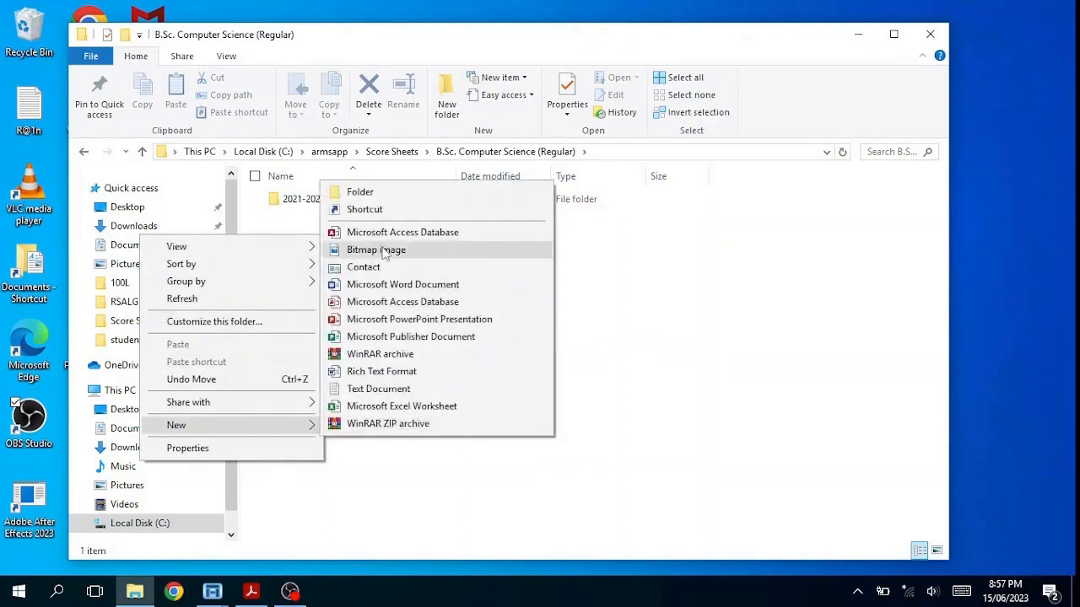
left_click(382, 193)
type("20")
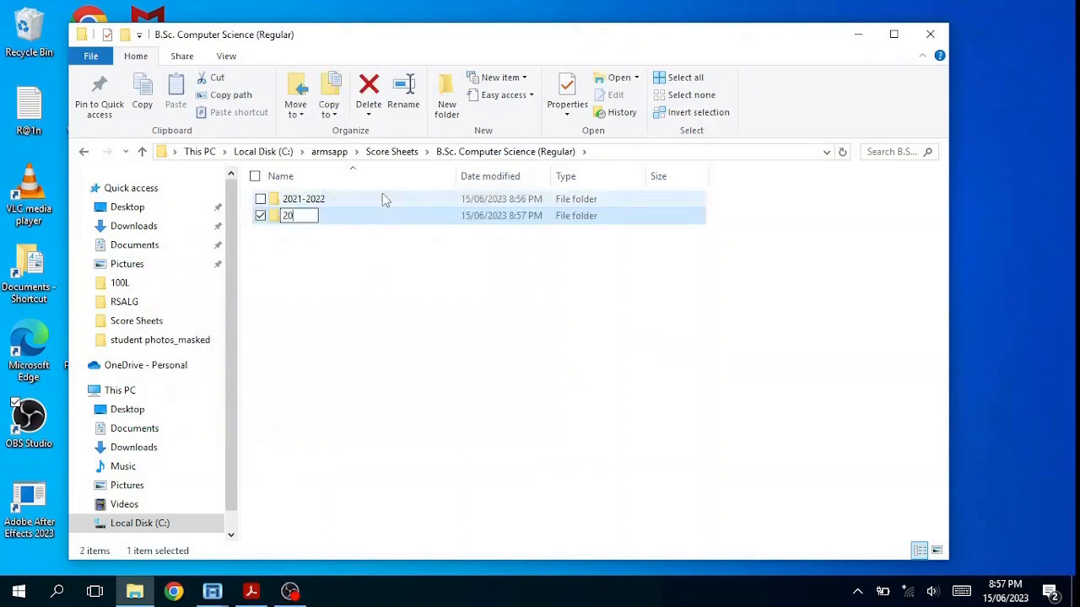
type("22-2023")
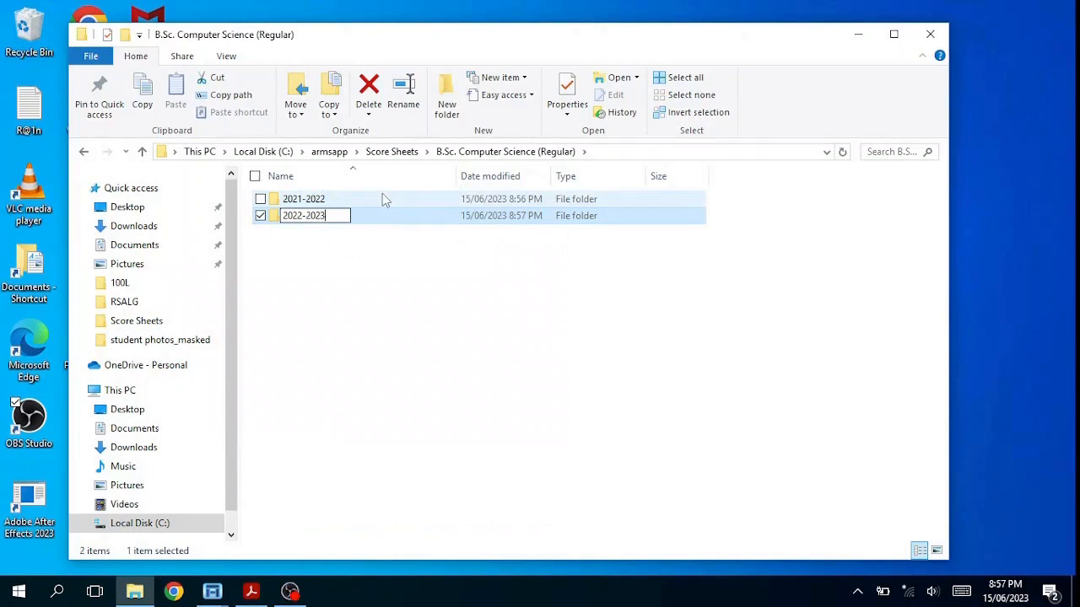
key("Return")
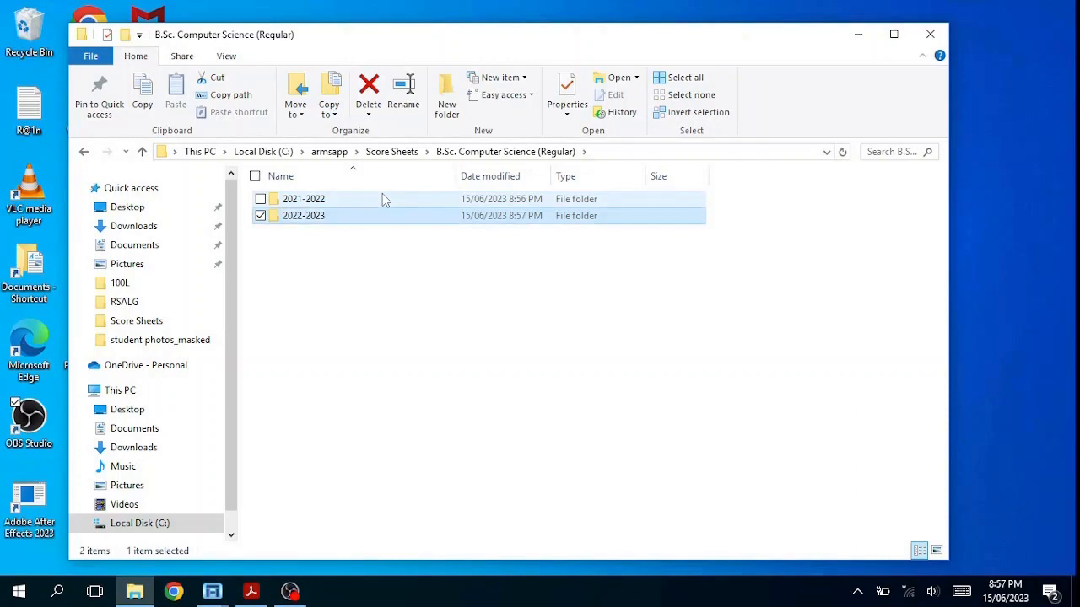
Step: Open the 2022-2023 folder and create a subfolder named 100L in it
double_click(312, 216)
right_click(291, 254)
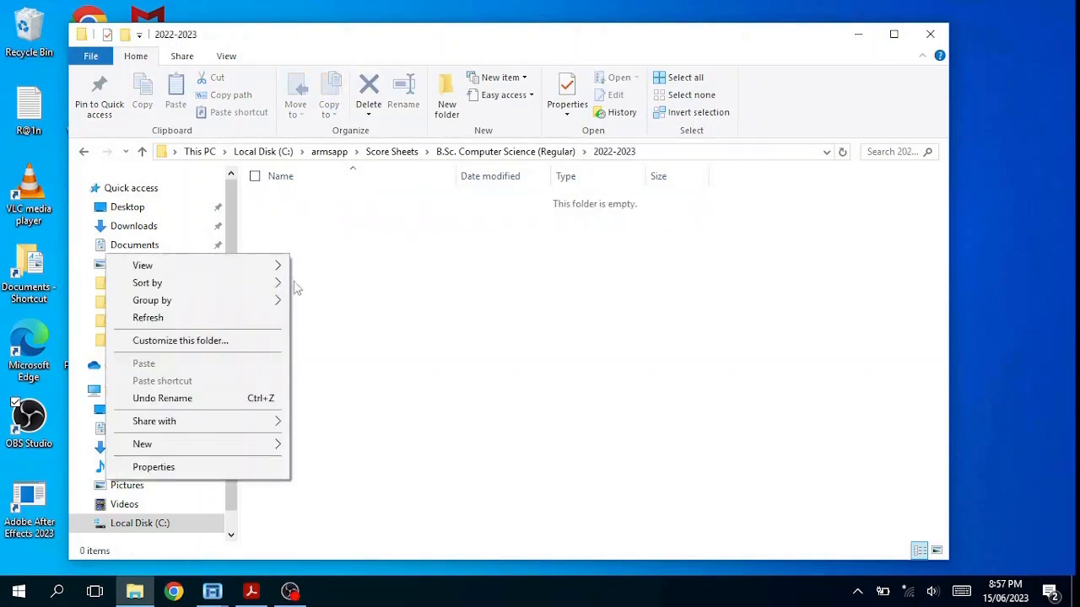
mouse_move(216, 444)
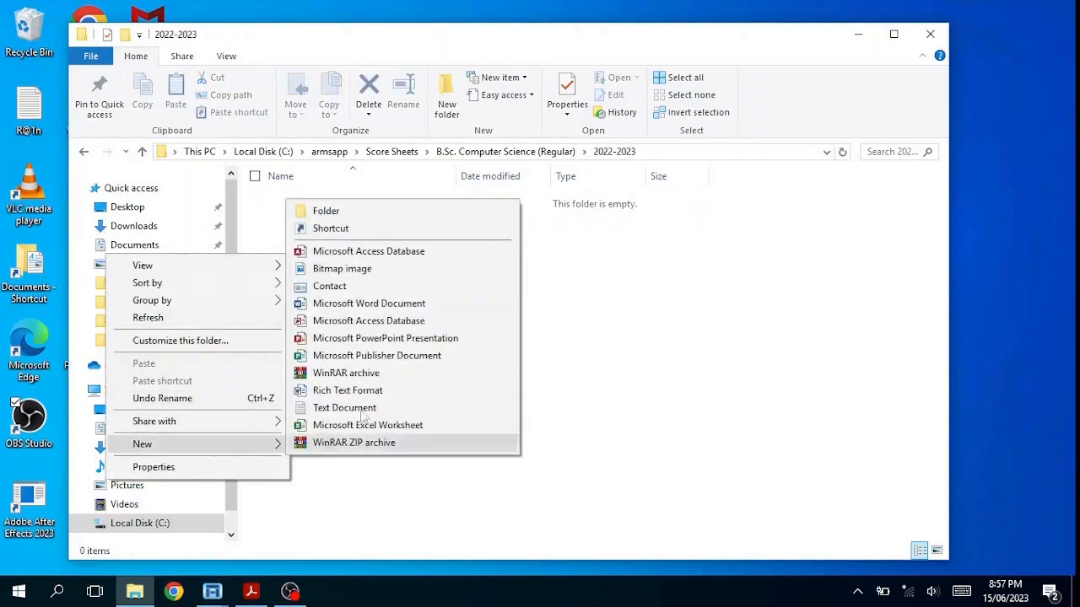
left_click(362, 211)
type("100L")
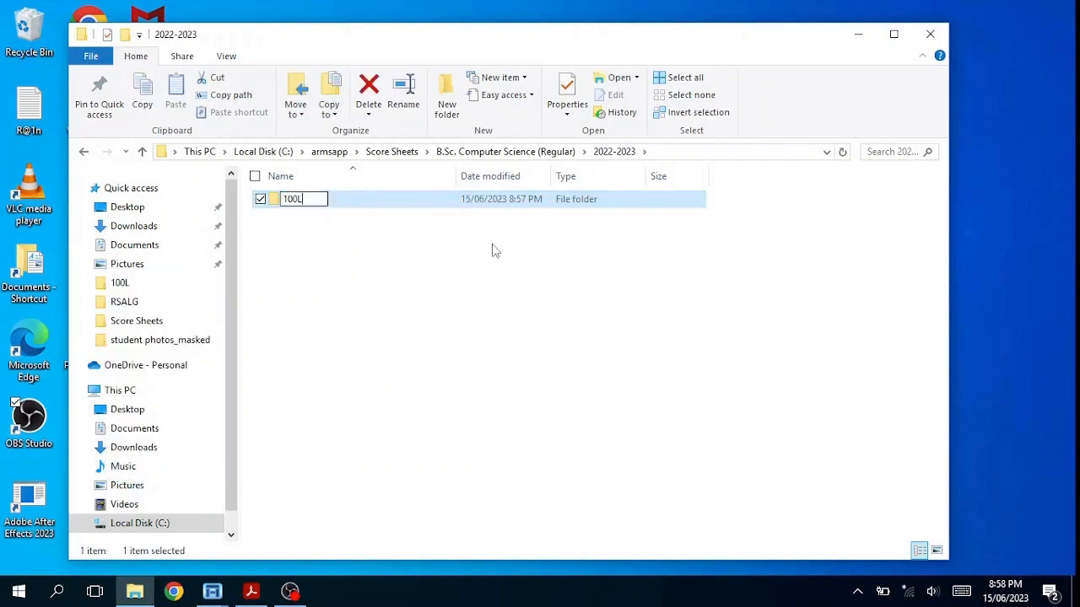
key("Return")
Step: Create a second subfolder named 200L inside the 2022-2023 folder
right_click(402, 283)
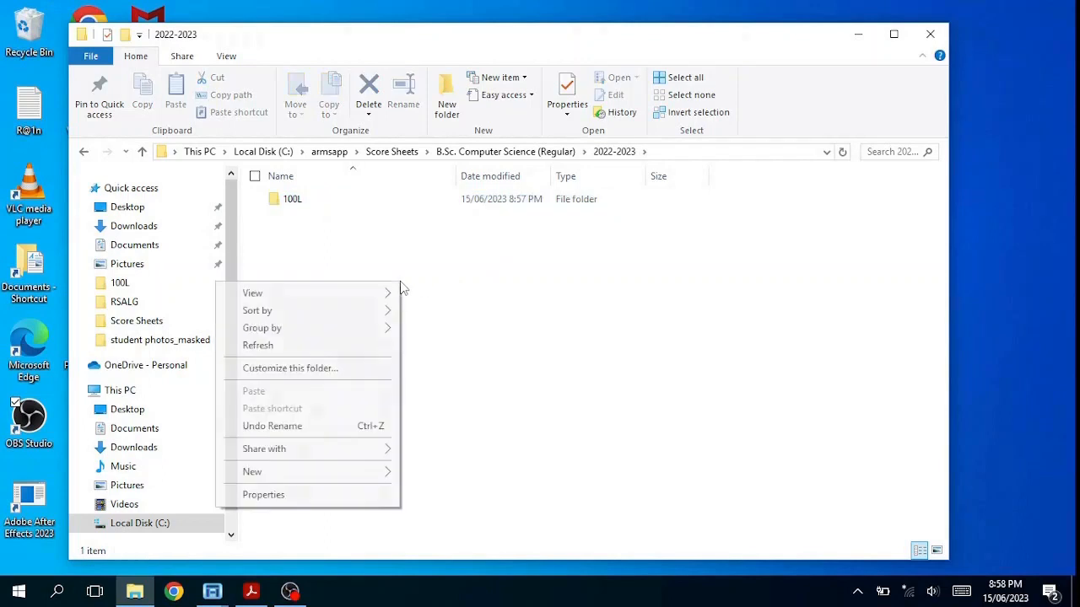
mouse_move(368, 474)
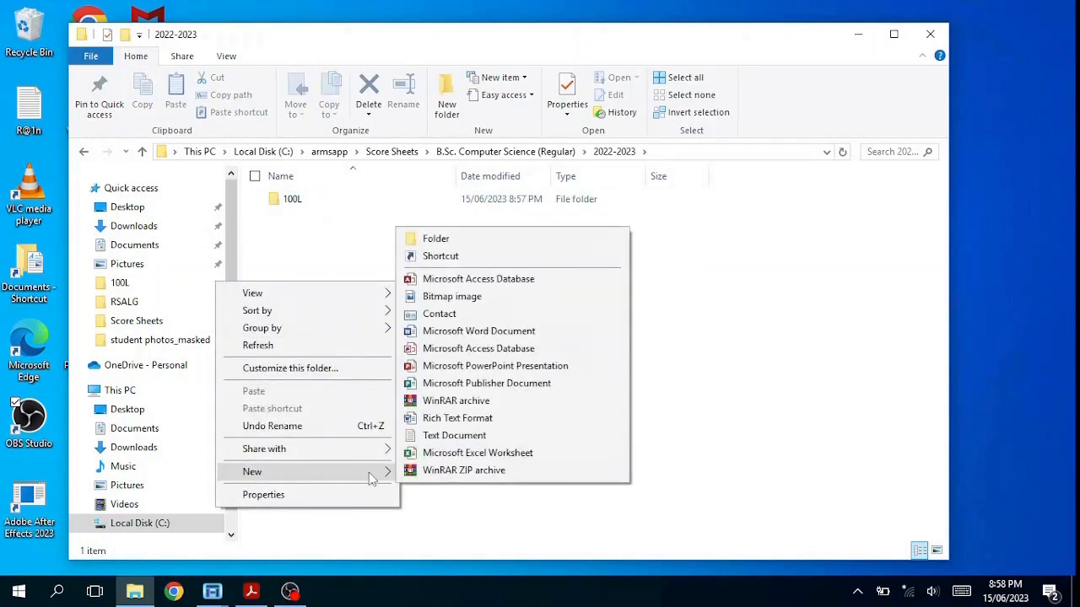
left_click(478, 242)
type("200L")
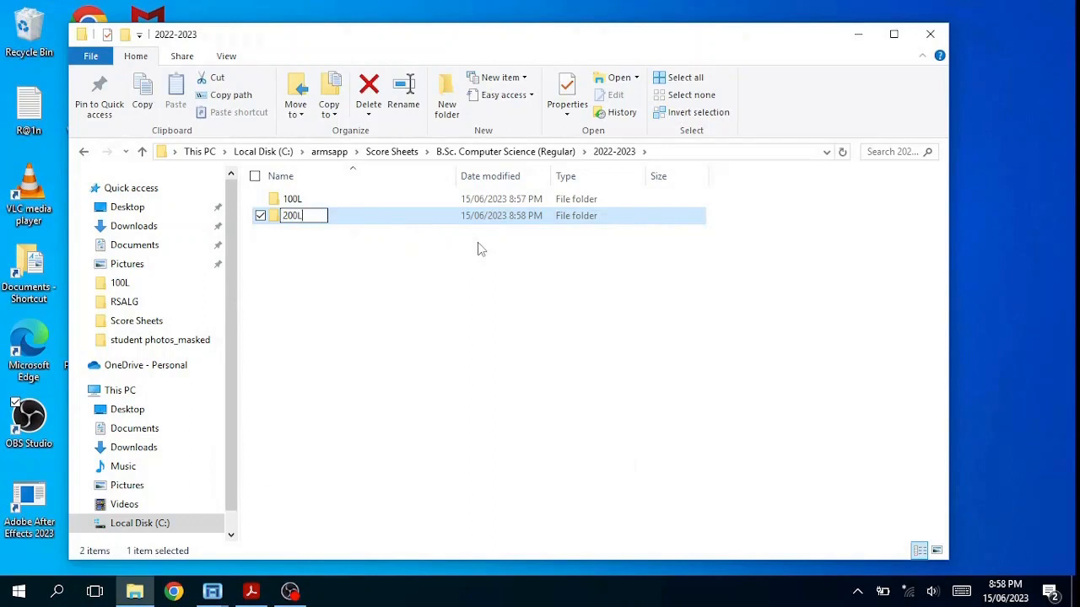
key("Return")
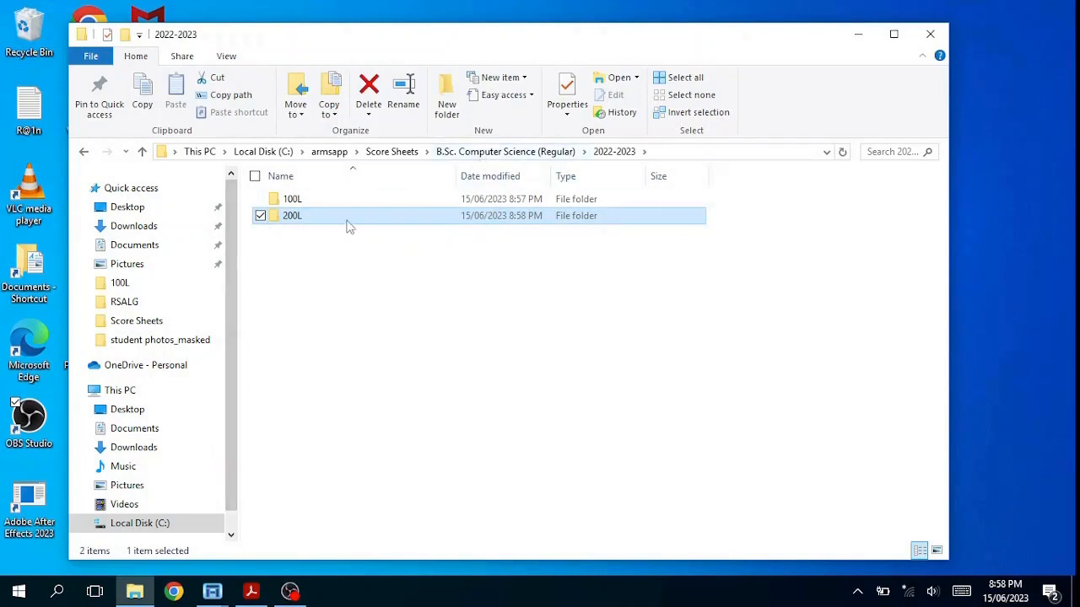
Step: Go back up to the armsapp folder and open the RSALG folder inside Reports
left_click(463, 155)
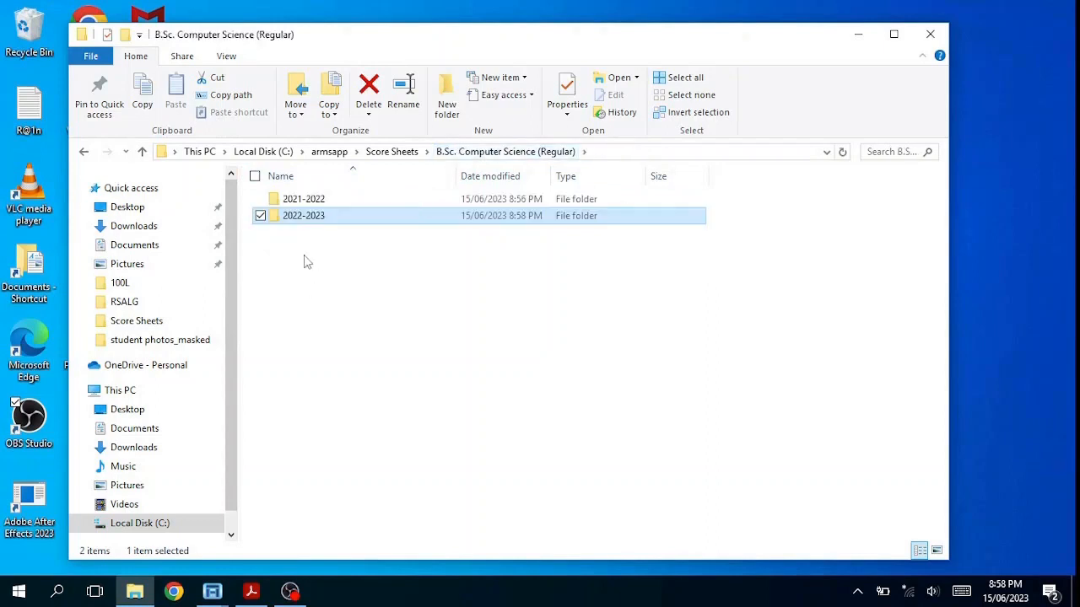
left_click(393, 153)
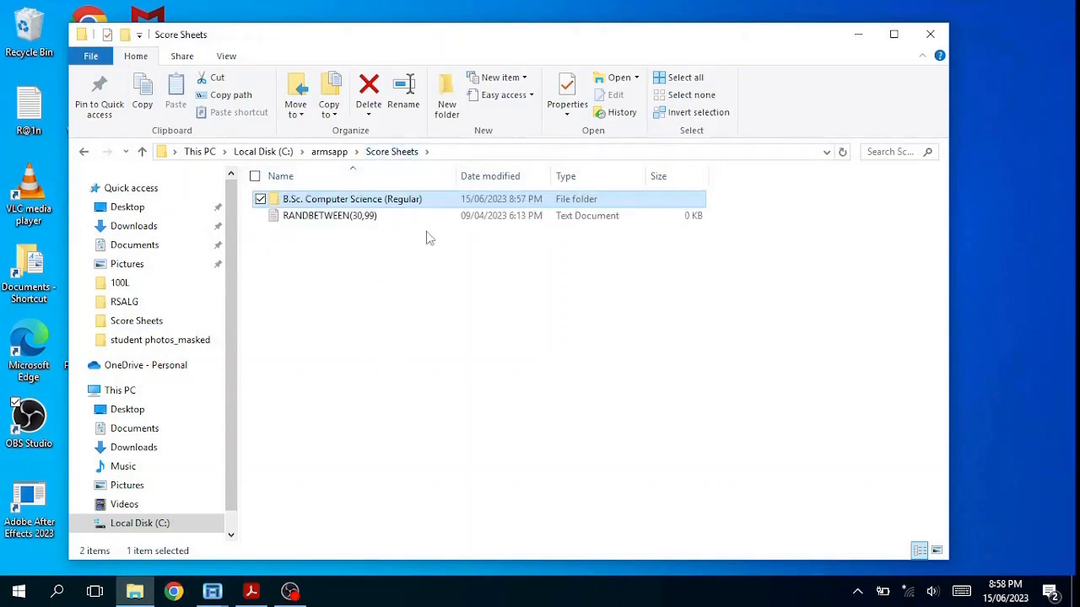
left_click(329, 152)
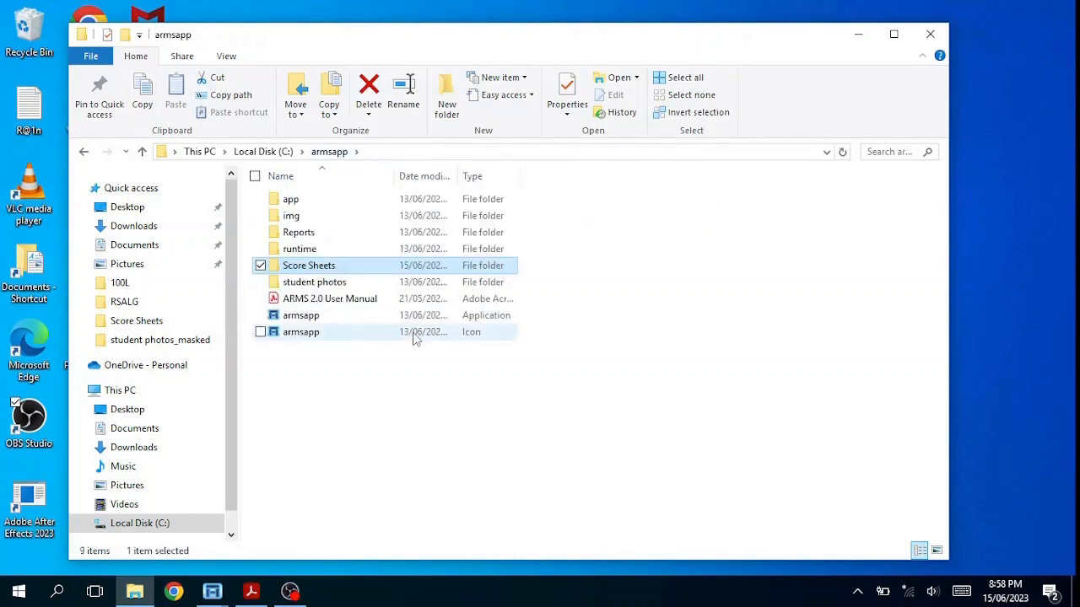
double_click(307, 233)
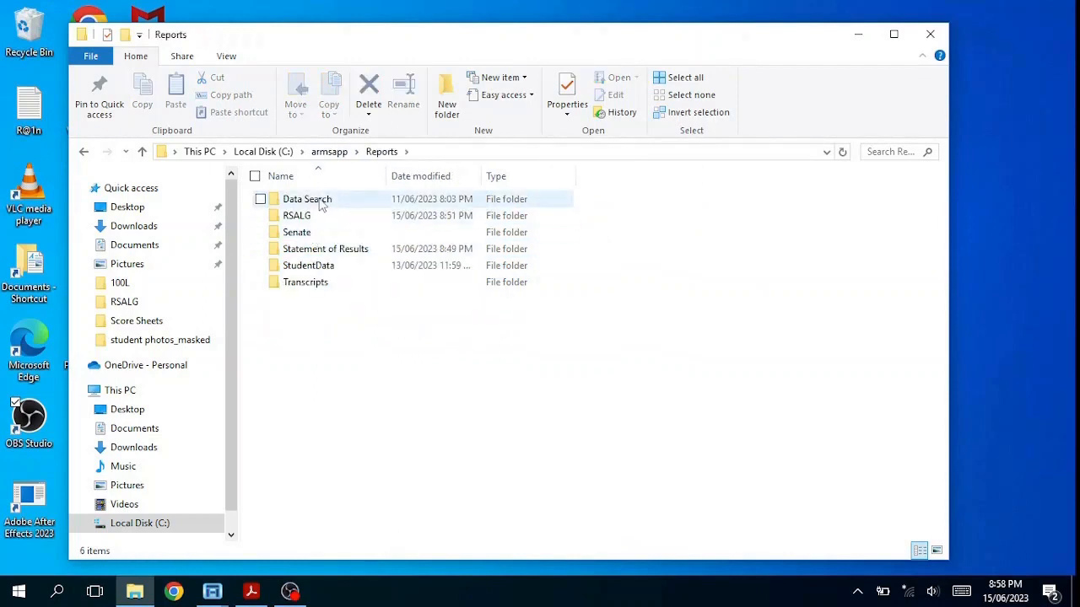
double_click(296, 216)
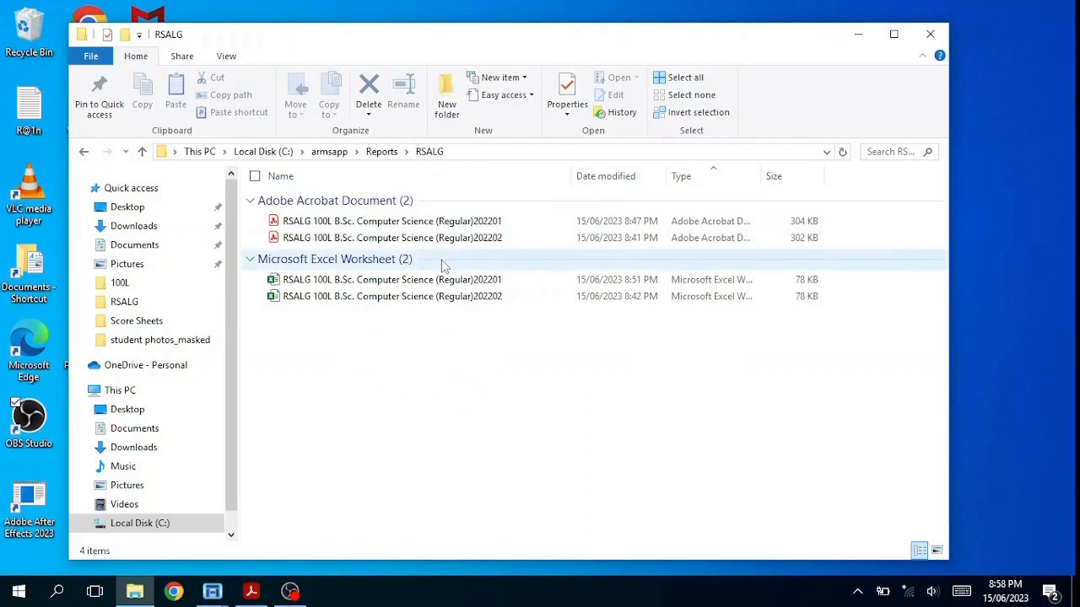
Step: Copy the programme name "B.Sc. Computer Science (Regular)" from the file name of the RSALG 100L PDF ending in 202201, keeping the file name
left_click(430, 224)
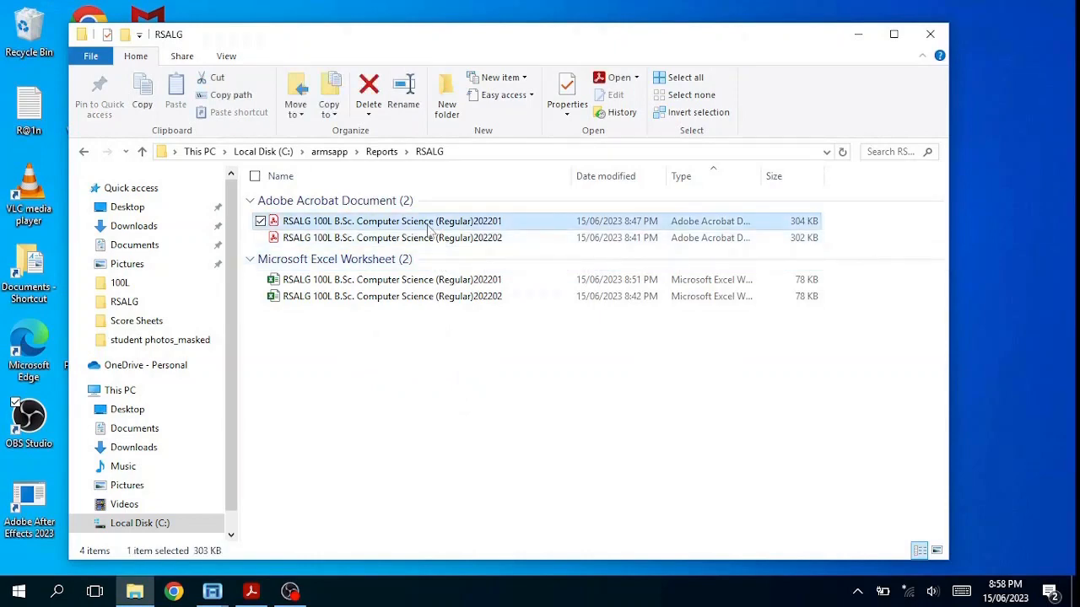
right_click(430, 224)
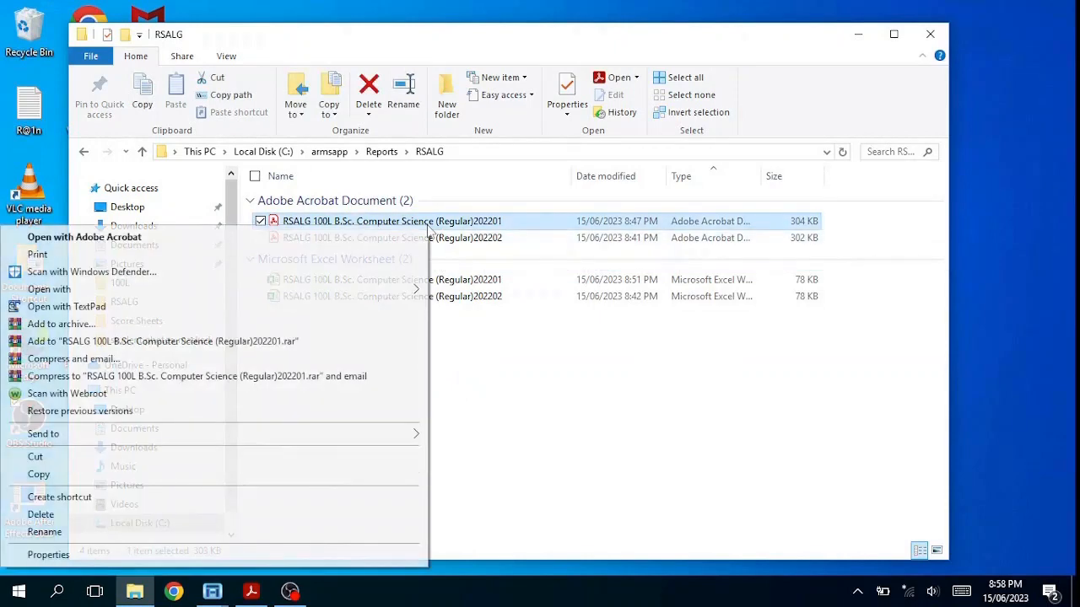
left_click(67, 535)
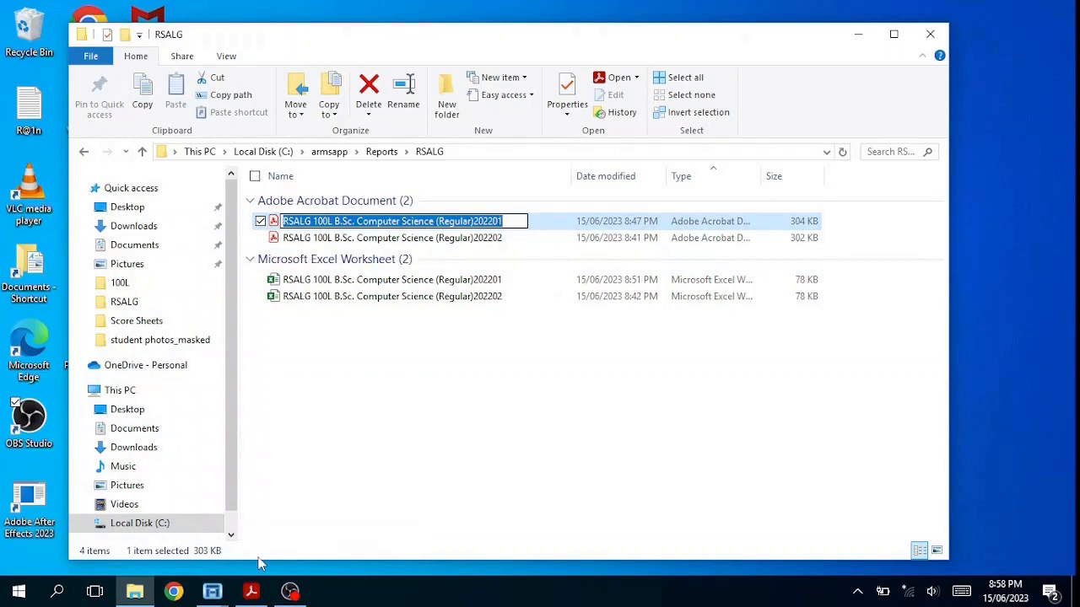
key("End")
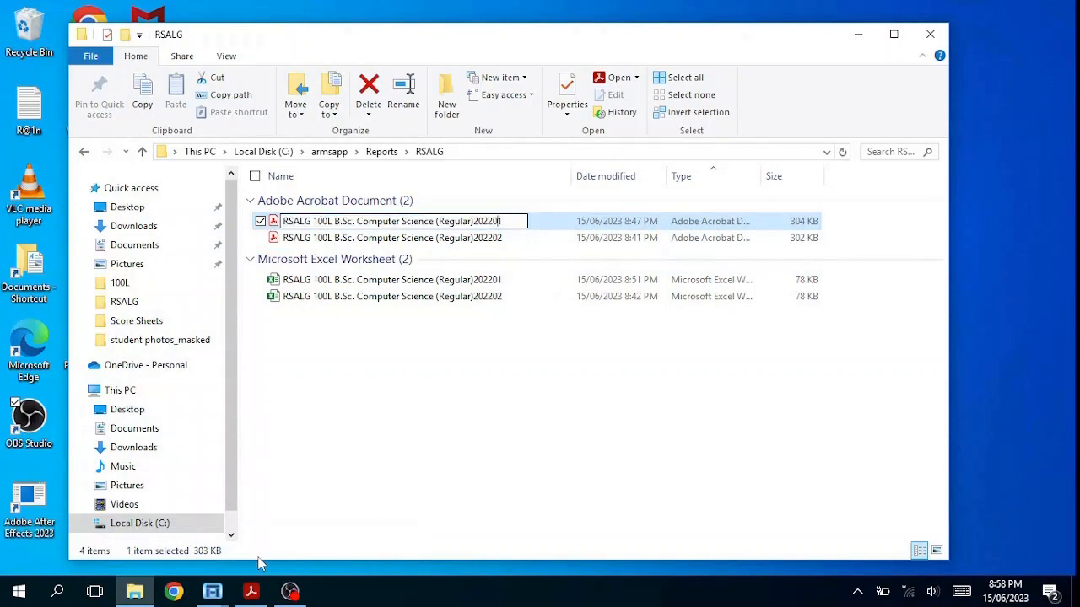
key("ctrl+shift+Left")
key("ctrl+shift+Left")
key("ctrl+shift+Left")
key("ctrl+shift+Left")
key("ctrl+shift+Left")
key("ctrl+shift+Left")
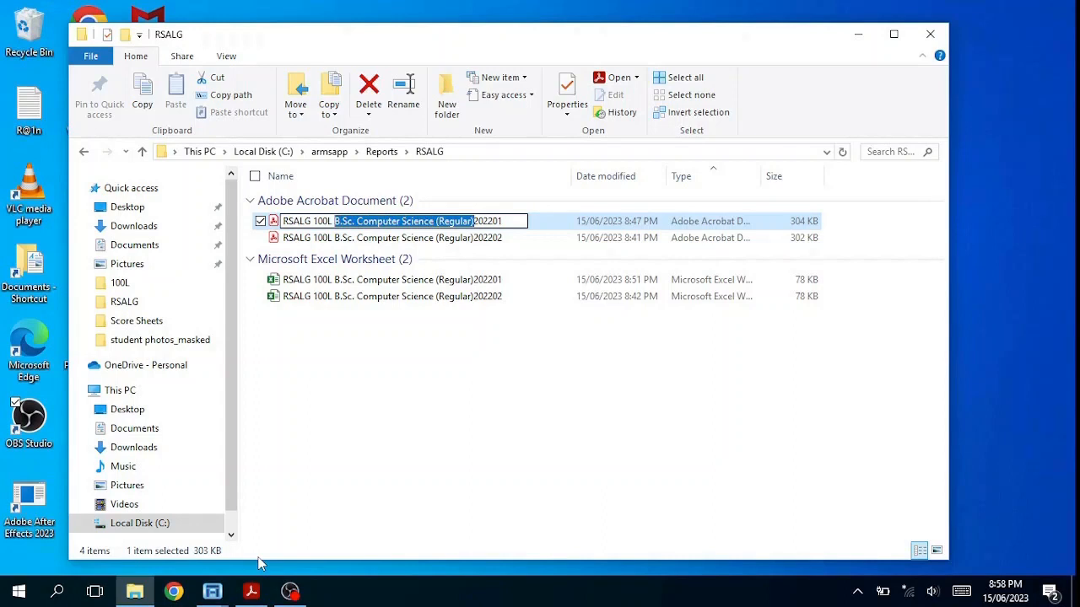
left_click(426, 347)
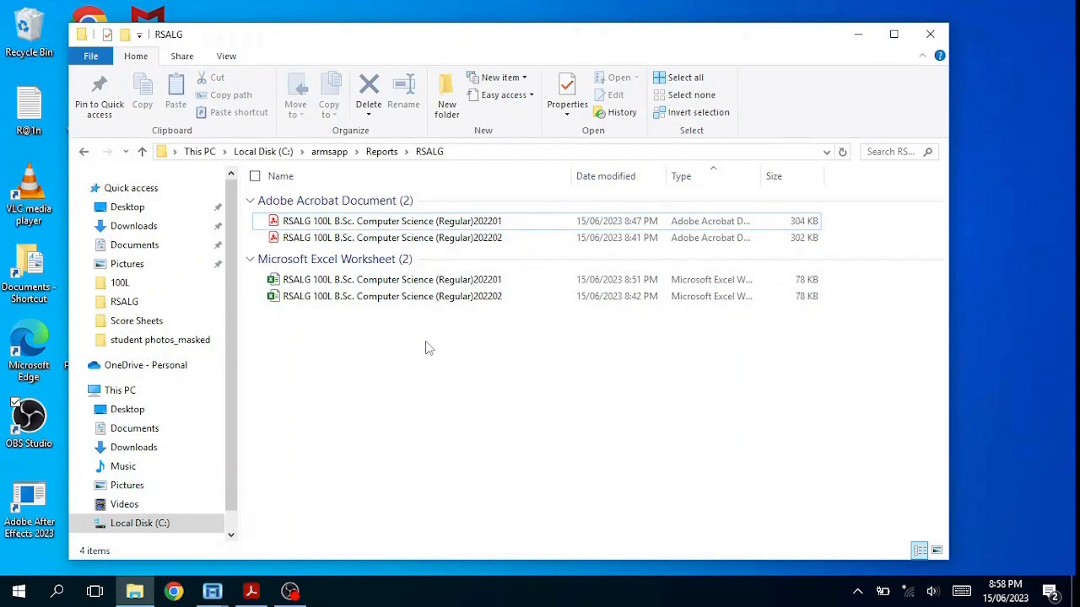
Step: Create a folder named "B.Sc. Computer Science (Regular)" in the RSALG reports folder
right_click(426, 347)
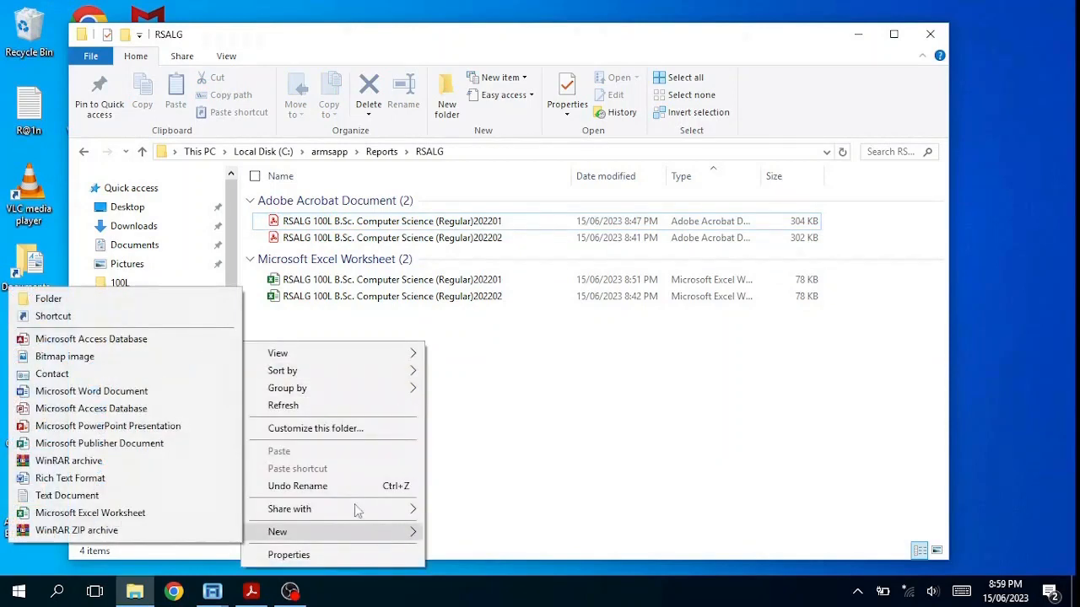
left_click(106, 300)
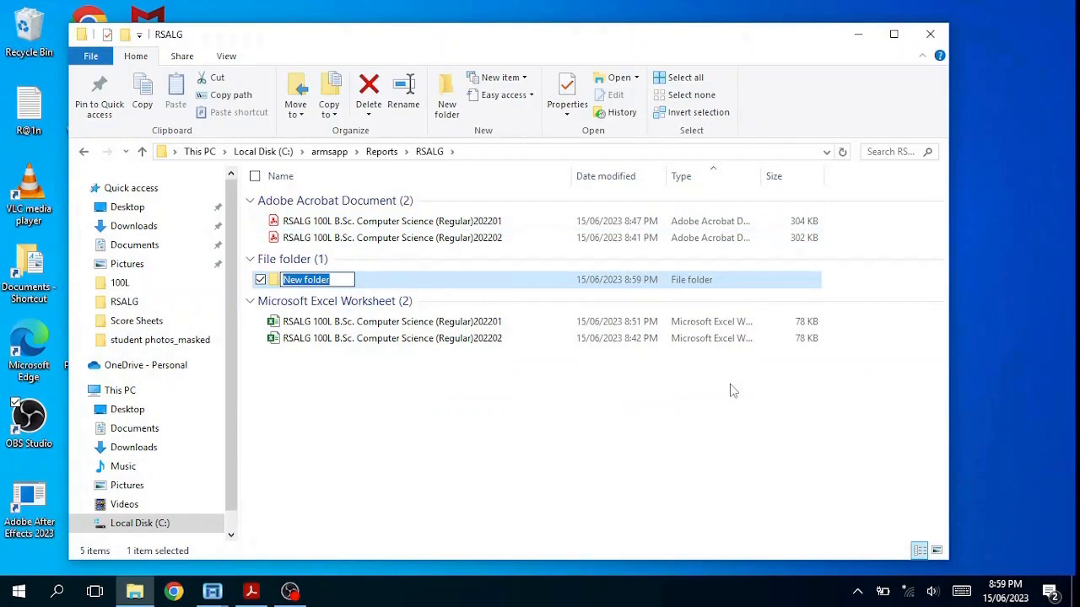
type("B.Sc. Computer Science (Regular)")
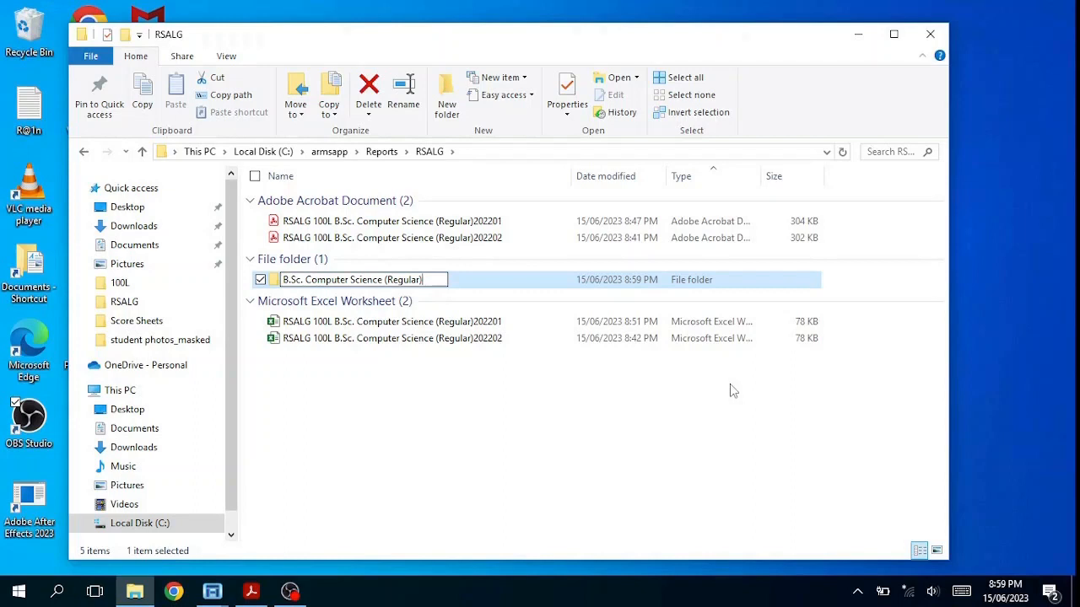
key("Return")
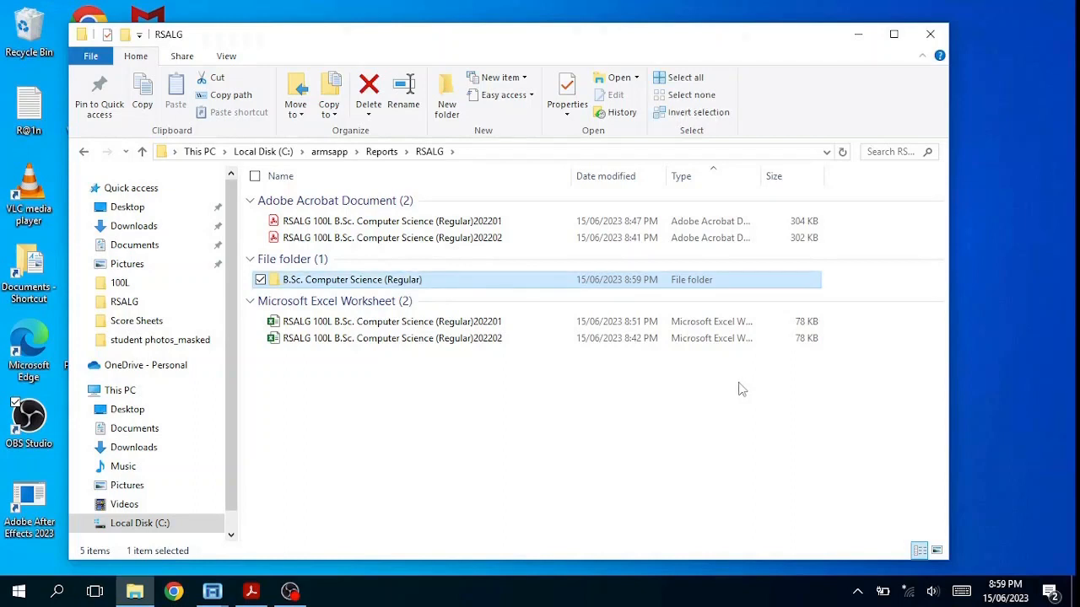
Step: Create a folder named 2021-2022 inside the B.Sc. Computer Science (Regular) folder of the RSALG reports
double_click(424, 286)
right_click(425, 288)
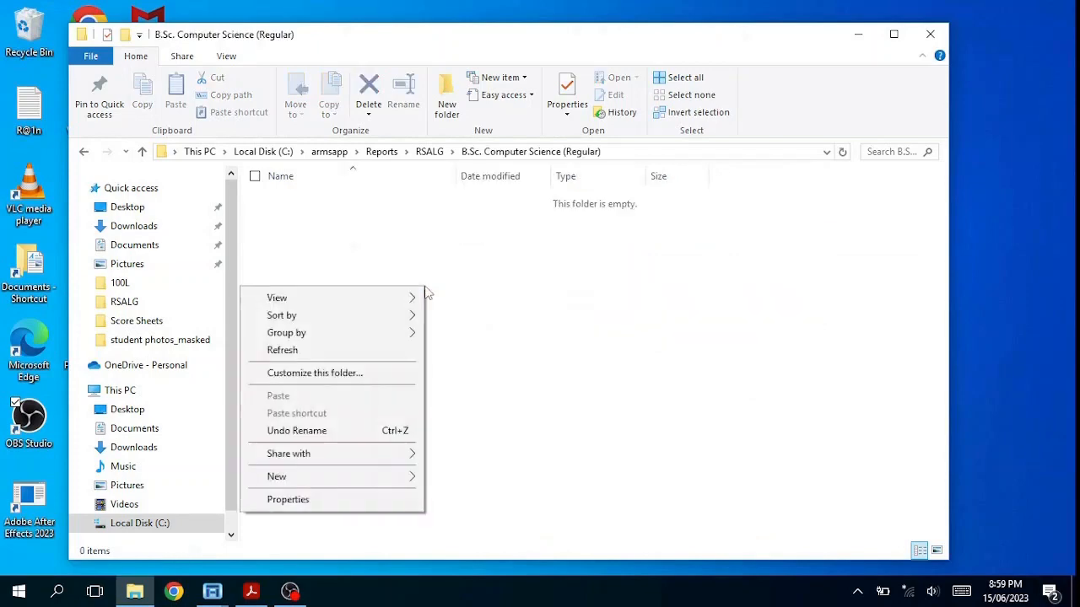
mouse_move(380, 487)
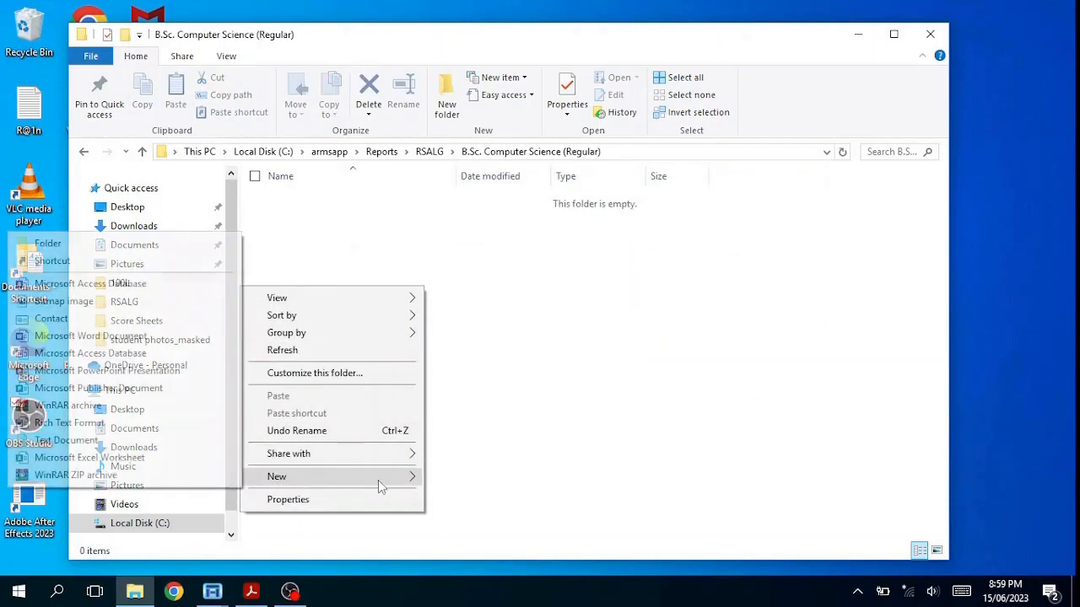
left_click(94, 245)
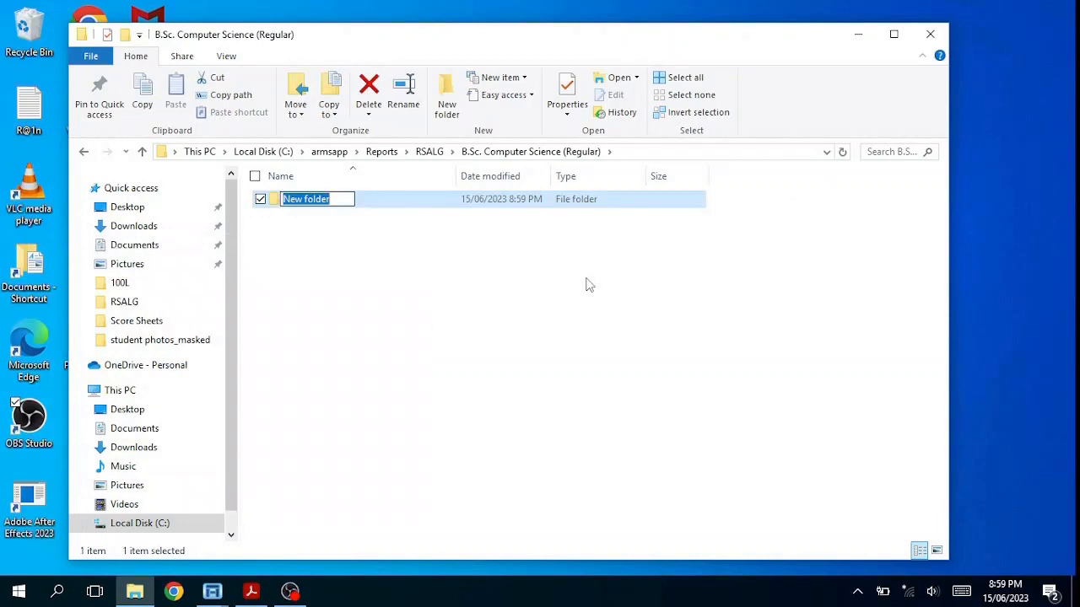
type("2021-2022")
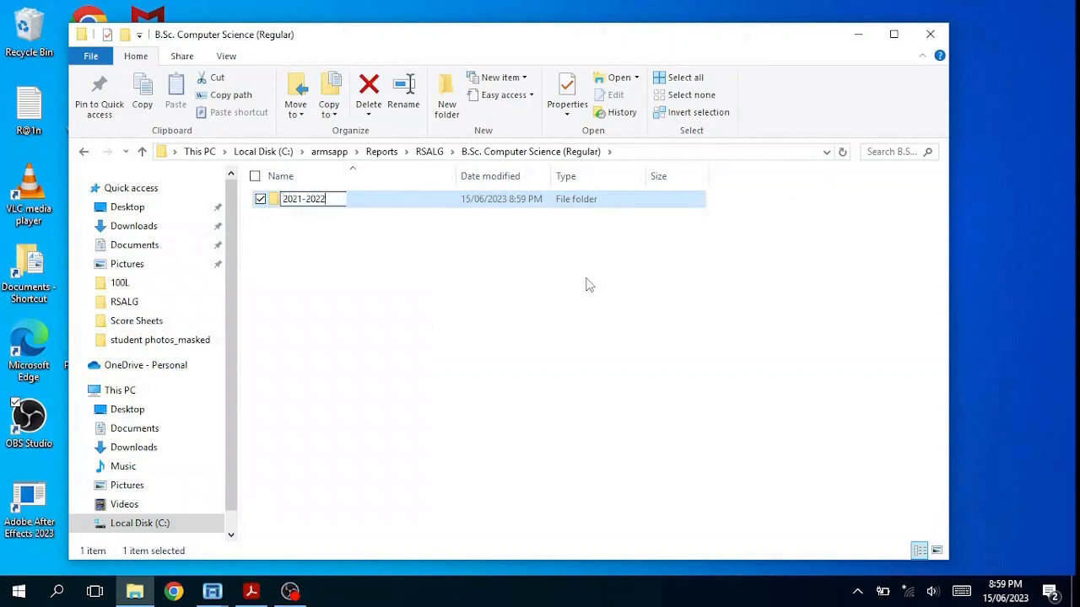
key("Return")
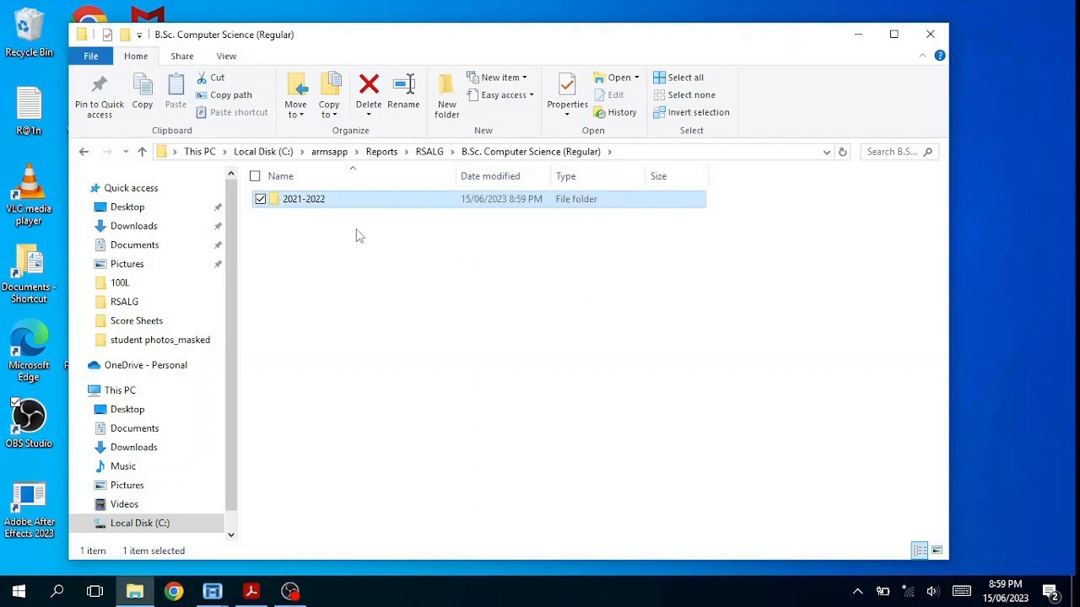
Step: Create a subfolder named 100L inside the 2021-2022 folder
double_click(328, 204)
right_click(386, 323)
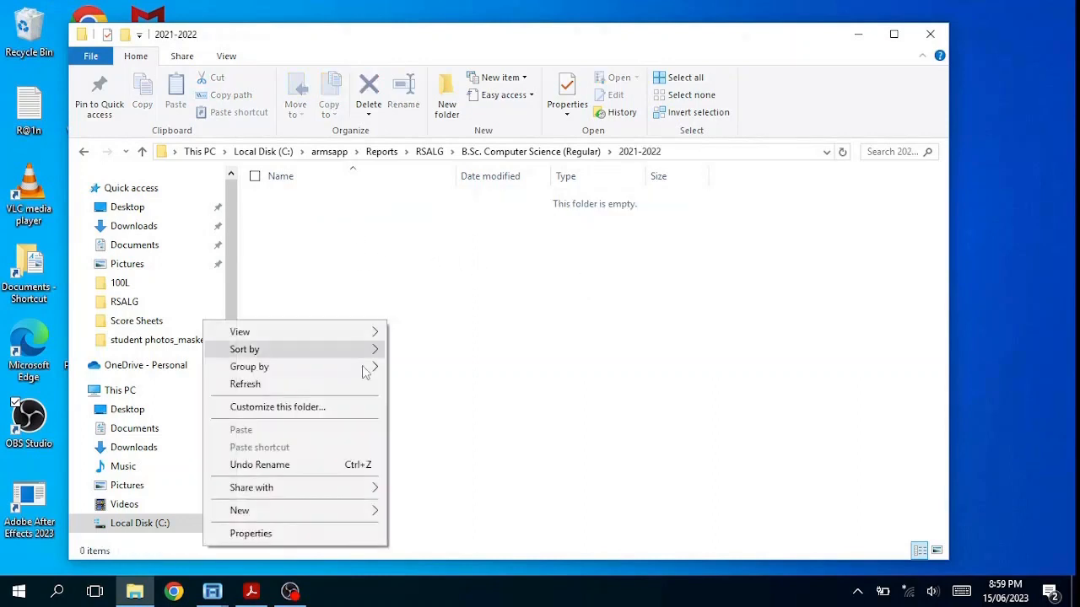
mouse_move(351, 519)
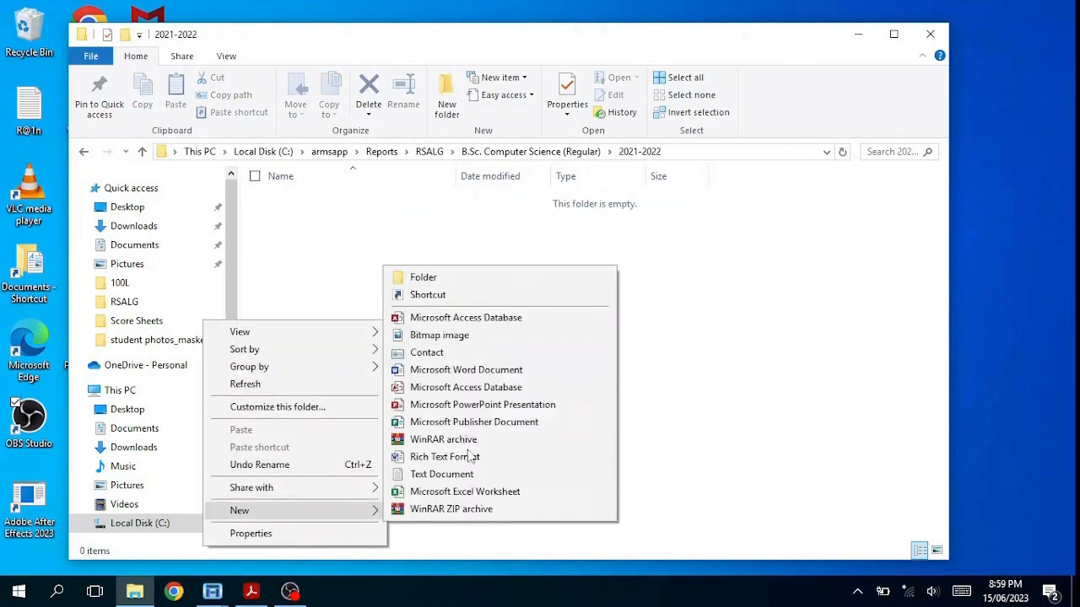
left_click(450, 278)
type("100")
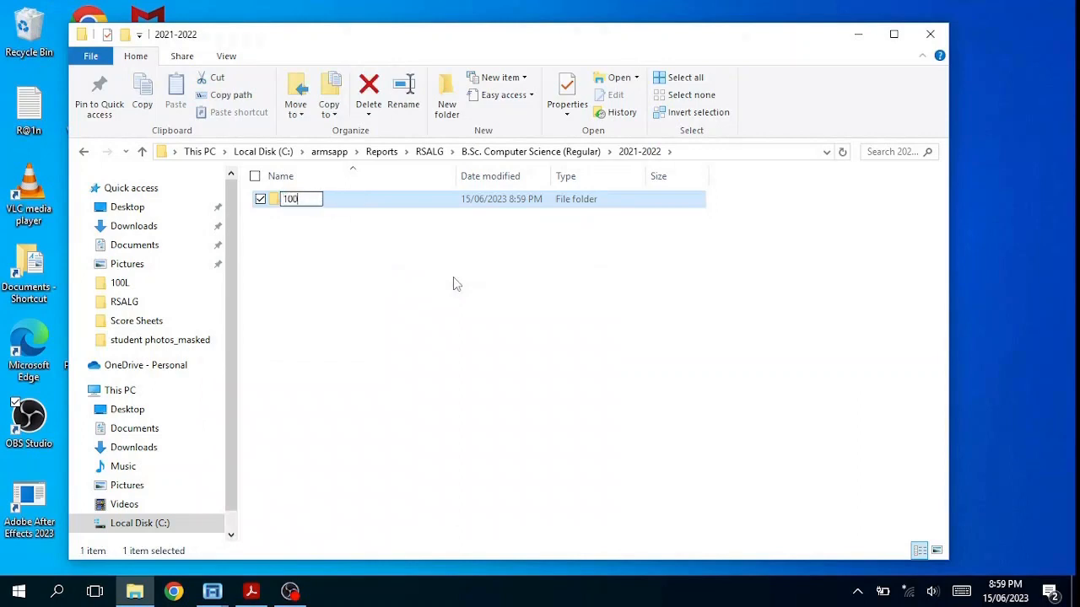
type("L")
key("Return")
Step: Move the four RSALG 100L PDF and Excel files from the RSALG folder into the 100L folder under 2021-2022
left_click(427, 153)
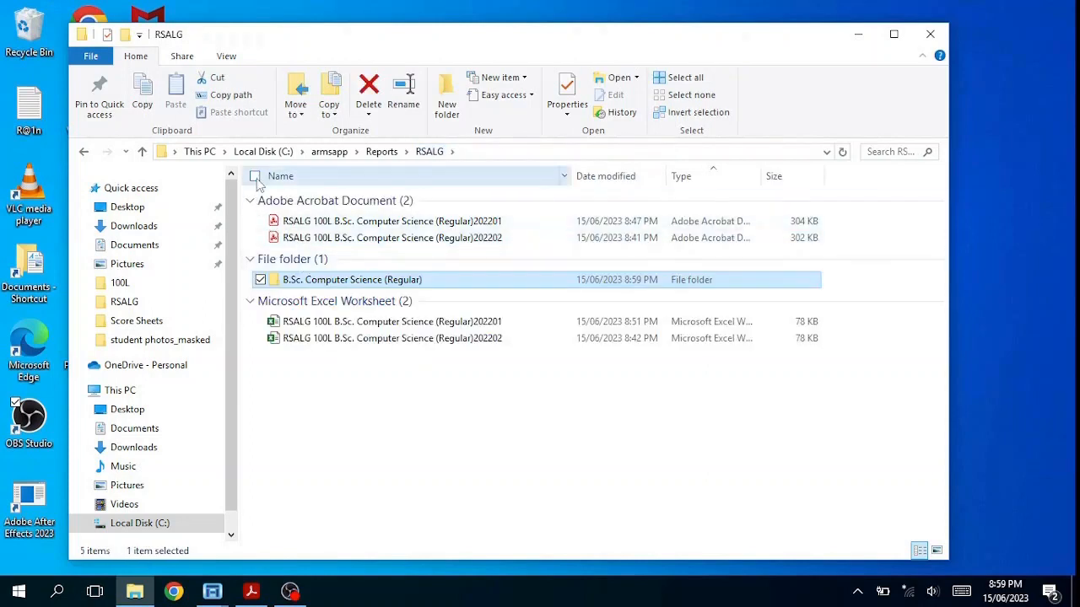
key("ctrl+a")
left_click(261, 280)
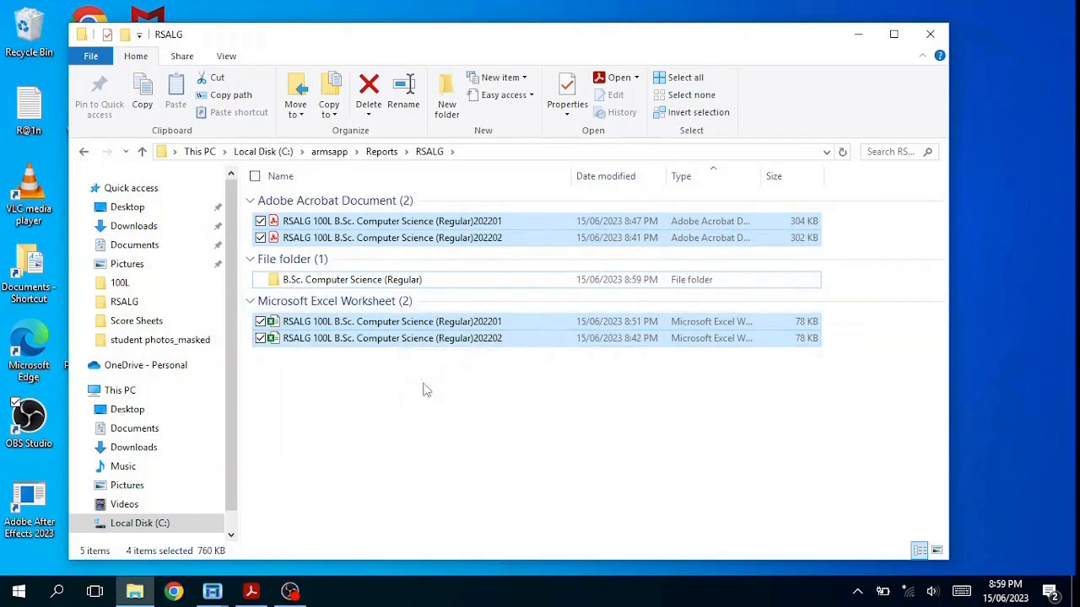
key("ctrl+c")
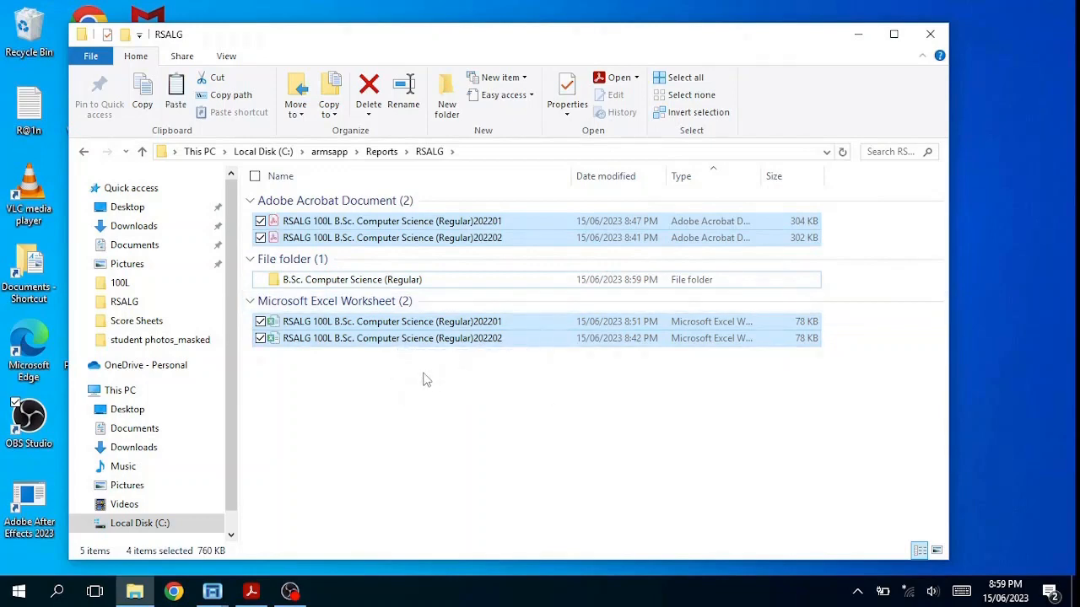
double_click(358, 285)
left_click(321, 202)
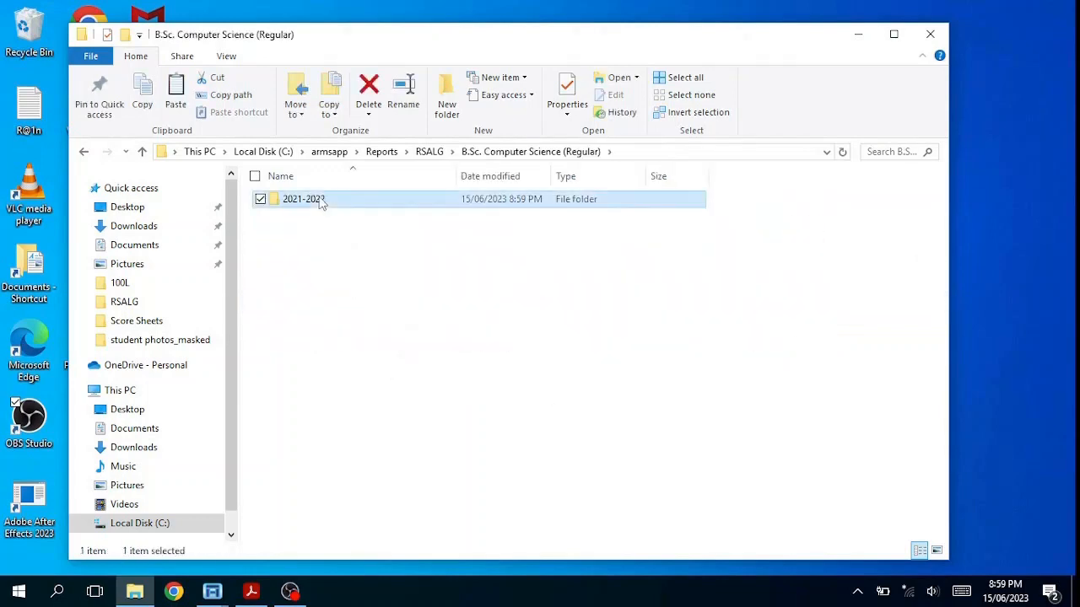
double_click(320, 202)
double_click(309, 204)
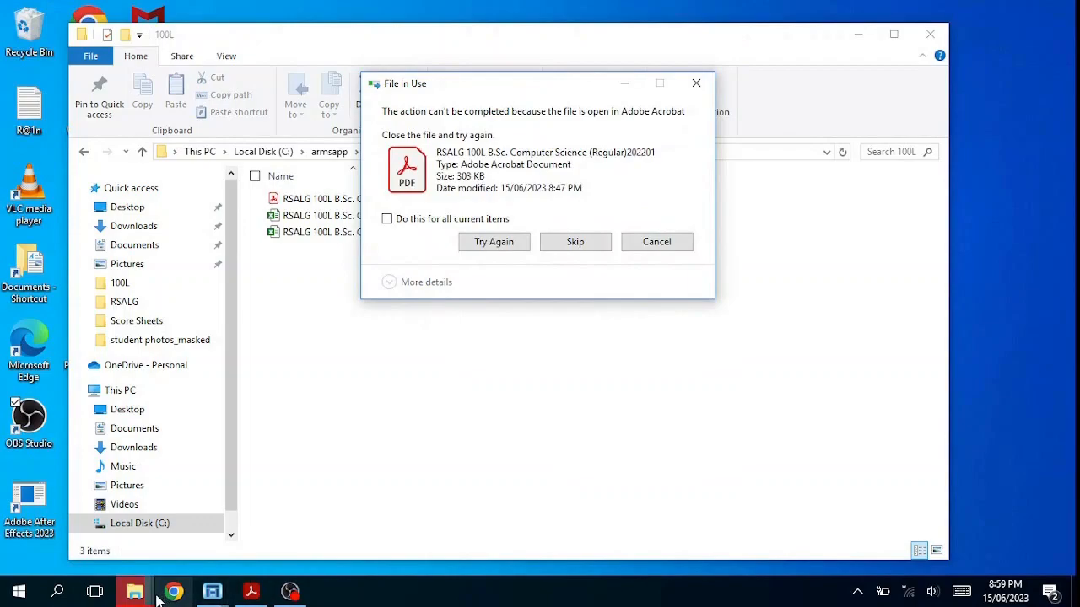
Step: Close the RSALG 100L PDF ending in 202201 in Adobe Acrobat and retry moving it into the 100L folder
left_click(250, 592)
left_click(1055, 14)
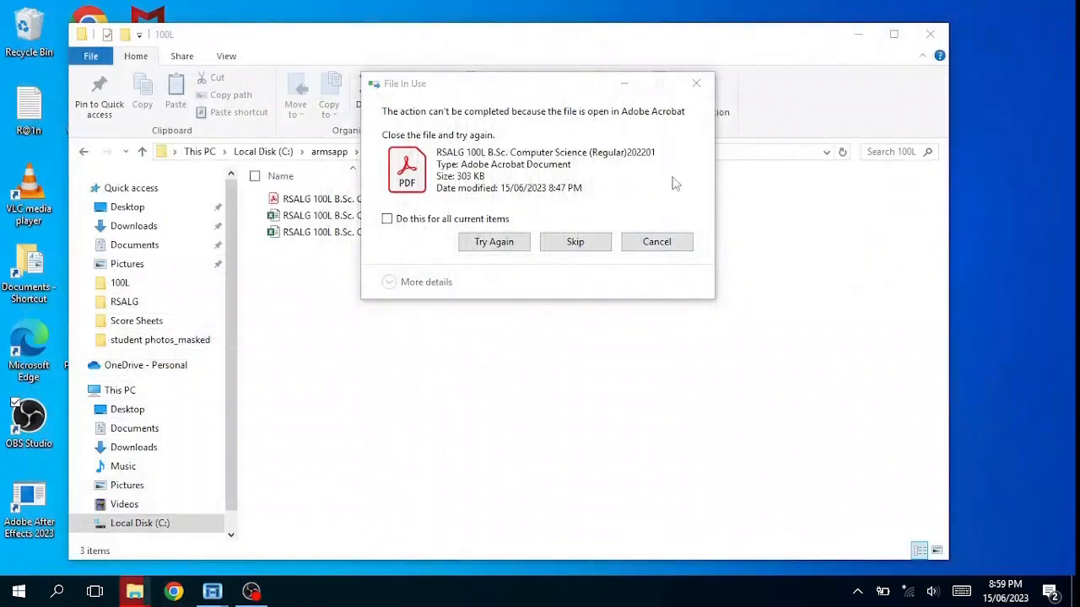
left_click(501, 243)
Step: Group the files in the 100L folder by type and widen the Name column to fit the full file names
right_click(475, 301)
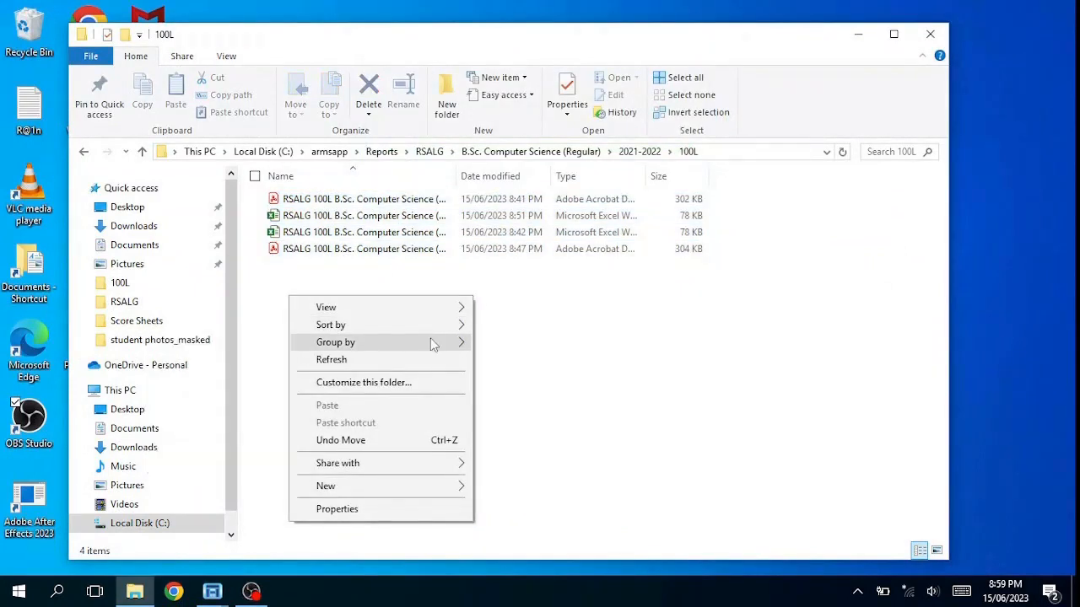
mouse_move(431, 341)
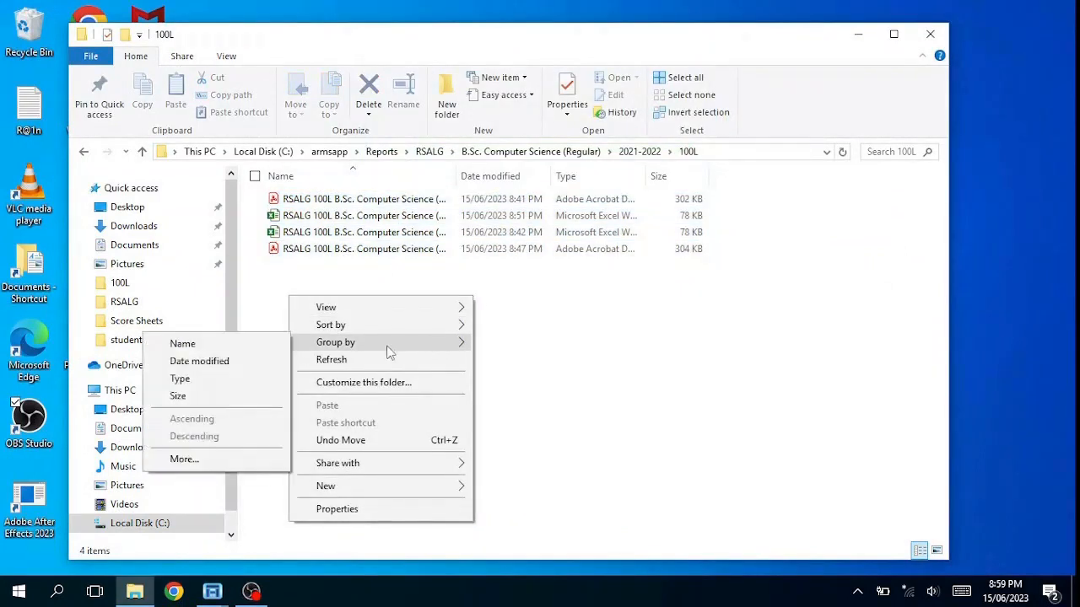
left_click(202, 379)
left_click_drag(461, 176, 553, 177)
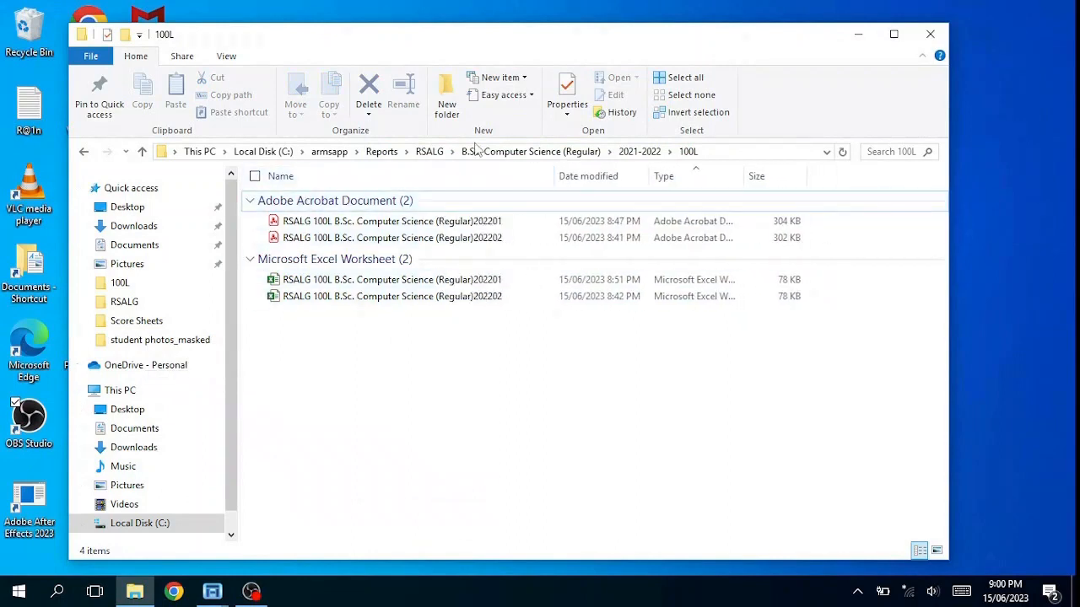
Step: Check the RSALG folder and the StudentData folder inside Reports, and return to the armsapp folder
left_click(429, 152)
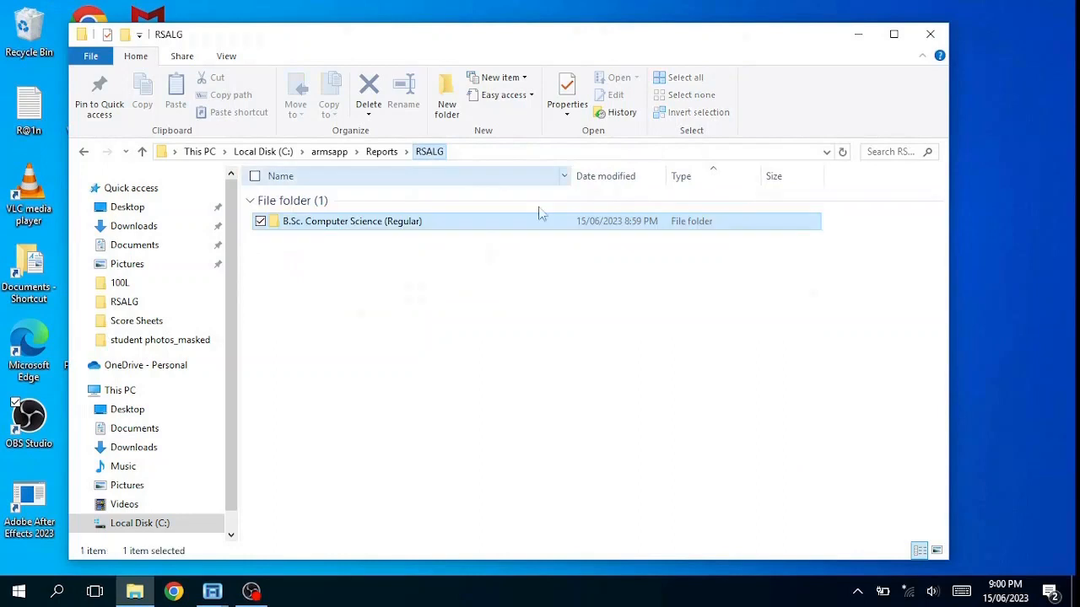
left_click(381, 152)
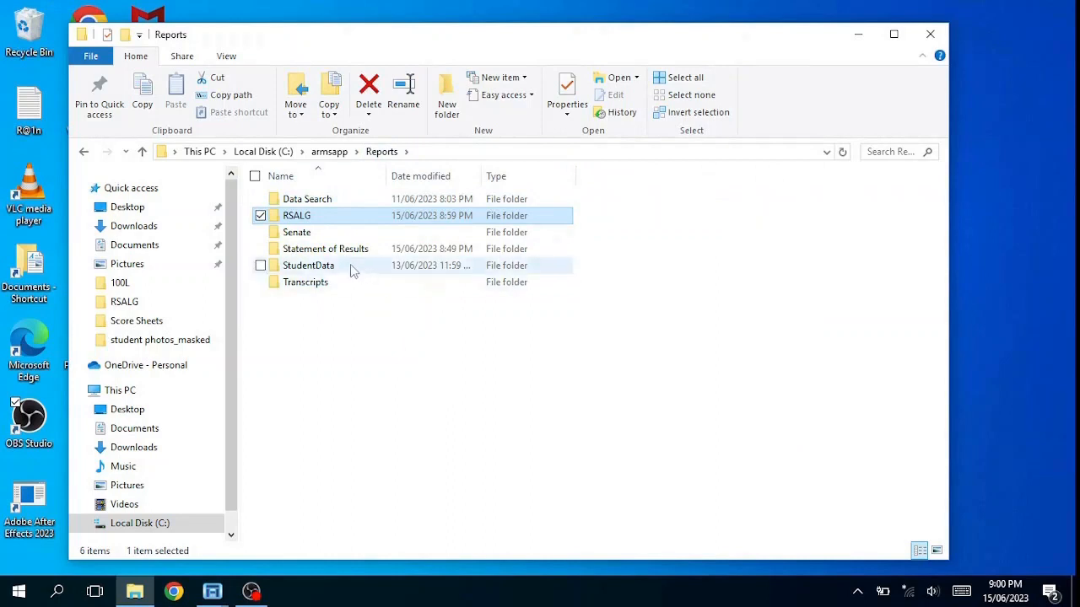
double_click(308, 265)
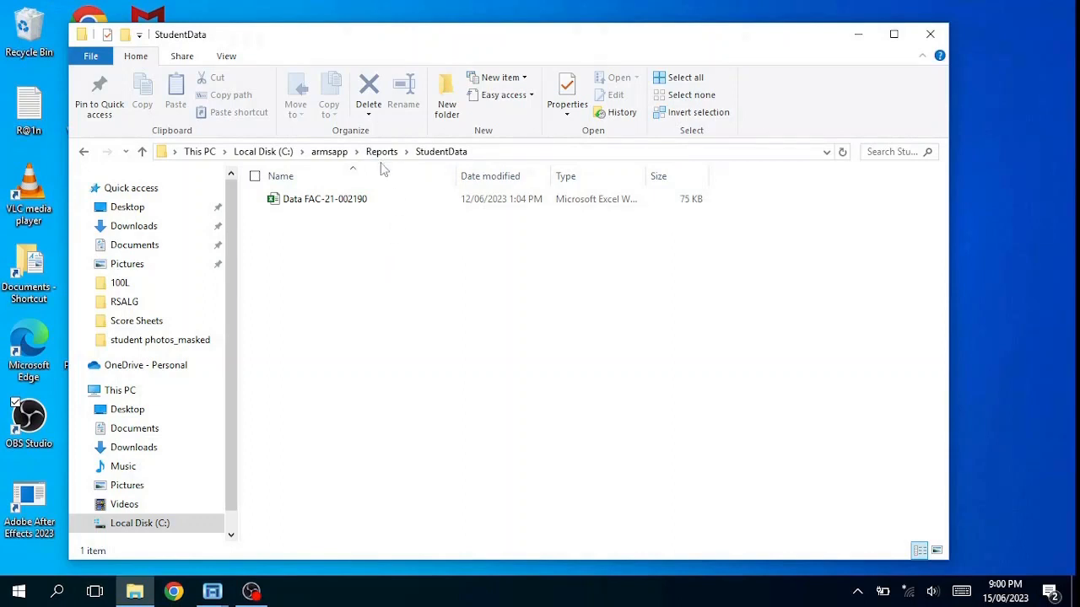
left_click(329, 152)
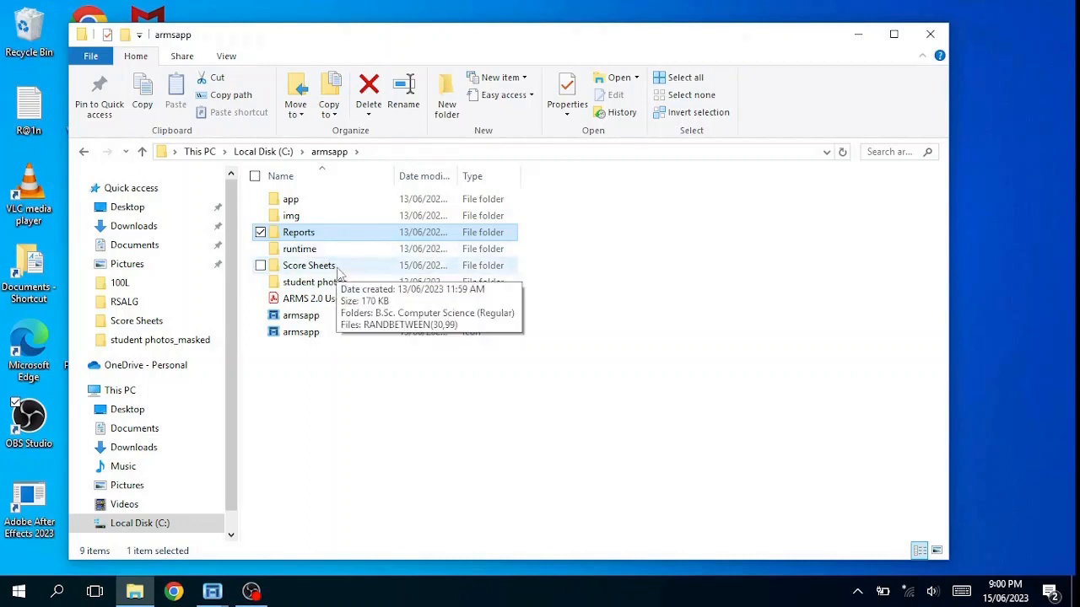
Step: Create a new folder with the default name inside the student photos folder and return to the armsapp folder
double_click(341, 284)
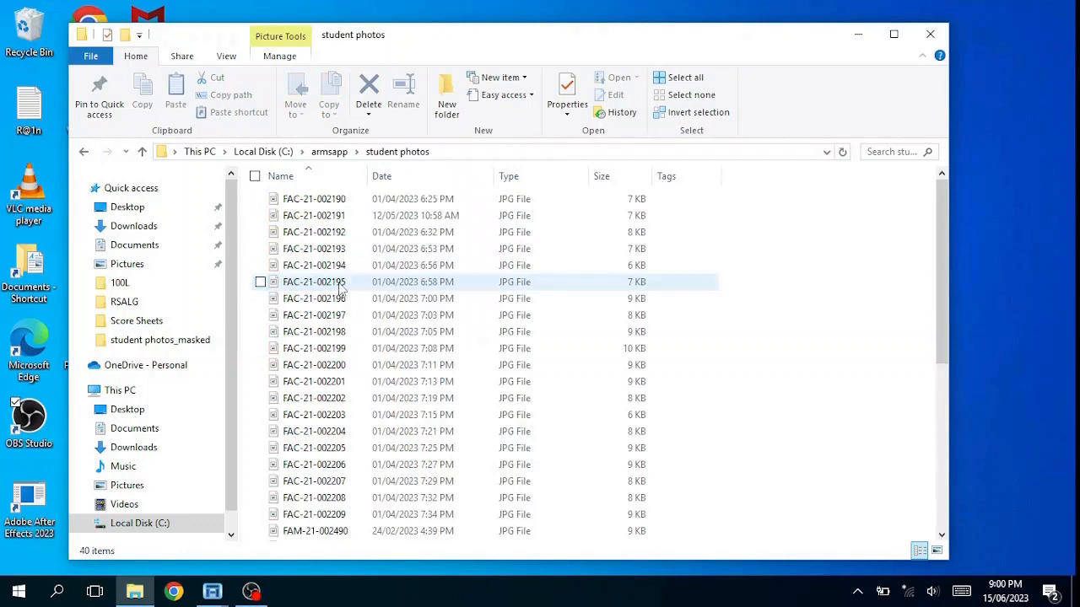
left_click(329, 152)
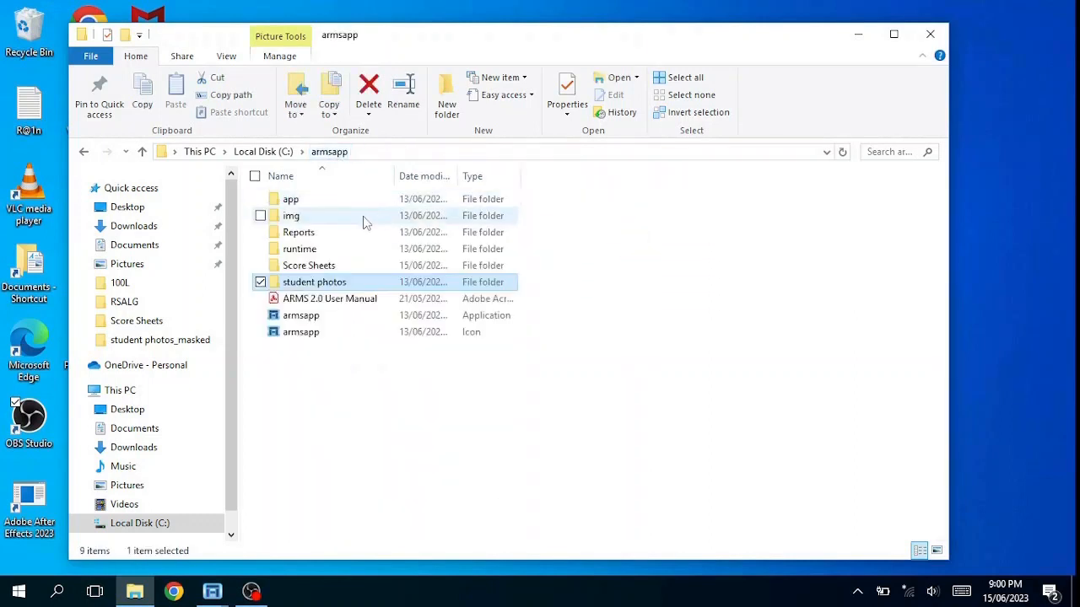
double_click(344, 287)
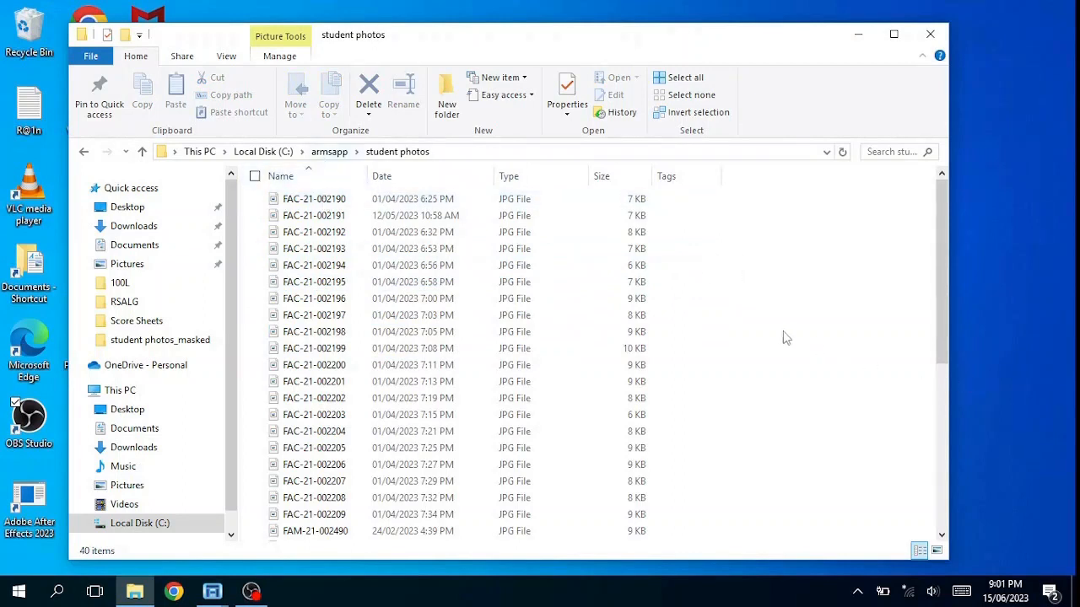
right_click(742, 321)
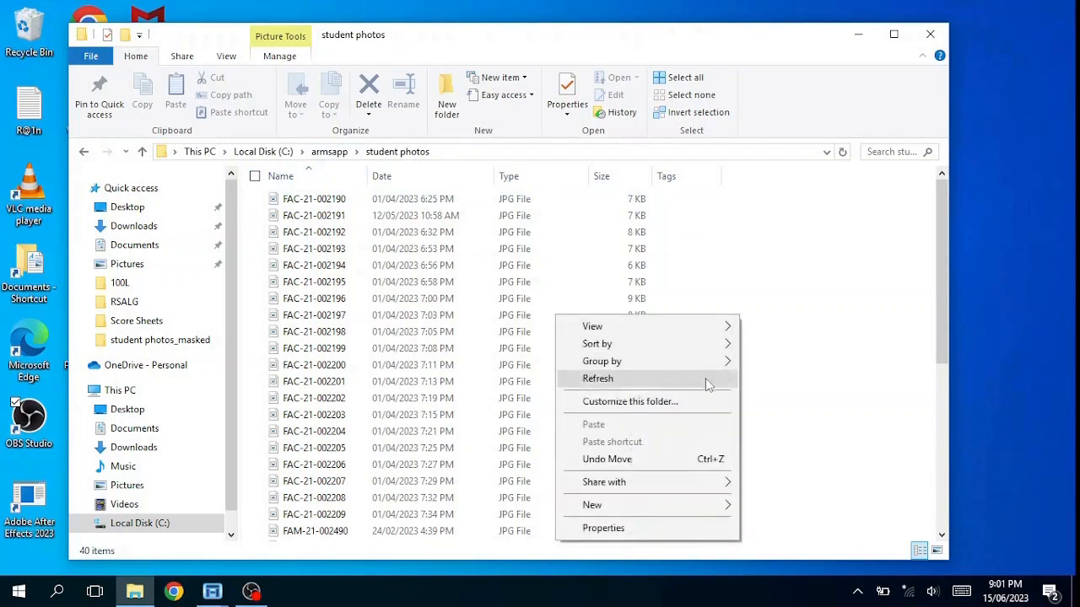
mouse_move(690, 506)
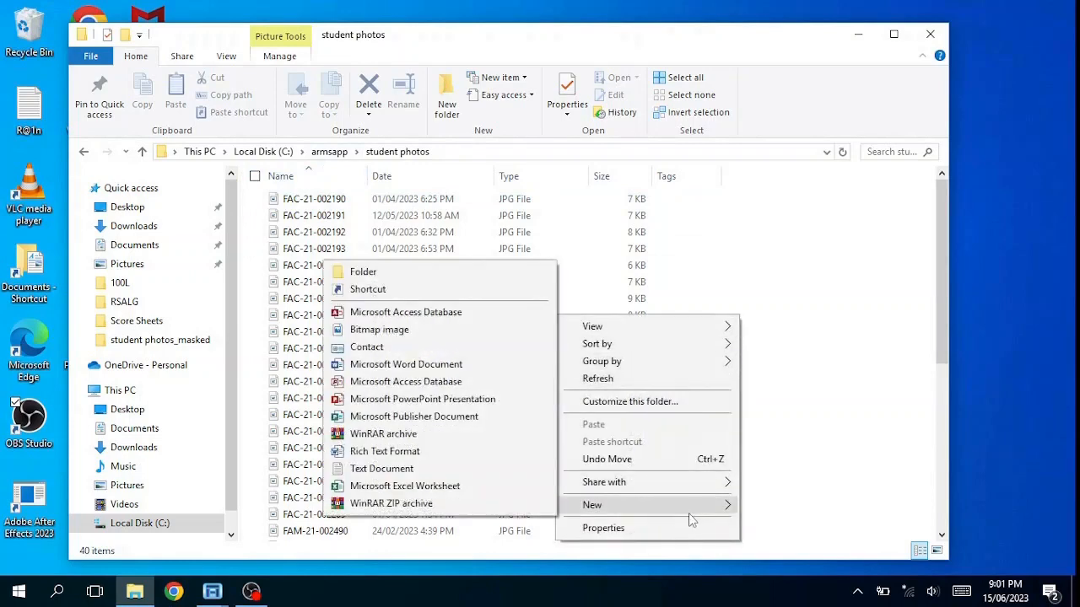
left_click(388, 272)
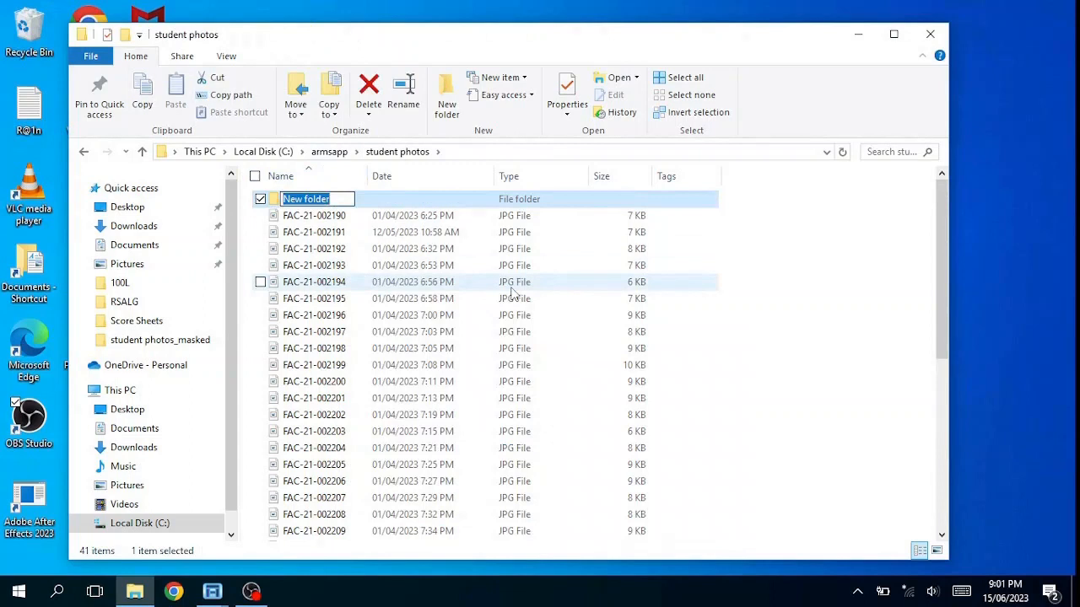
left_click(329, 151)
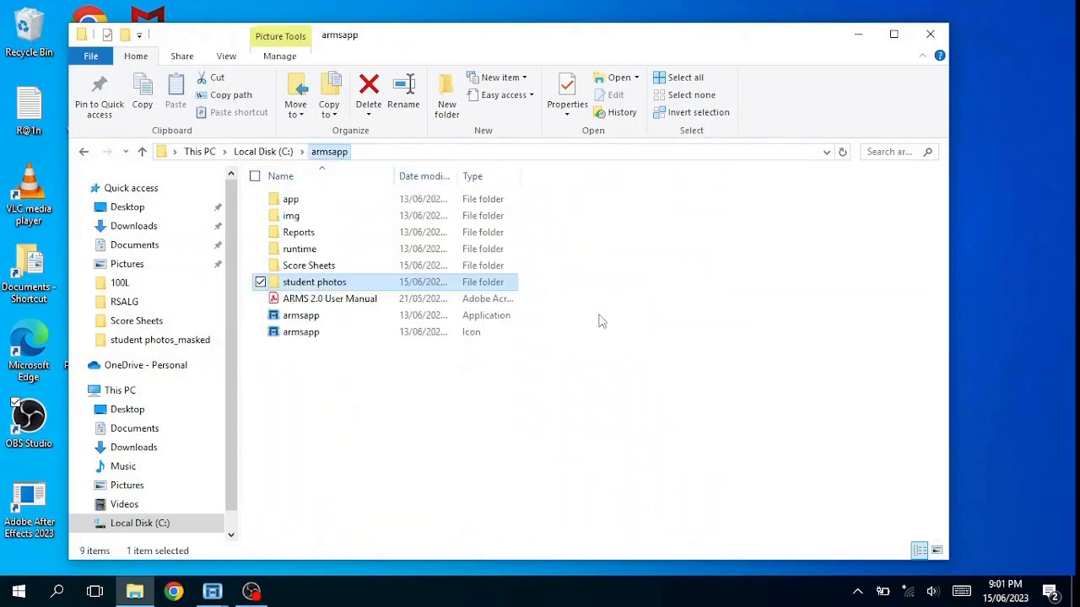
Step: Rename the new folder in student photos as "B.Sc. Computer Science (Regular)"
double_click(319, 283)
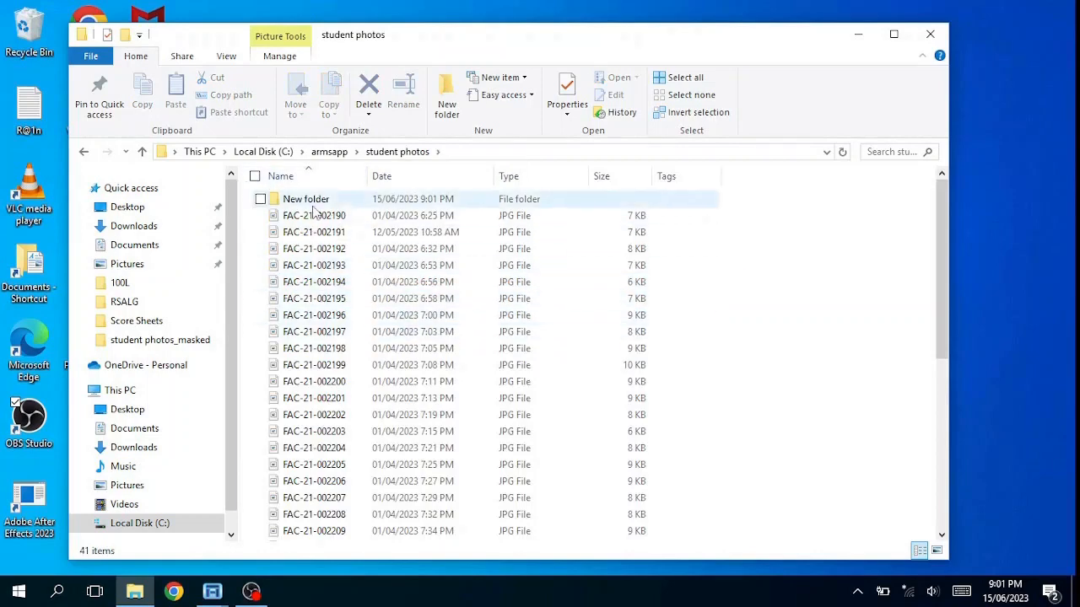
left_click(313, 202)
right_click(313, 202)
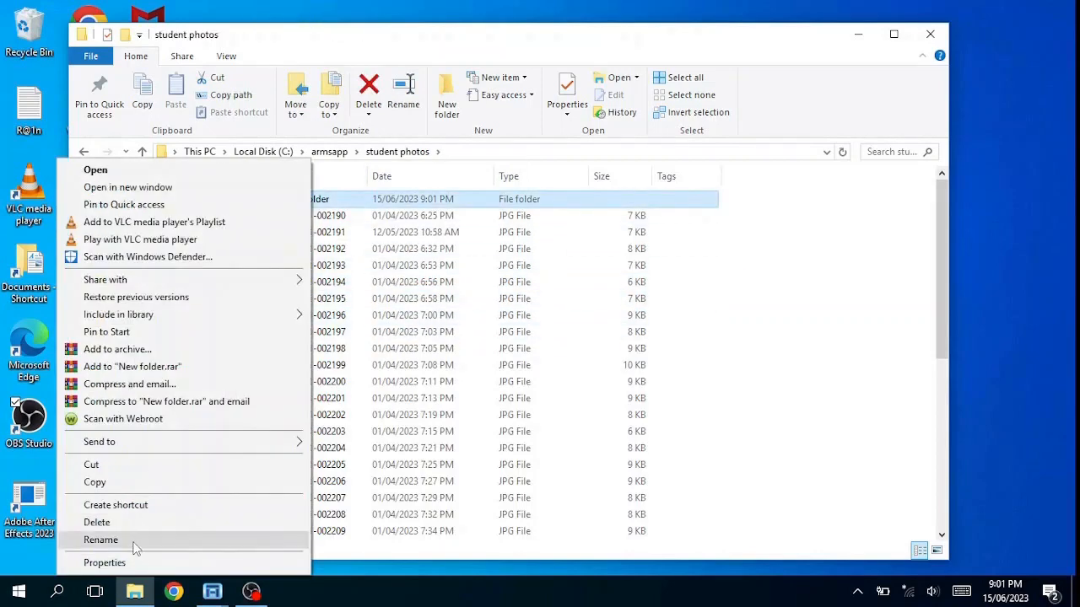
left_click(100, 540)
type("B")
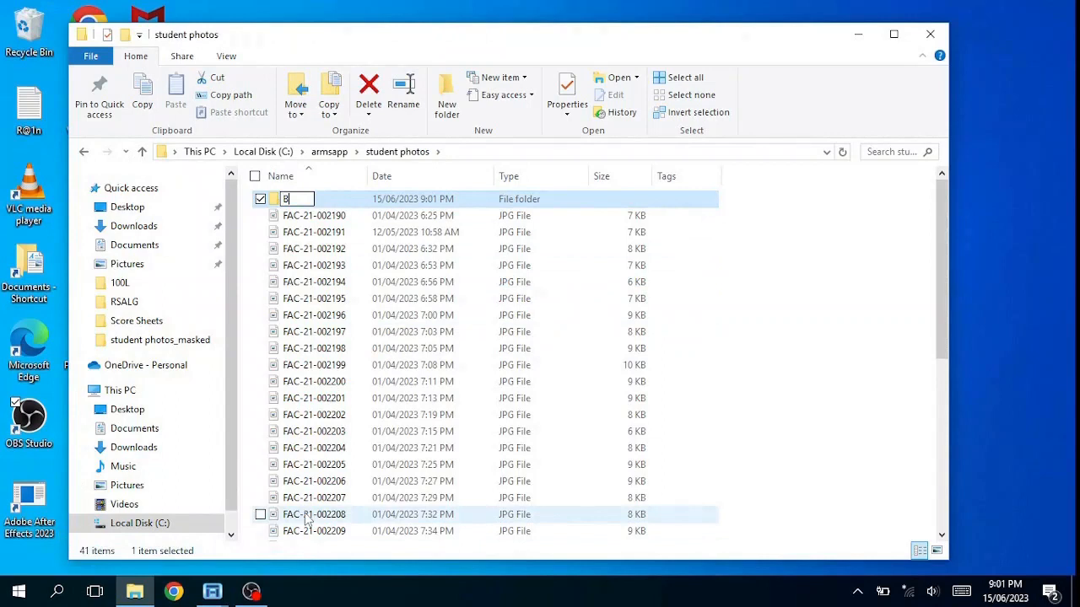
type(".Sc. Computer Science (Regular")
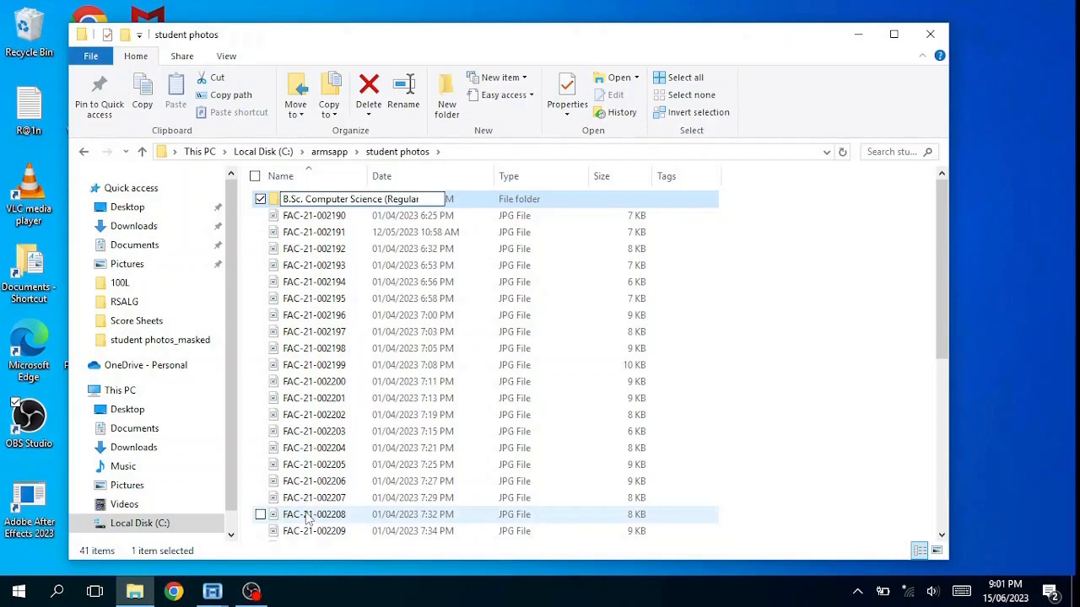
type(")")
key("Return")
Step: Open the B.Sc. Computer Science (Regular) folder in student photos and create a folder named "2021-2022" inside it
key("Return")
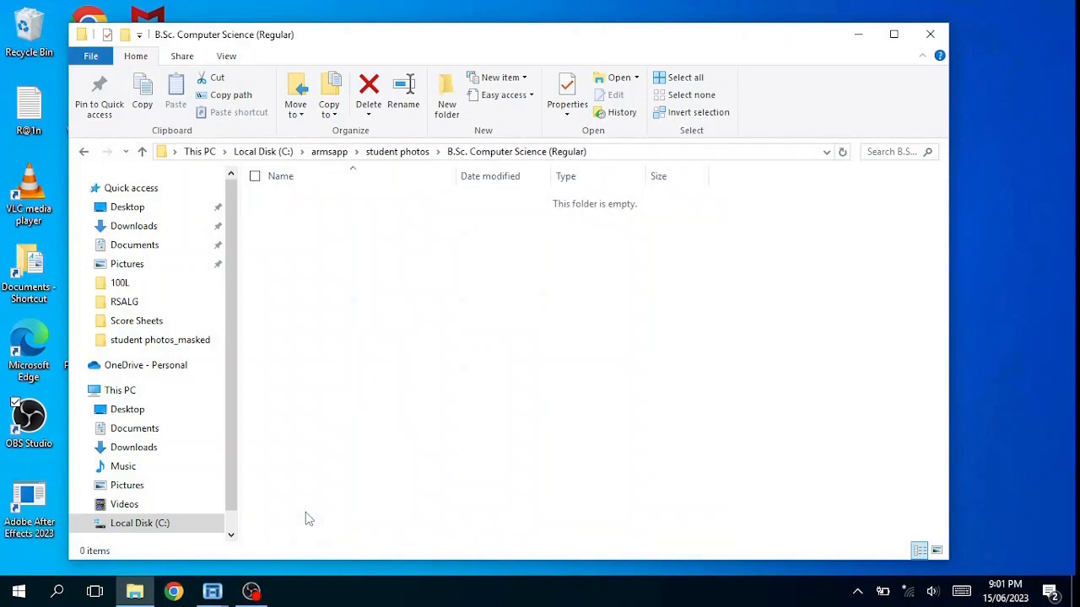
right_click(394, 228)
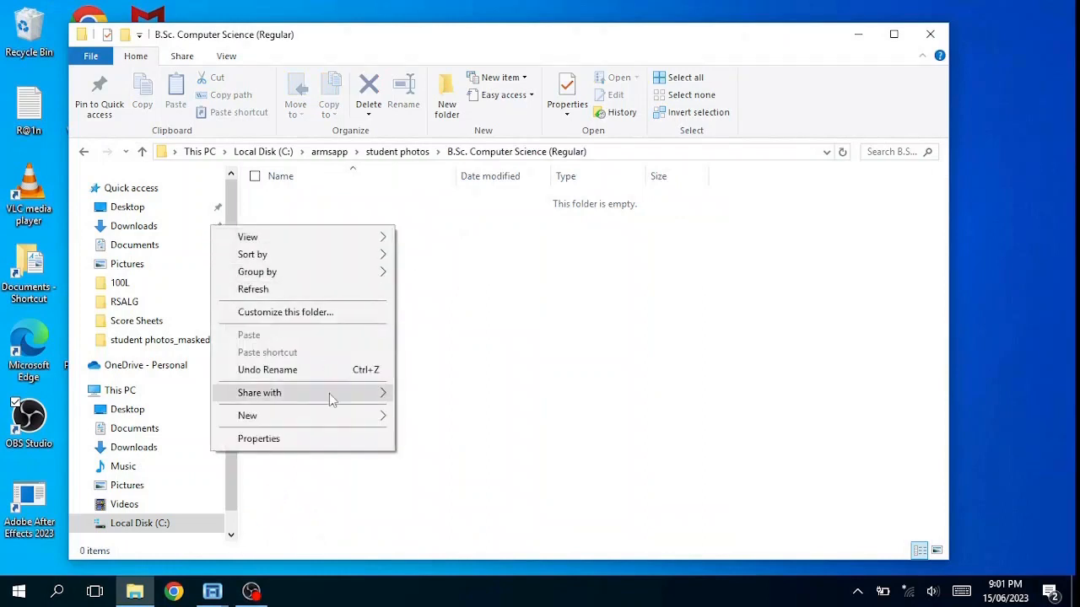
mouse_move(333, 419)
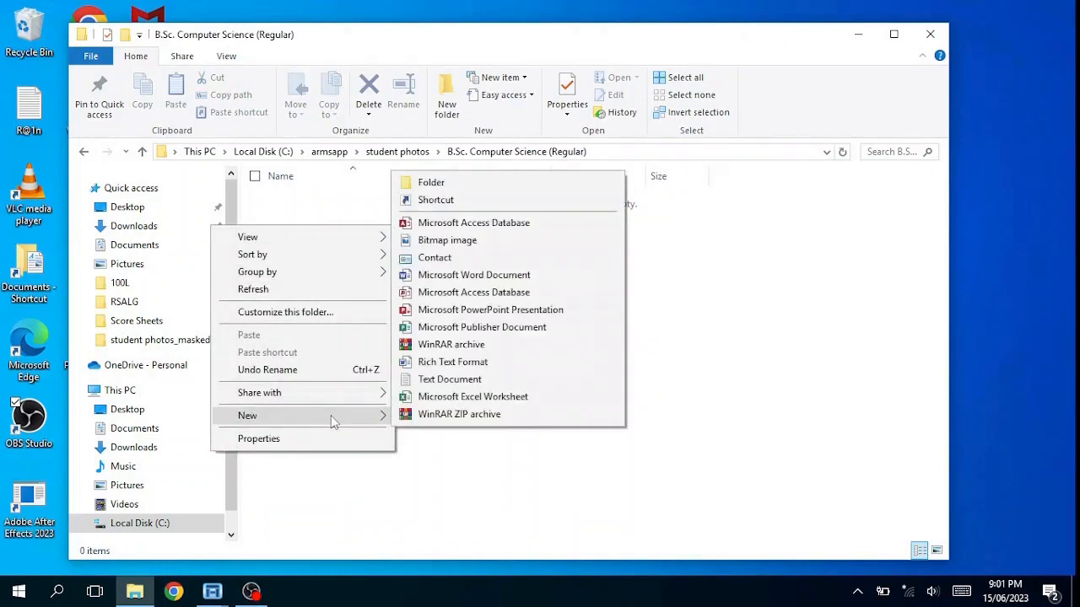
left_click(470, 182)
type("202")
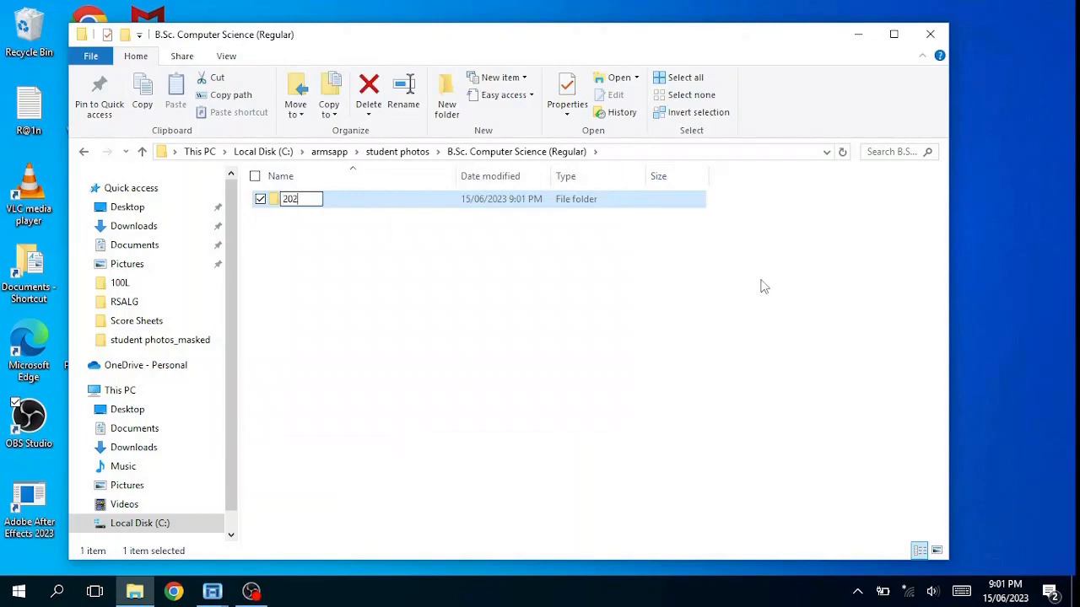
type("1-2022")
key("Return")
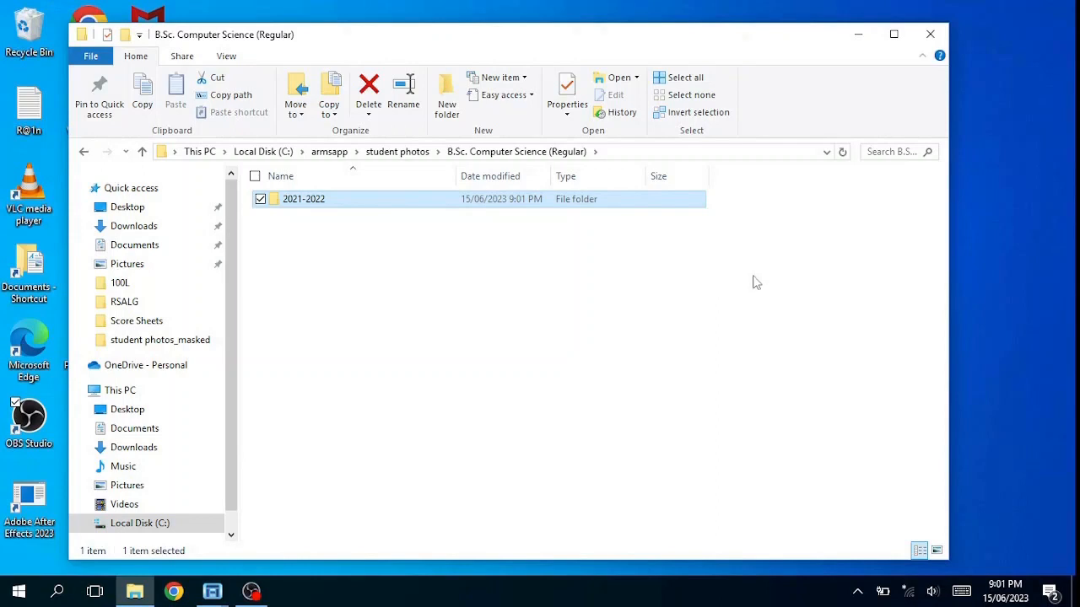
Step: Create a folder named "100L" inside the 2021-2022 folder
double_click(309, 205)
right_click(344, 292)
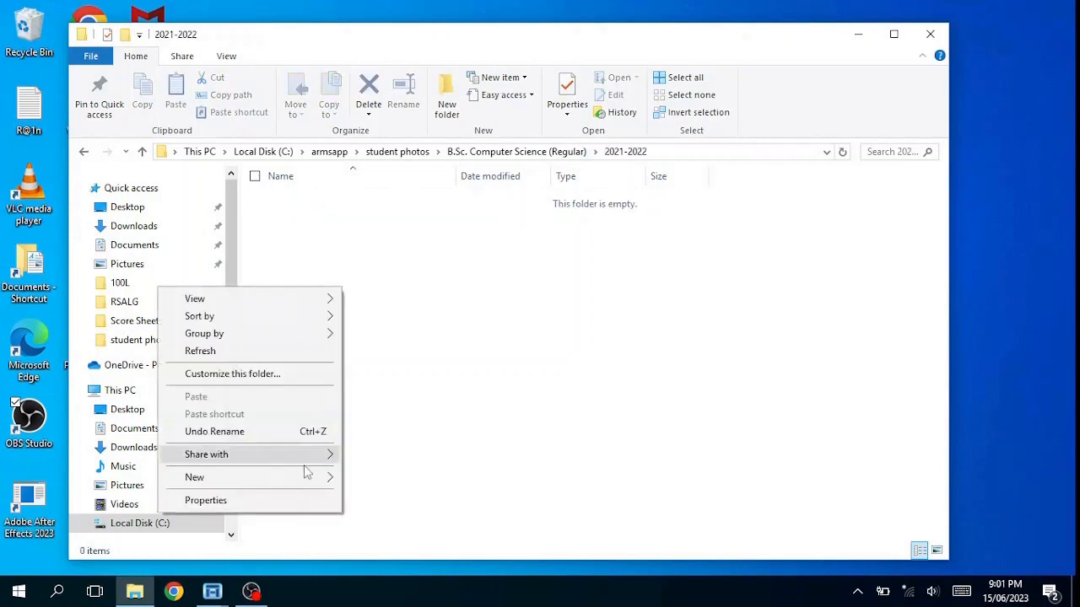
mouse_move(317, 479)
left_click(419, 243)
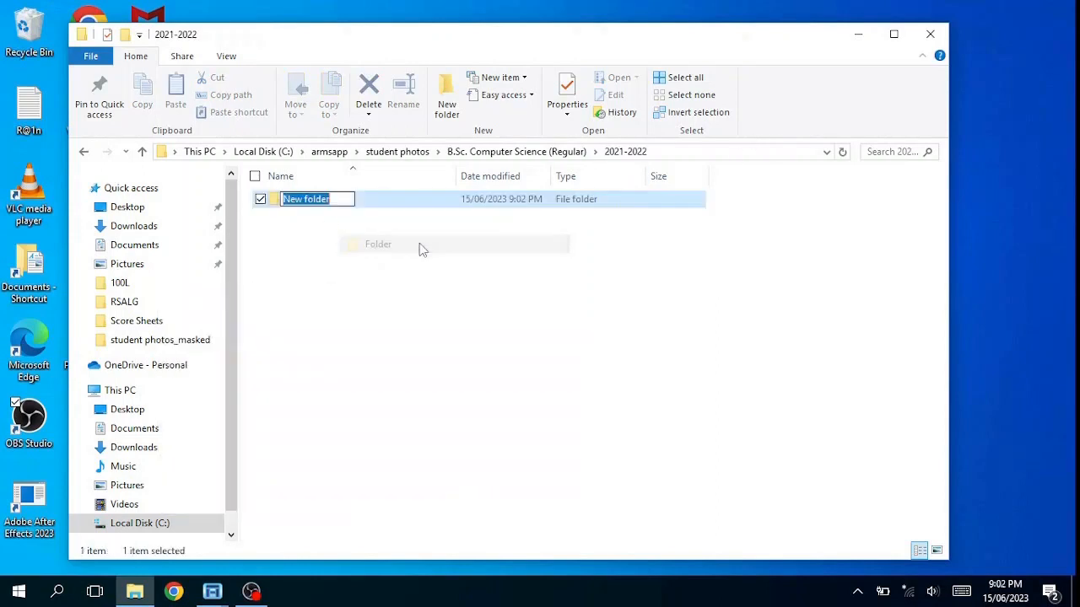
type("100L")
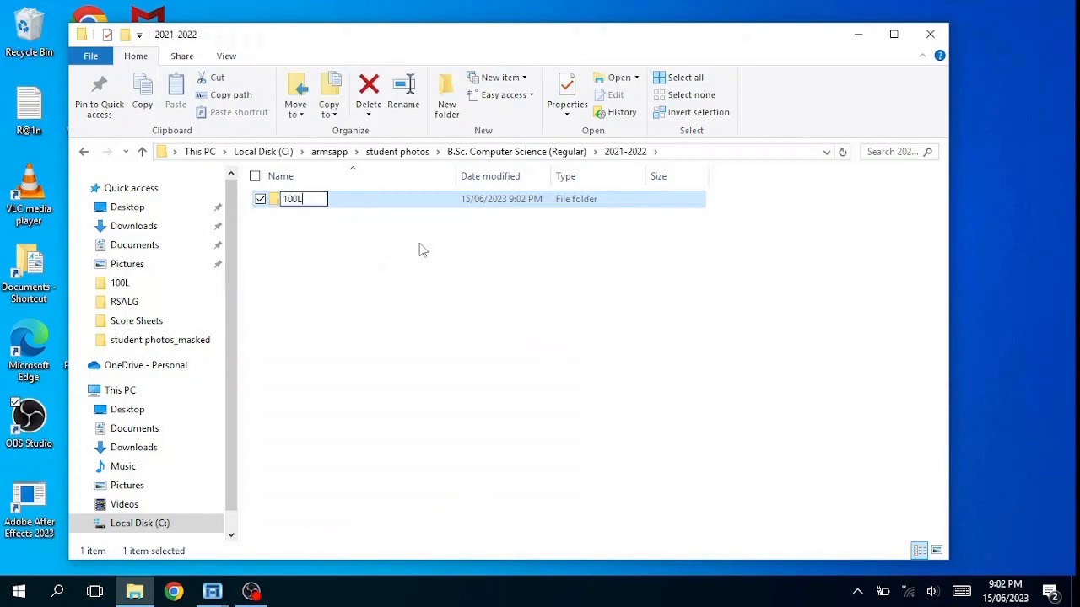
key("Return")
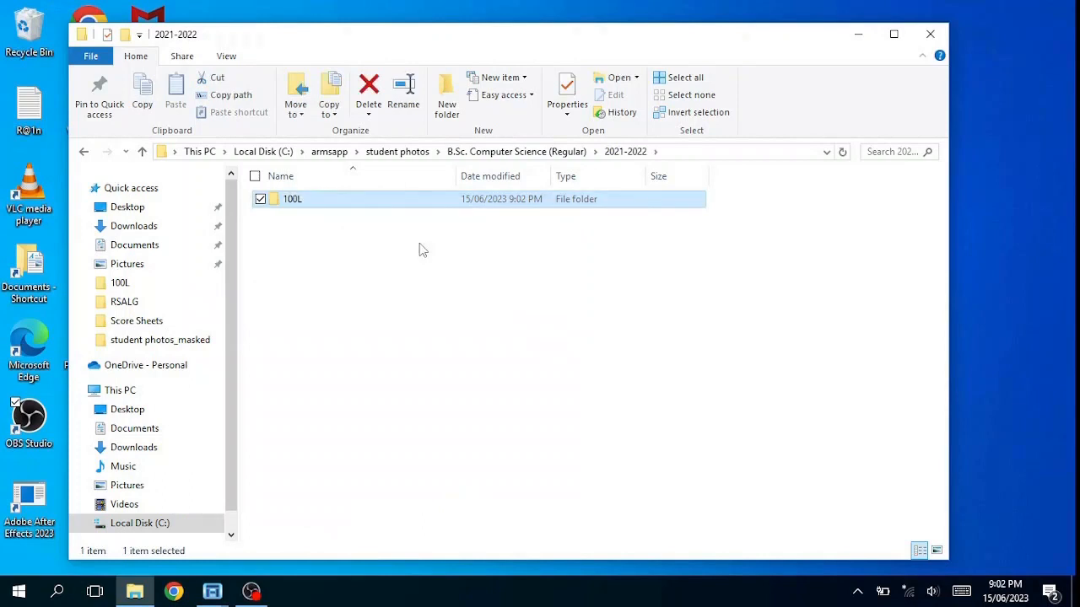
Step: Return to the student photos folder and cut all the JPG photos, leaving out the B.Sc. Computer Science (Regular) folder
left_click(516, 151)
left_click(390, 152)
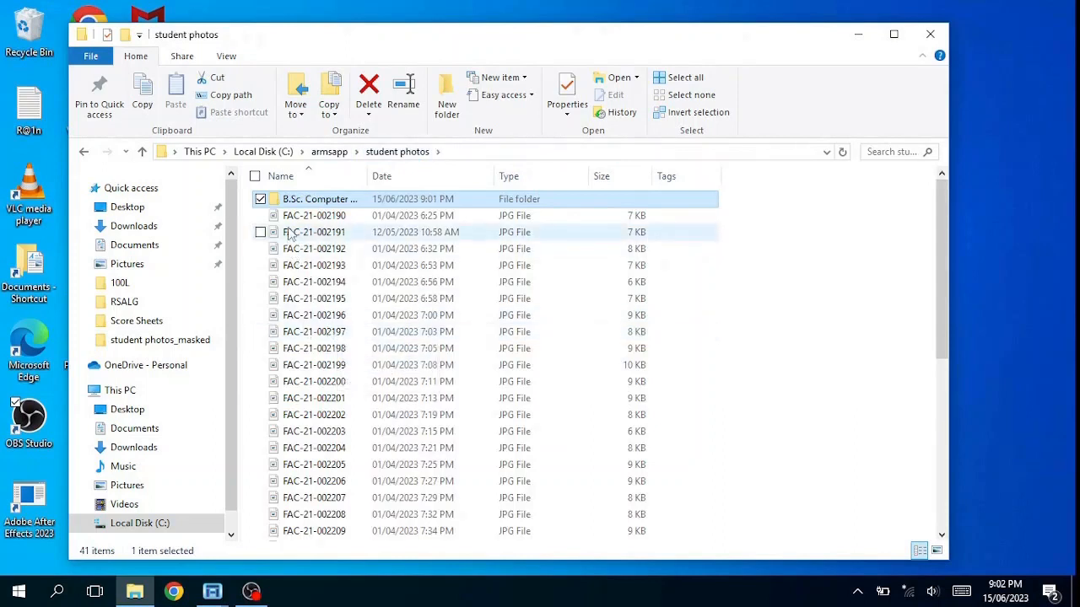
left_click(255, 176)
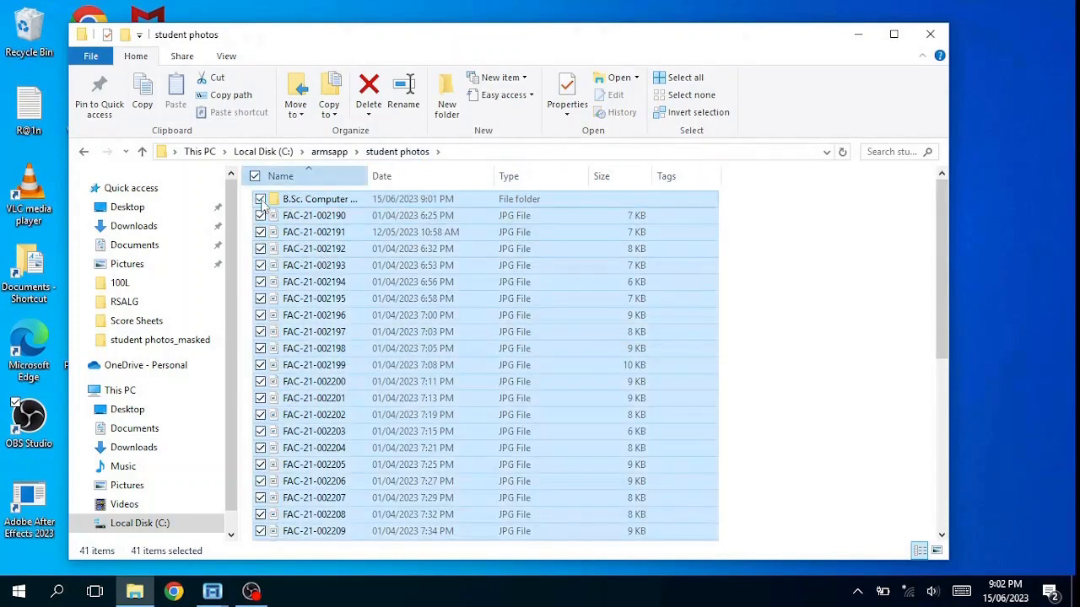
left_click(259, 199)
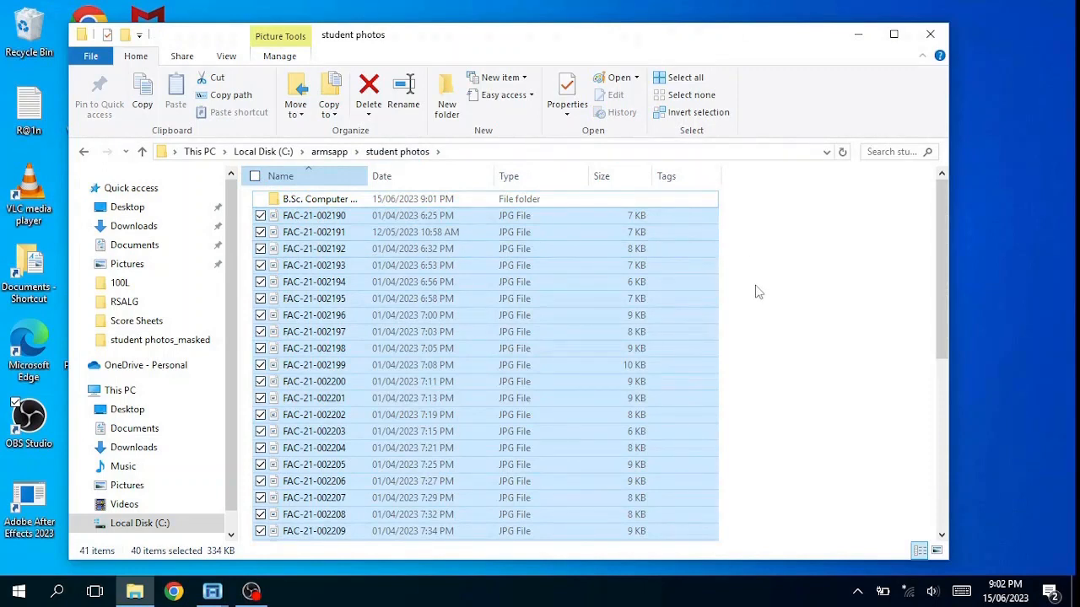
scroll(756, 291, "down", 6)
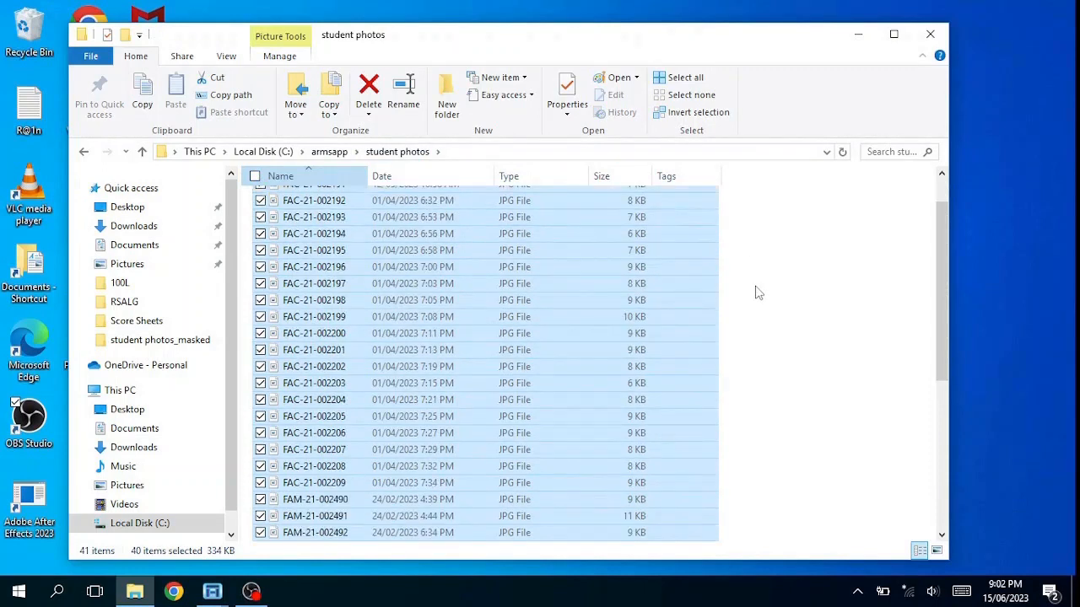
scroll(757, 292, "up", 6)
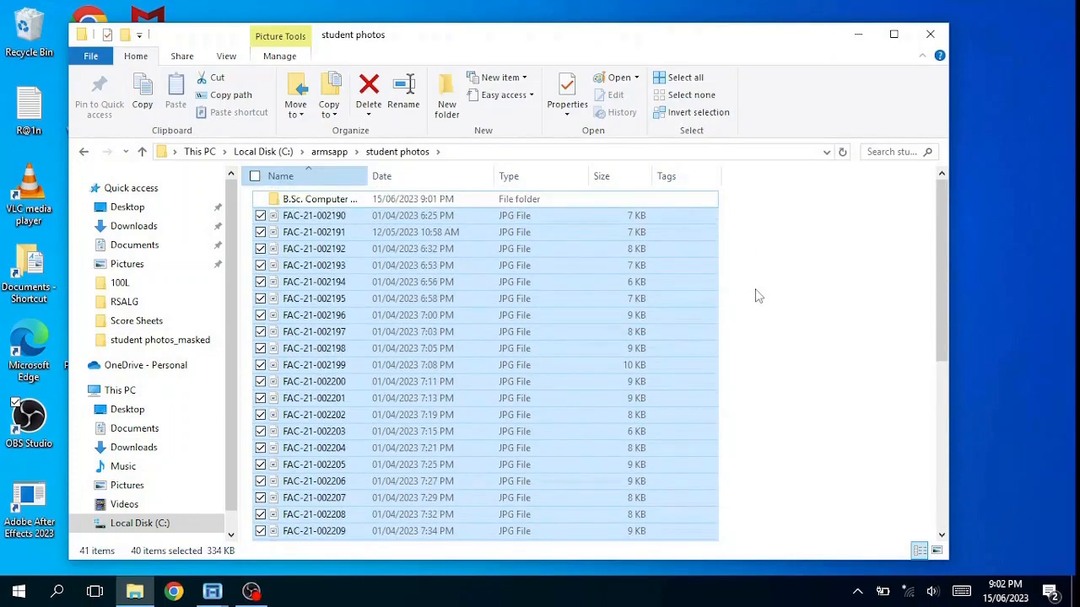
scroll(756, 296, "down", 7)
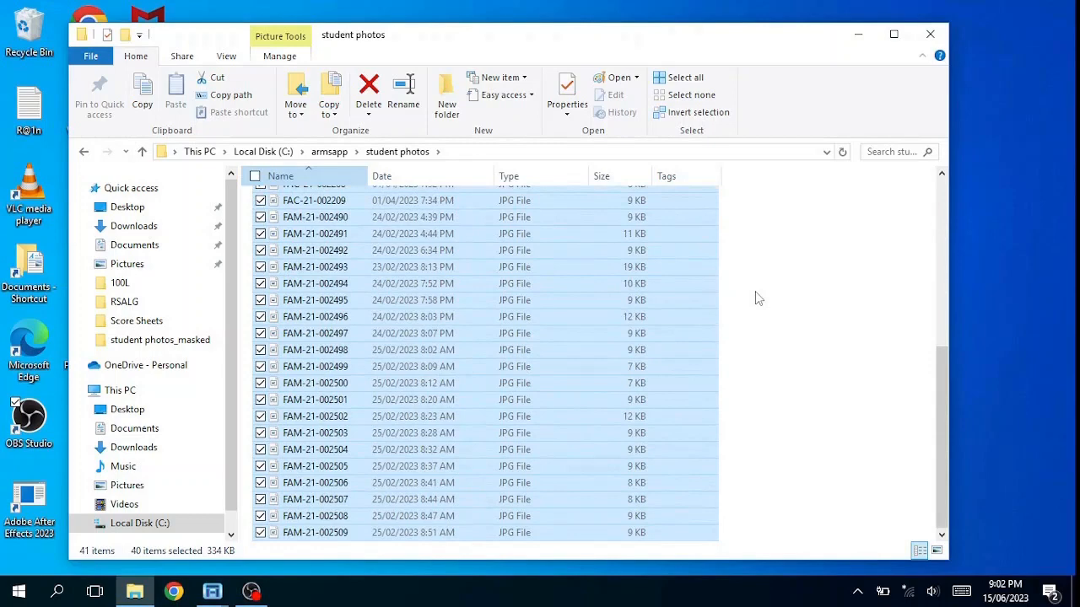
scroll(756, 298, "up", 7)
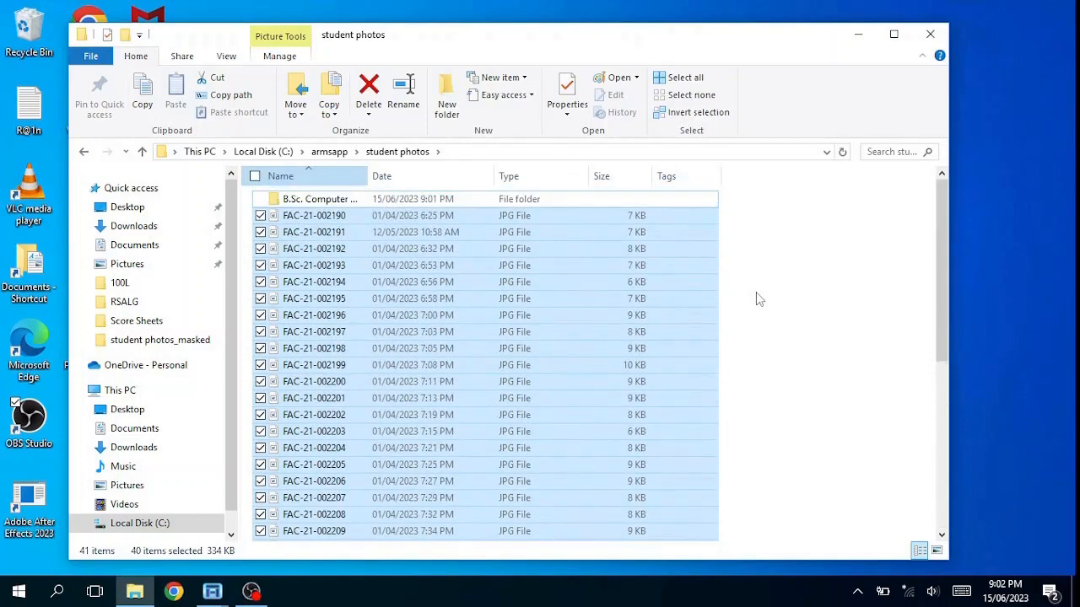
Step: Paste the cut photos into the 100L folder under B.Sc. Computer Science (Regular) and 2021-2022
double_click(362, 199)
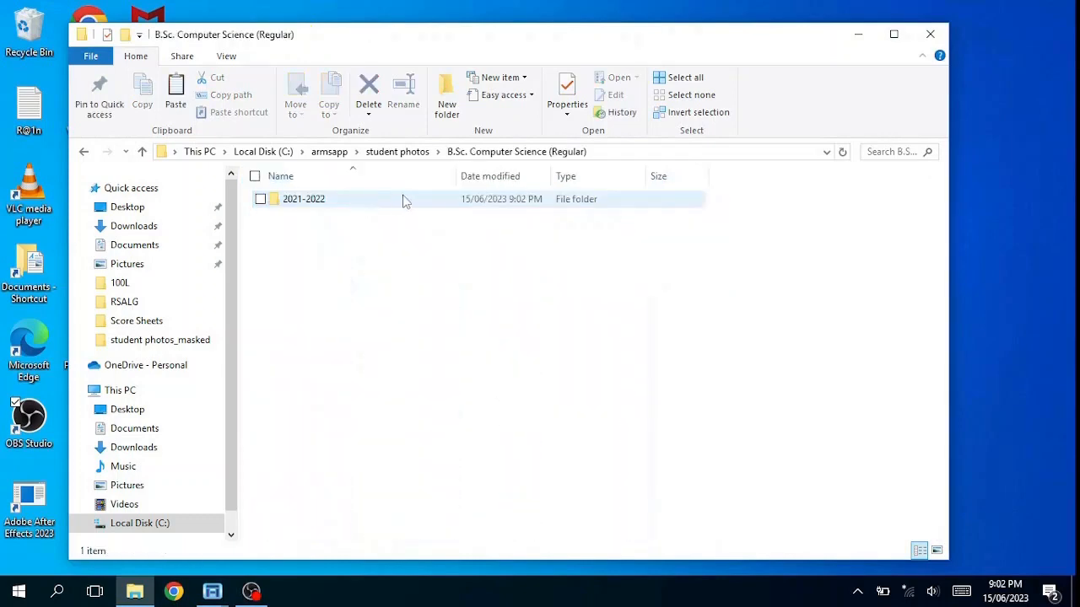
double_click(327, 204)
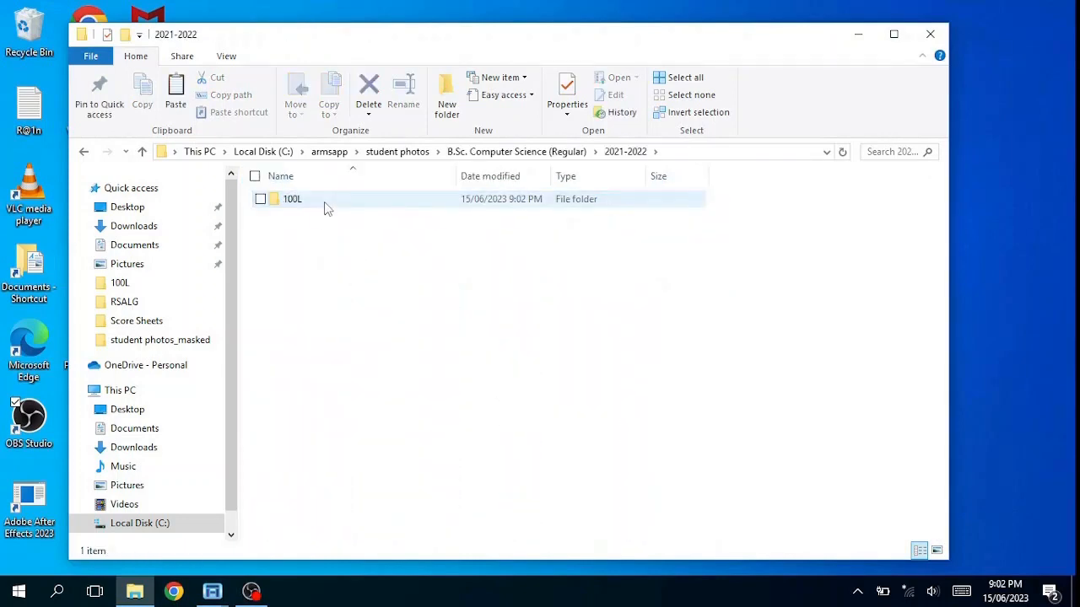
double_click(301, 209)
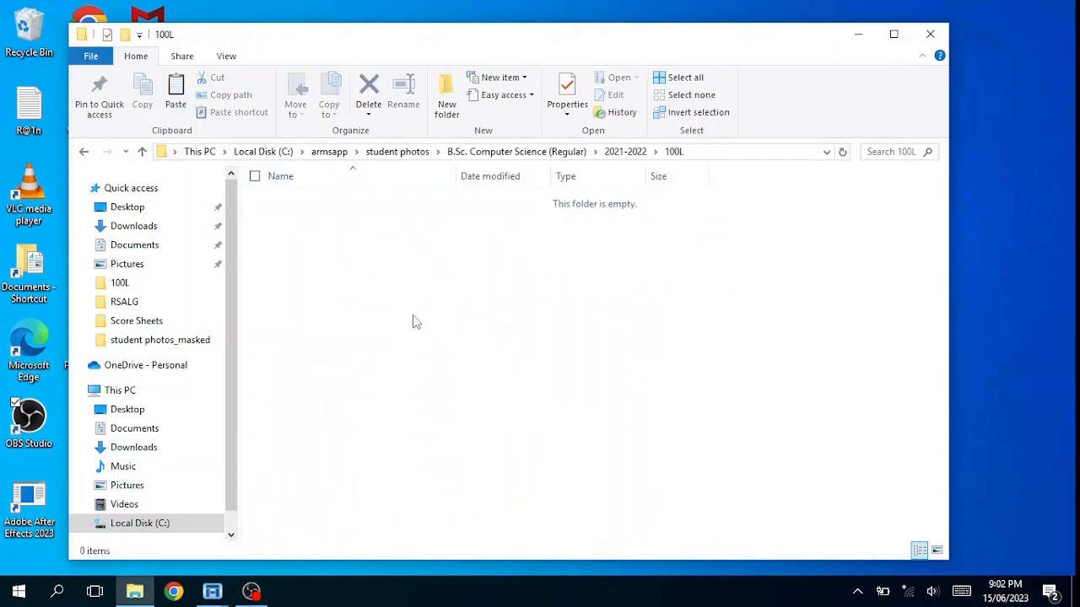
right_click(402, 311)
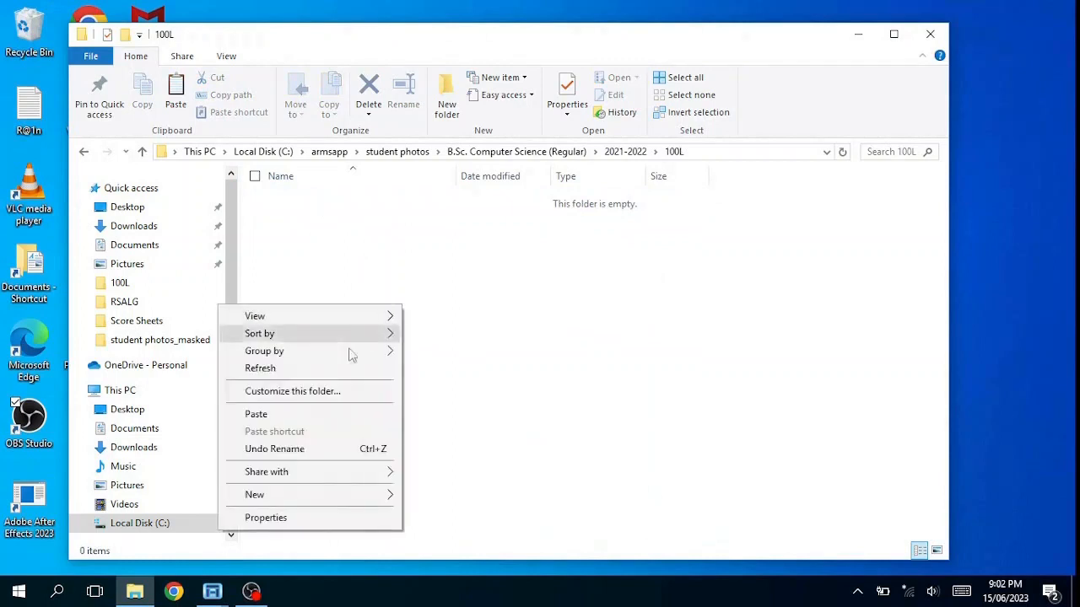
left_click(256, 414)
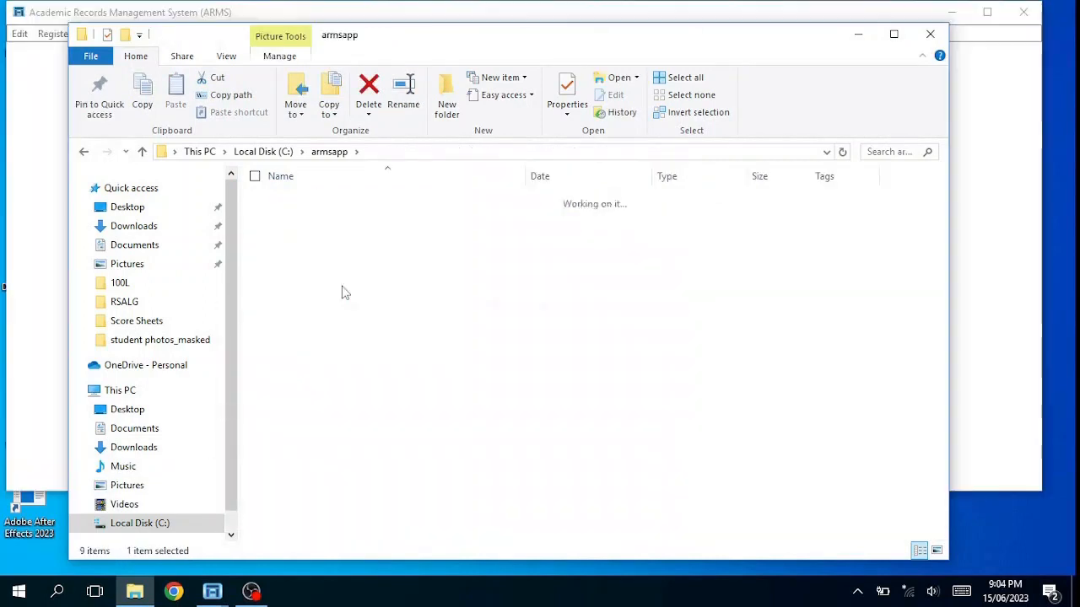
Step: Check the student photos folder and switch to ARMS to view the matric number and programme in the Register New Student form
double_click(342, 292)
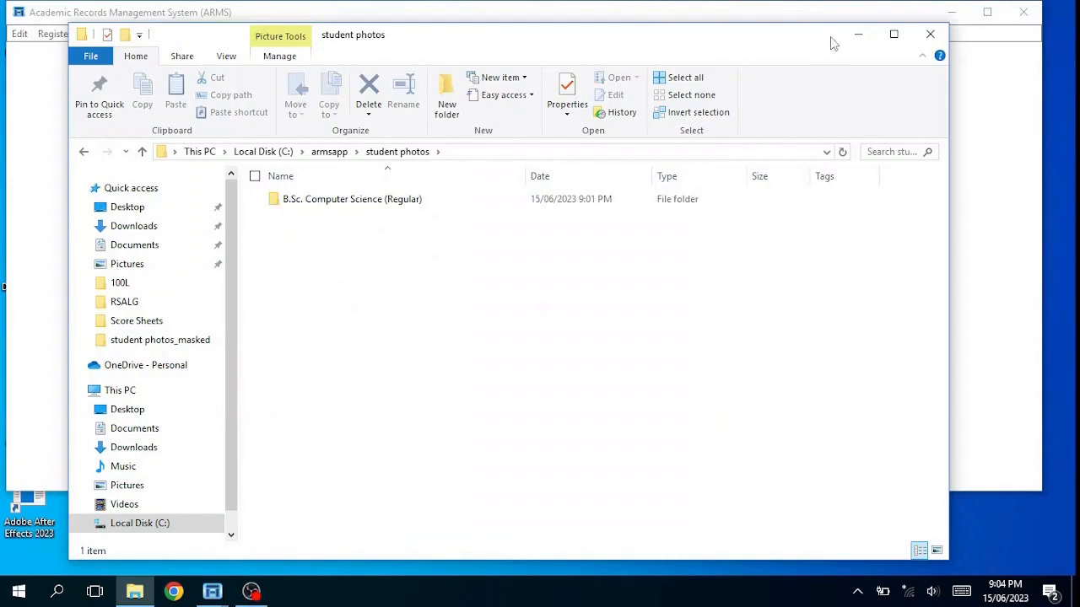
left_click(857, 35)
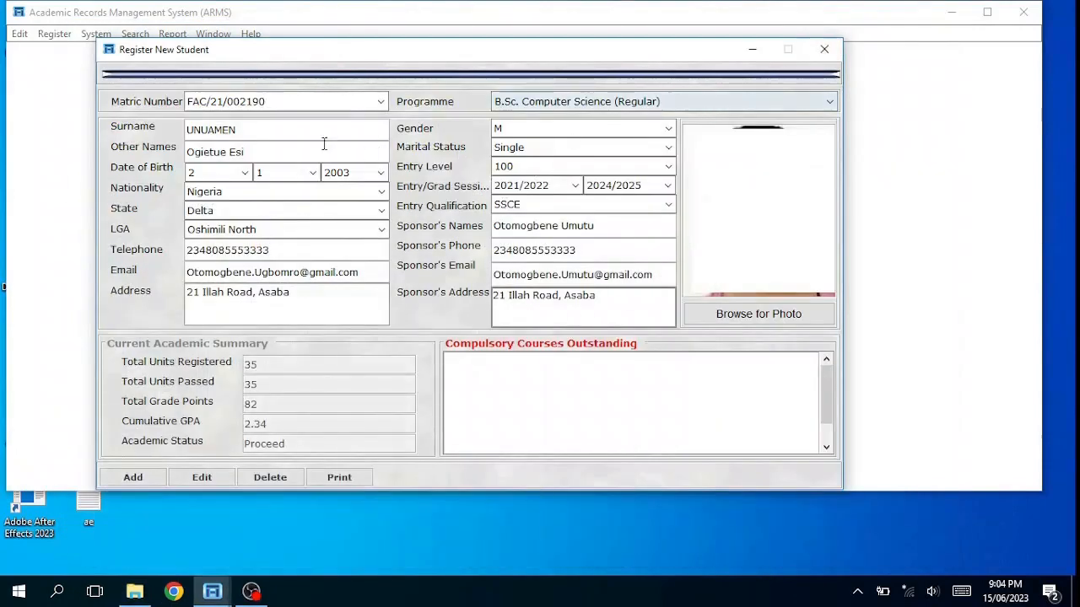
left_click(348, 102)
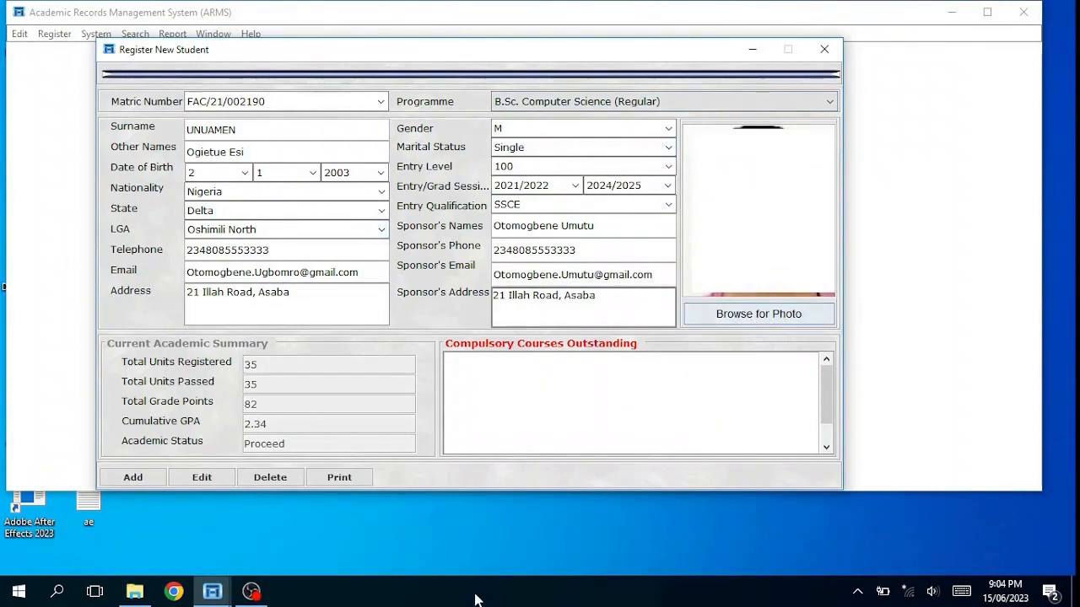
Step: Switch back to File Explorer and open the 2021-2022 folder under B.Sc. Computer Science (Regular) in student photos
left_click(142, 593)
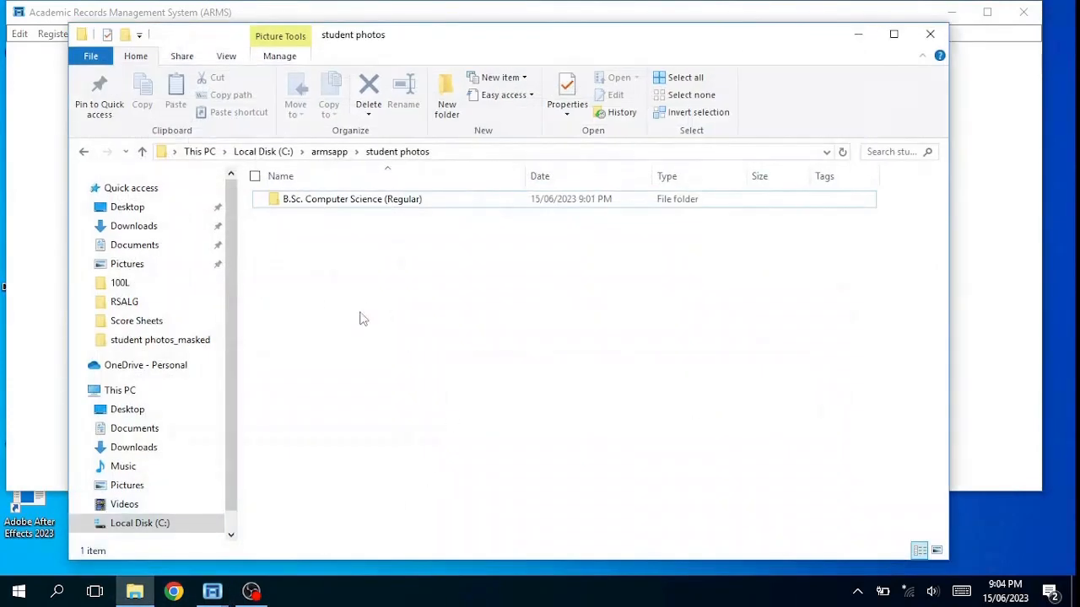
left_click(373, 202)
double_click(374, 203)
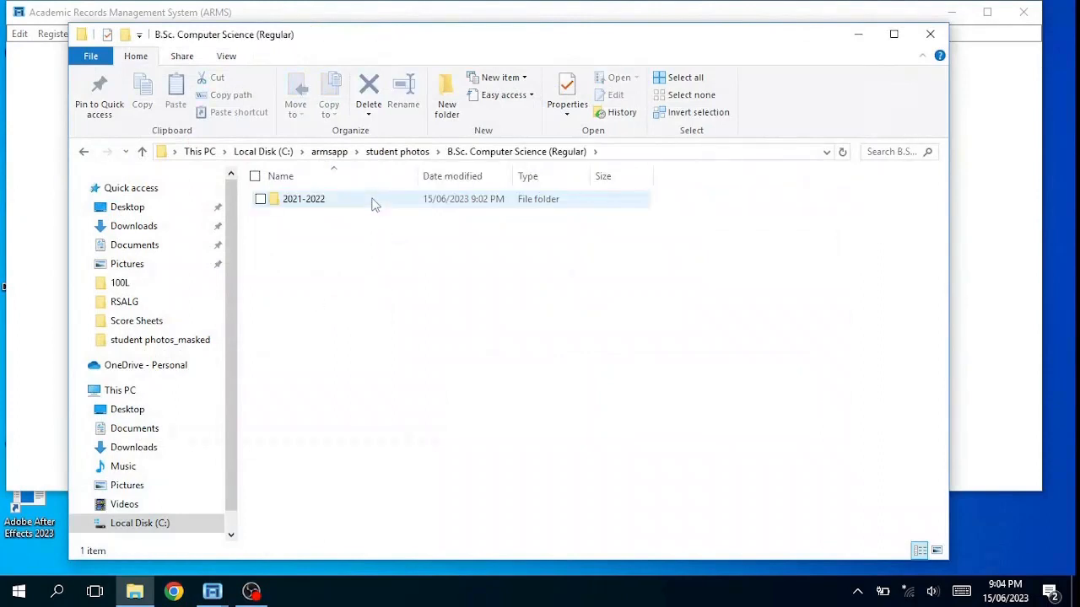
double_click(330, 205)
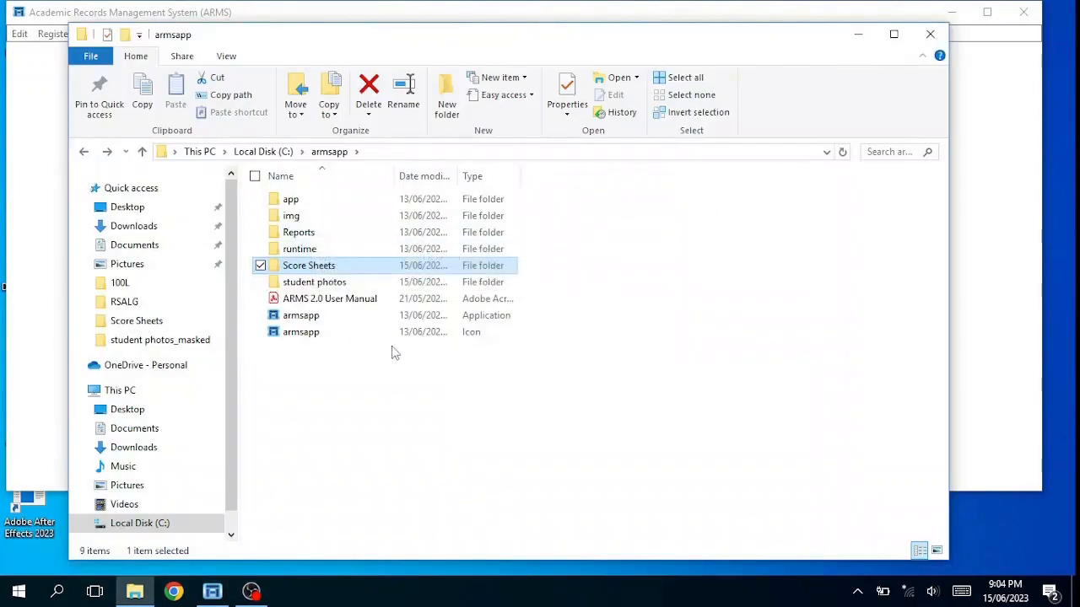
Step: Check the contents of the student photos and Score Sheets folders and return to the armsapp folder
left_click(325, 285)
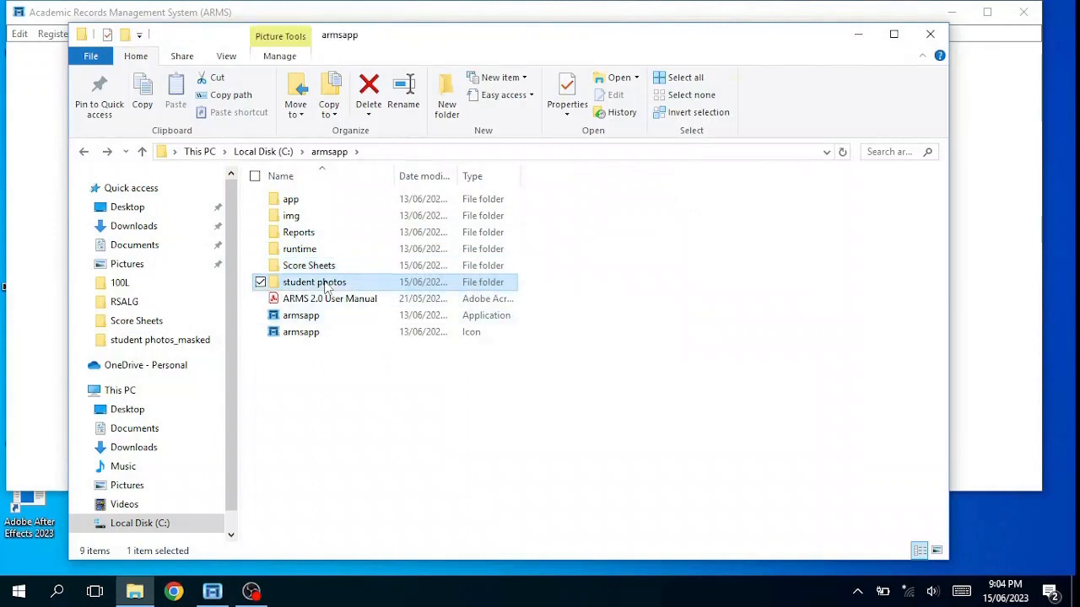
double_click(325, 285)
left_click(84, 152)
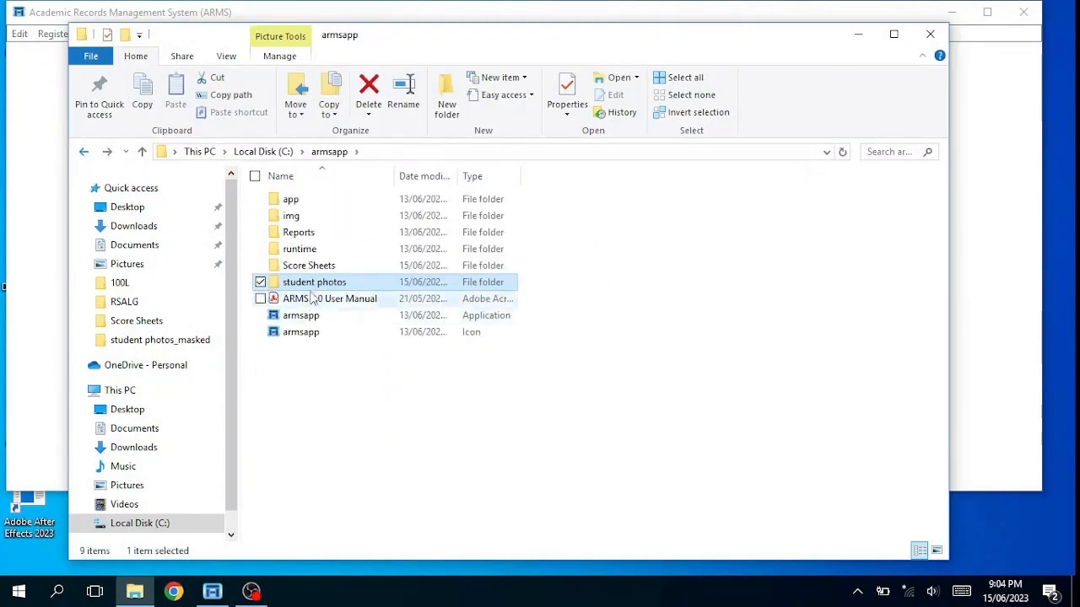
double_click(318, 266)
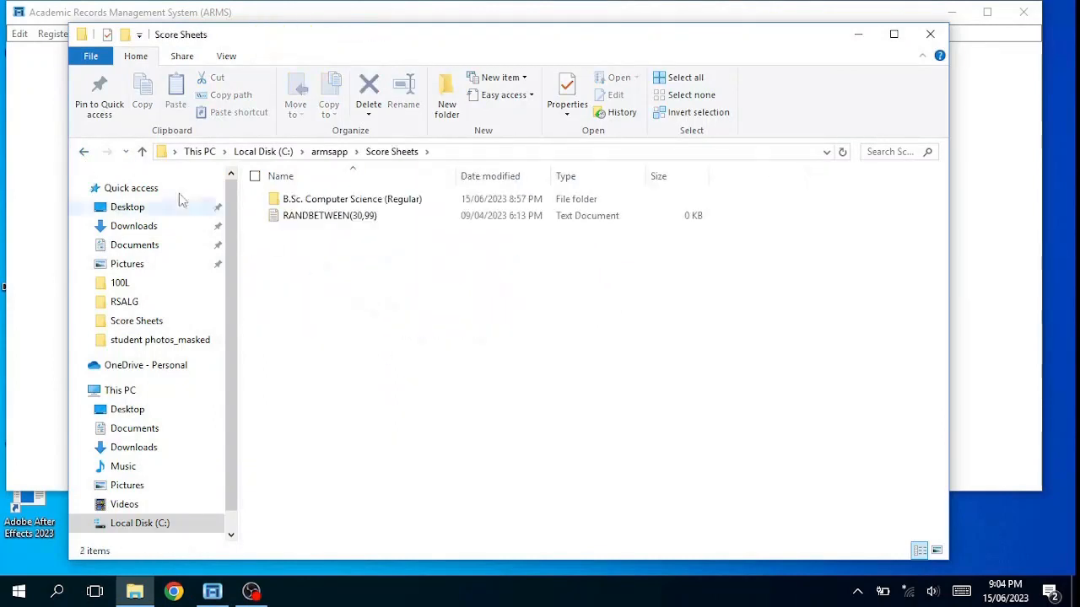
left_click(83, 152)
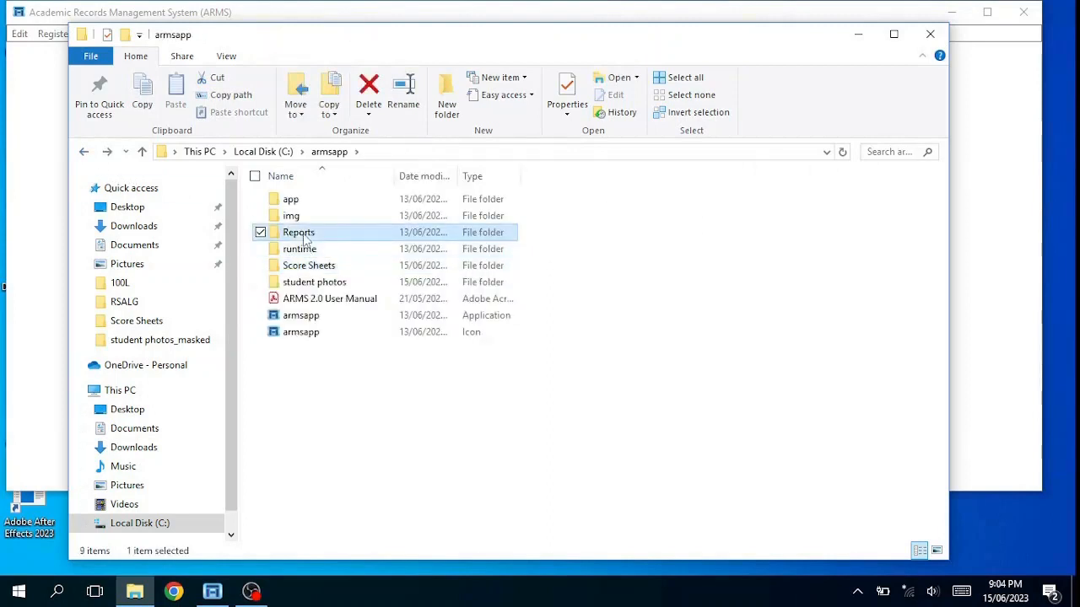
Step: Copy the B.Sc. Computer Science (Regular) folder from the RSALG folder inside Reports
double_click(300, 233)
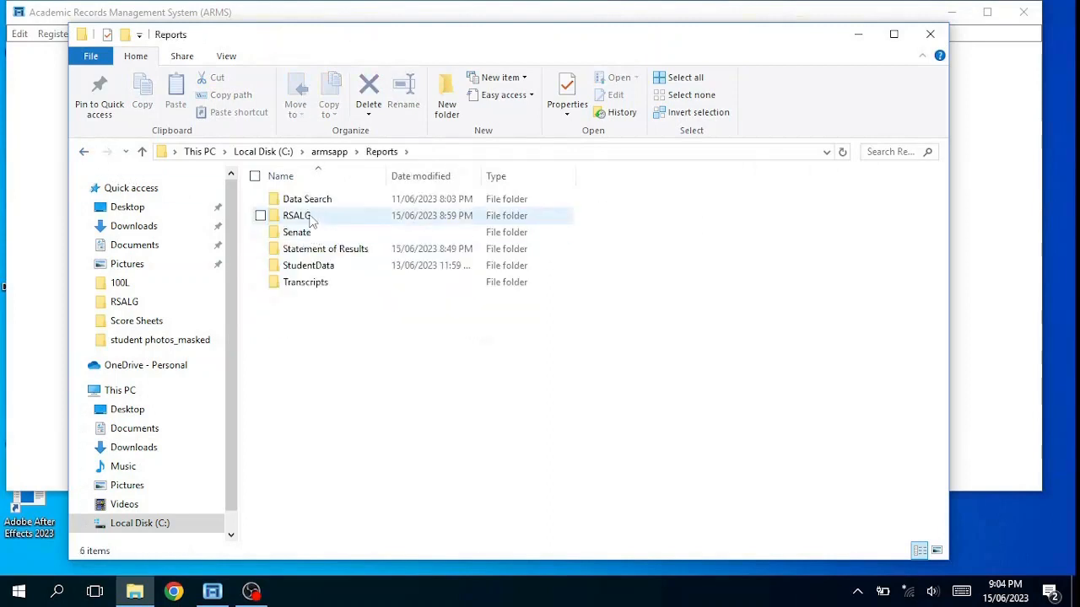
double_click(309, 218)
right_click(381, 226)
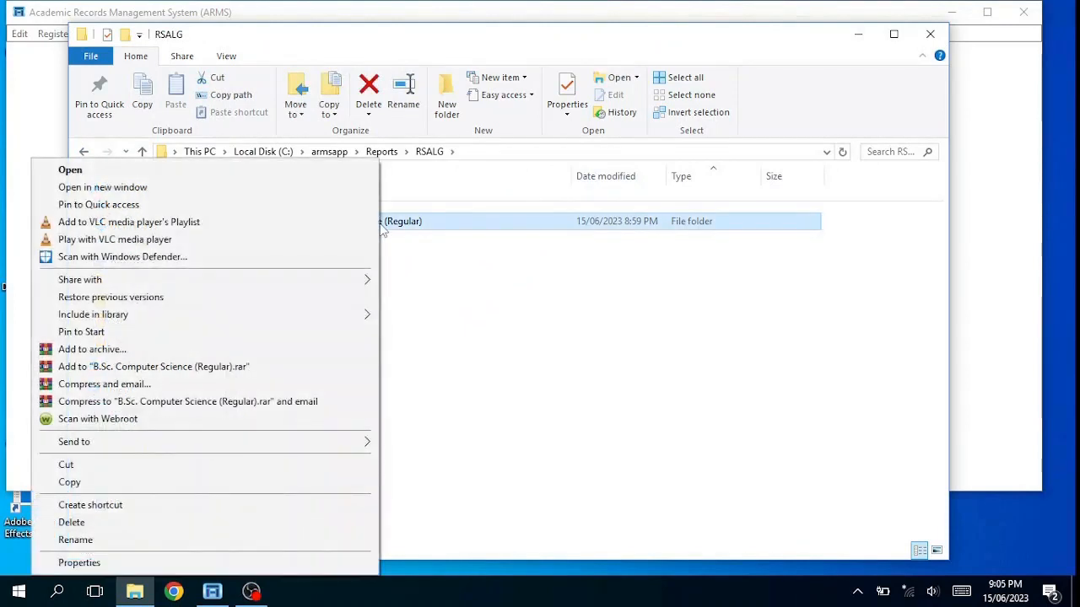
left_click(646, 359)
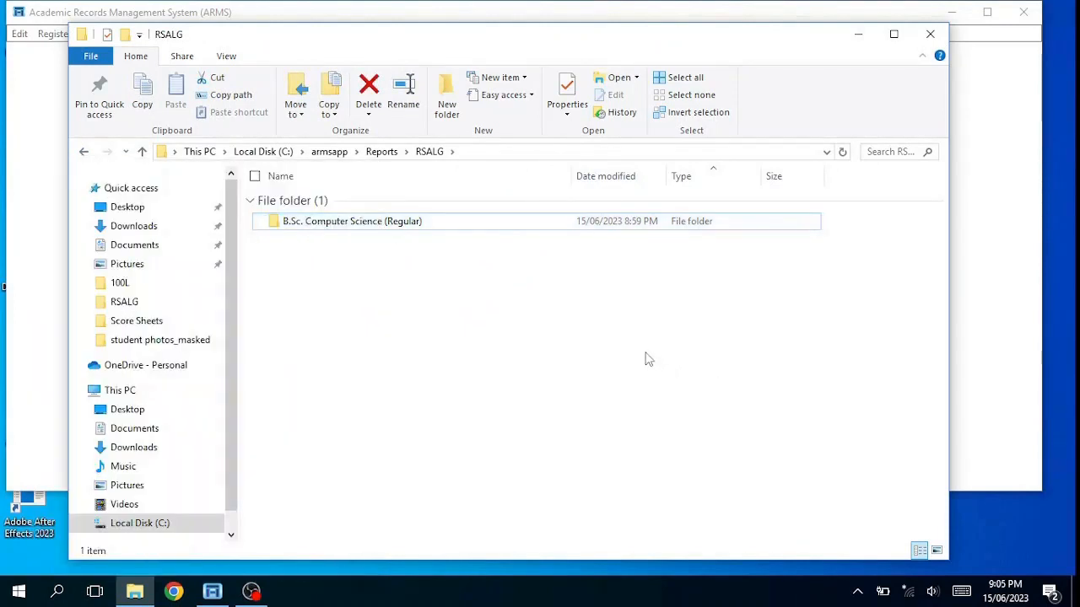
right_click(364, 230)
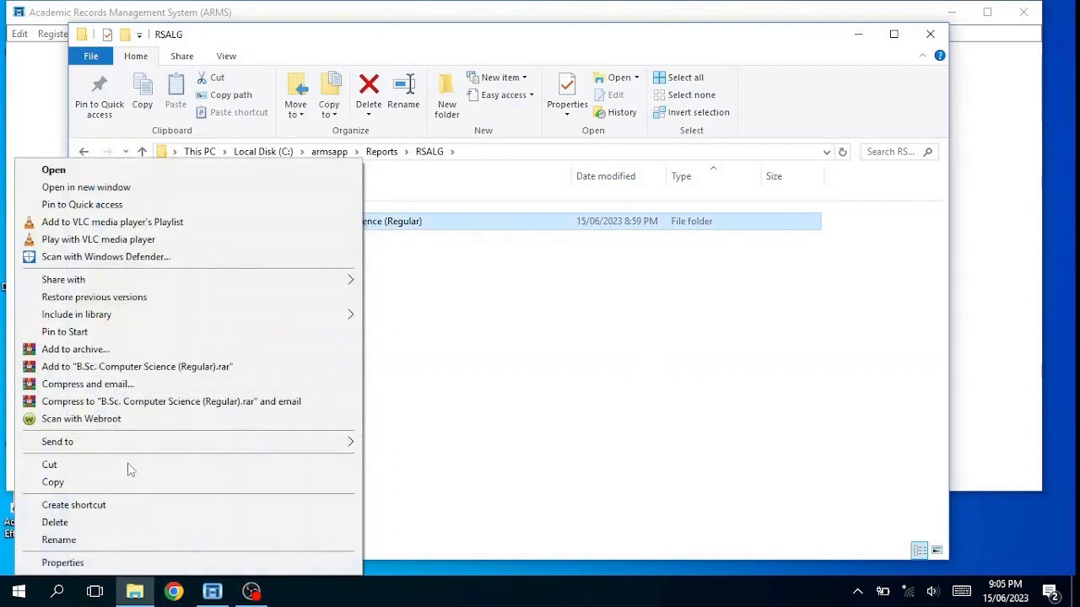
left_click(79, 542)
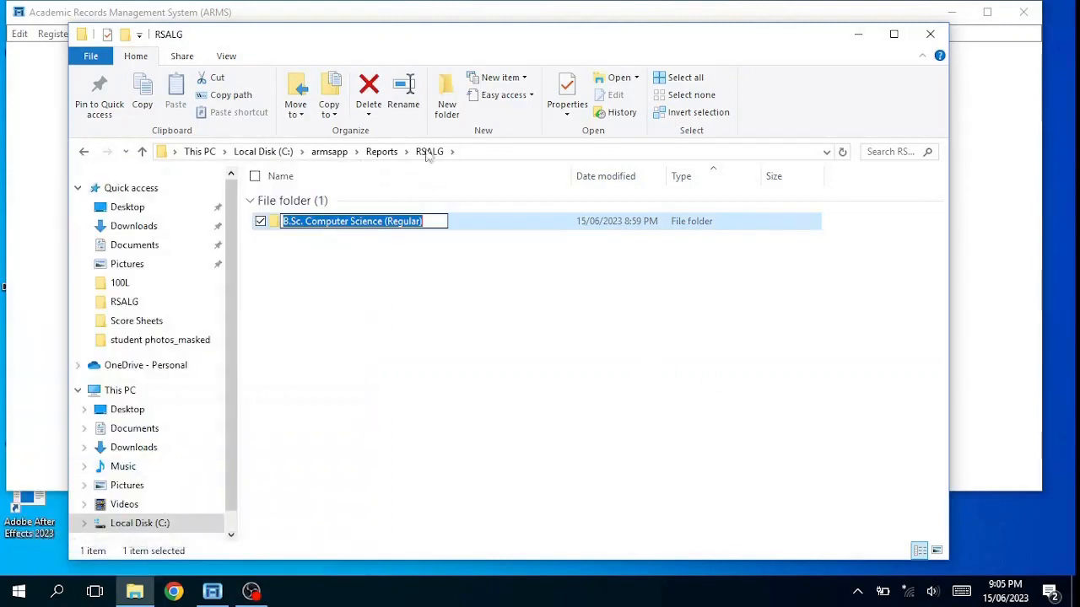
key("Escape")
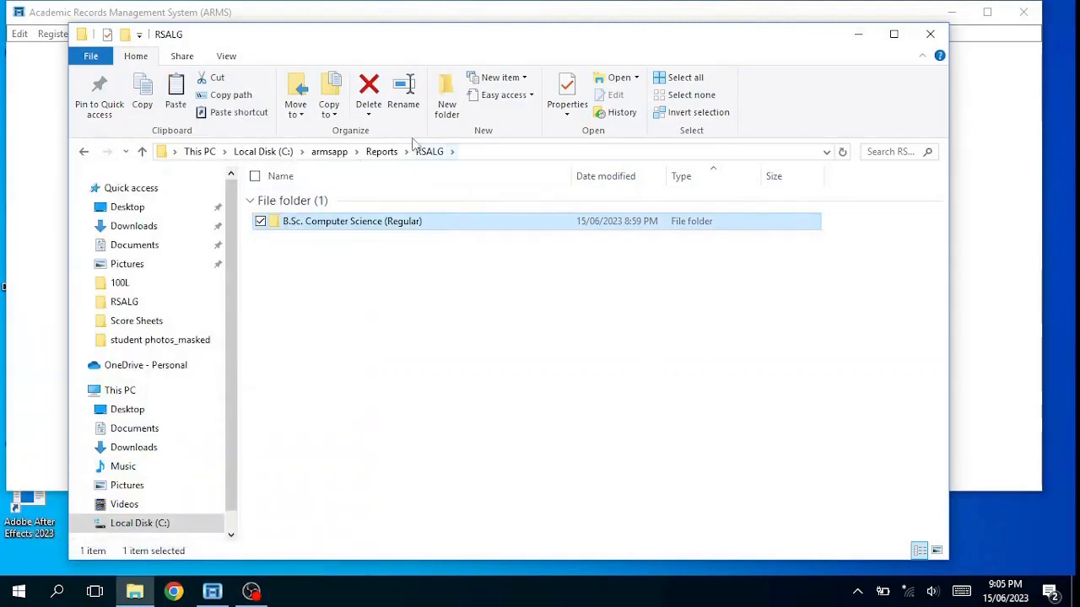
Step: Paste the copied B.Sc. Computer Science (Regular) folder into the Senate folder under Reports
left_click(382, 152)
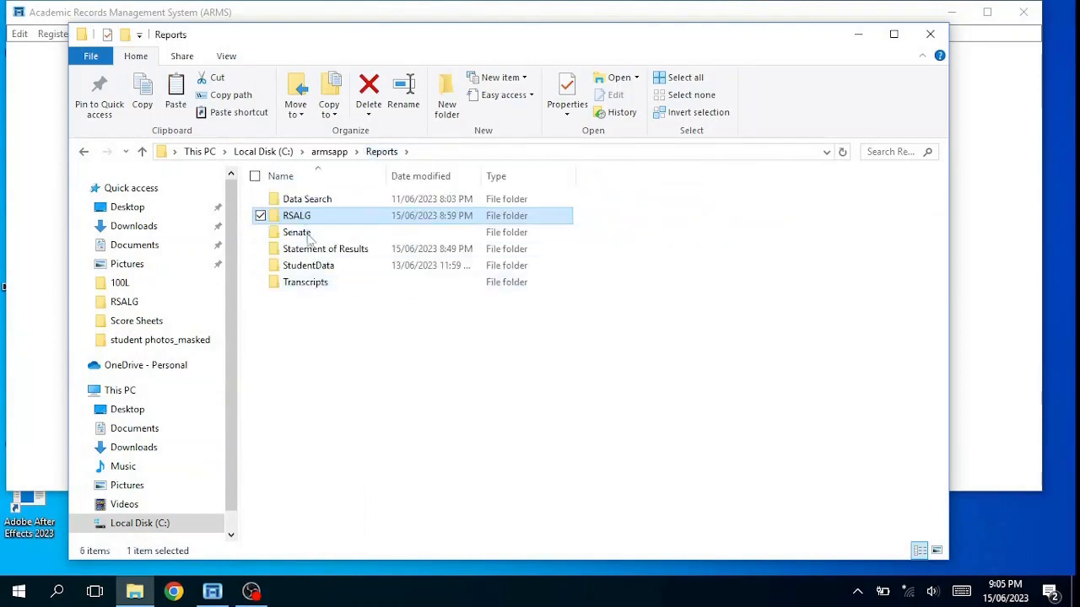
double_click(338, 233)
right_click(403, 267)
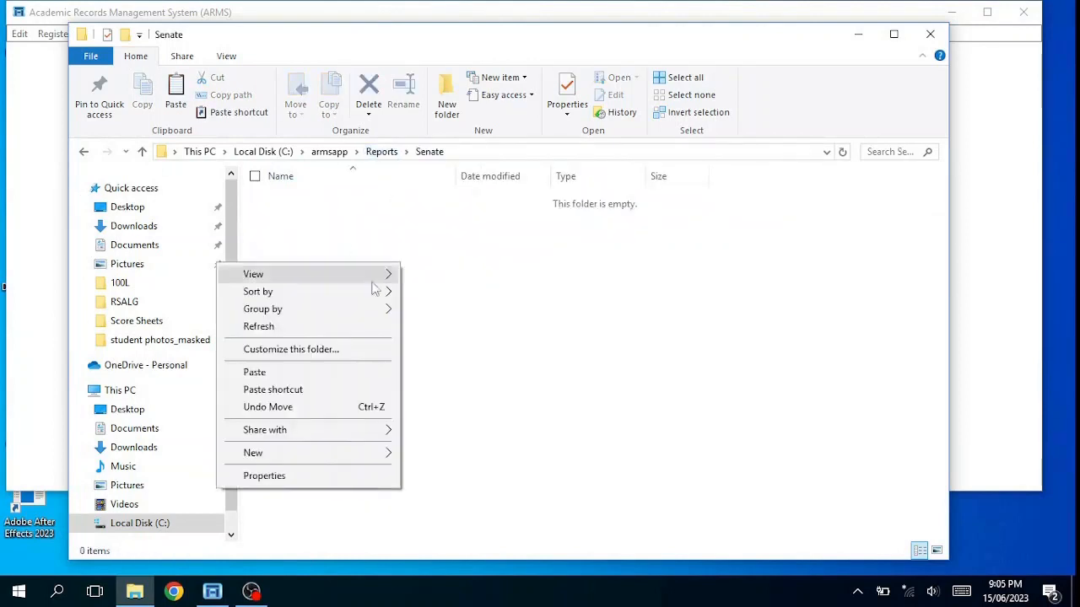
left_click(286, 372)
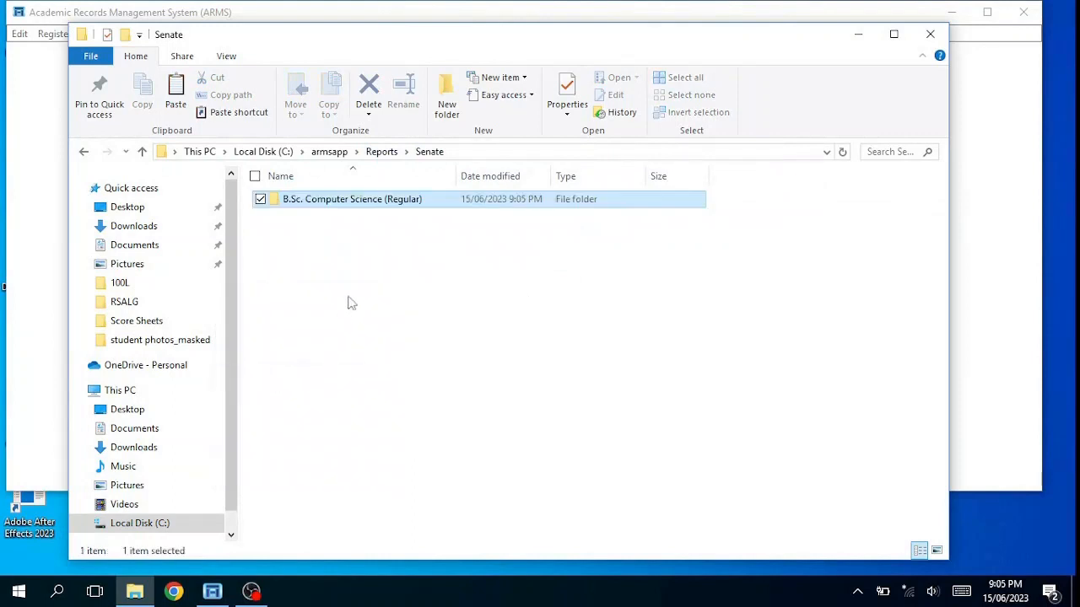
Step: Duplicate the 2021-2022 folder under Senate's B.Sc. Computer Science (Regular) and rename the copy 2024-2025
double_click(373, 201)
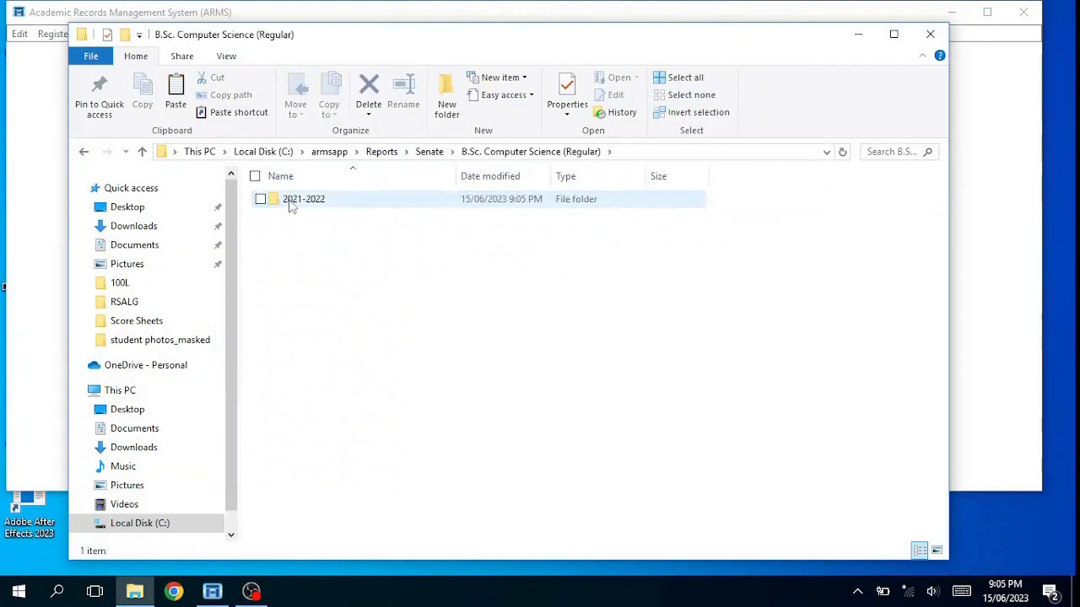
left_click(339, 205)
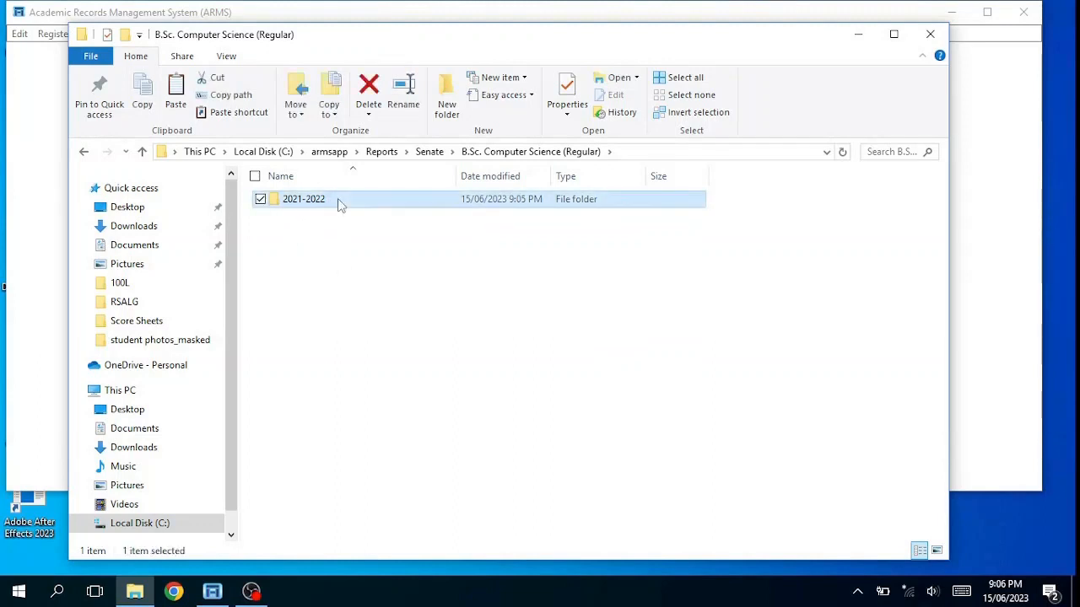
left_click(329, 271)
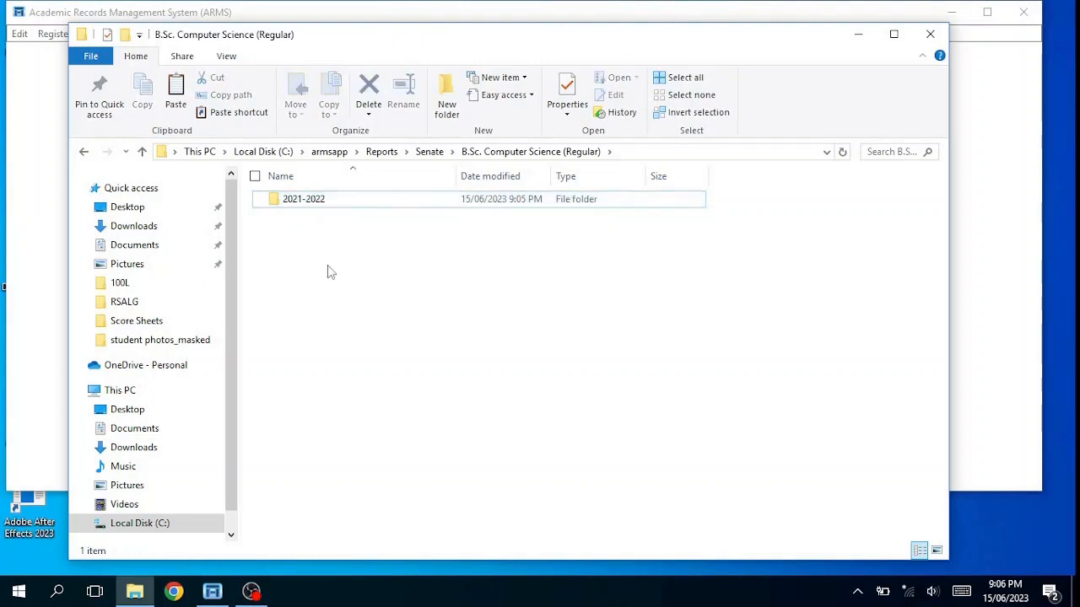
key("ctrl+v")
key("F2")
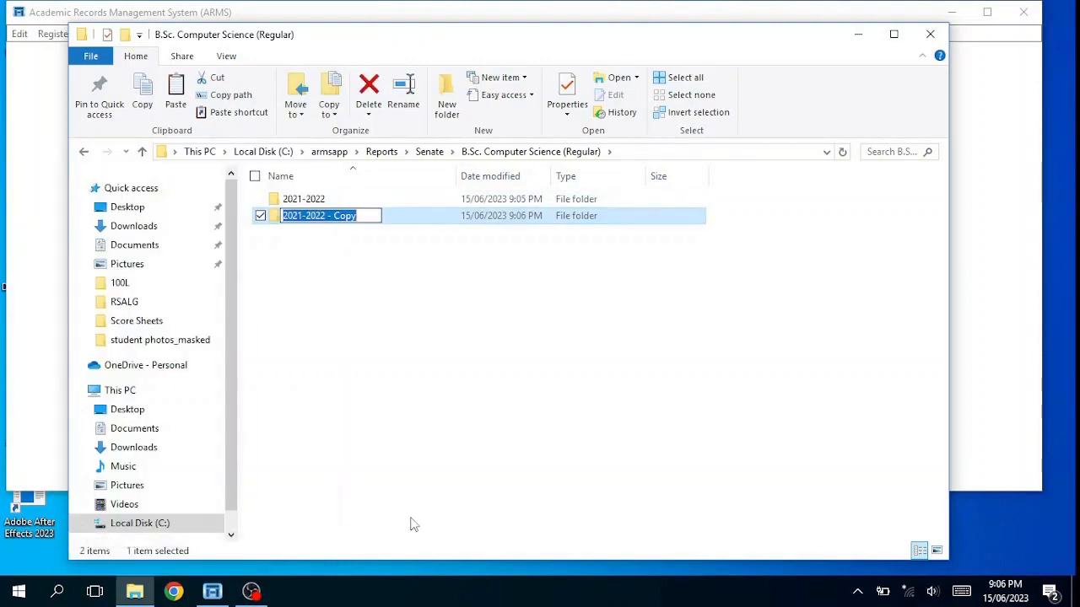
key("Right")
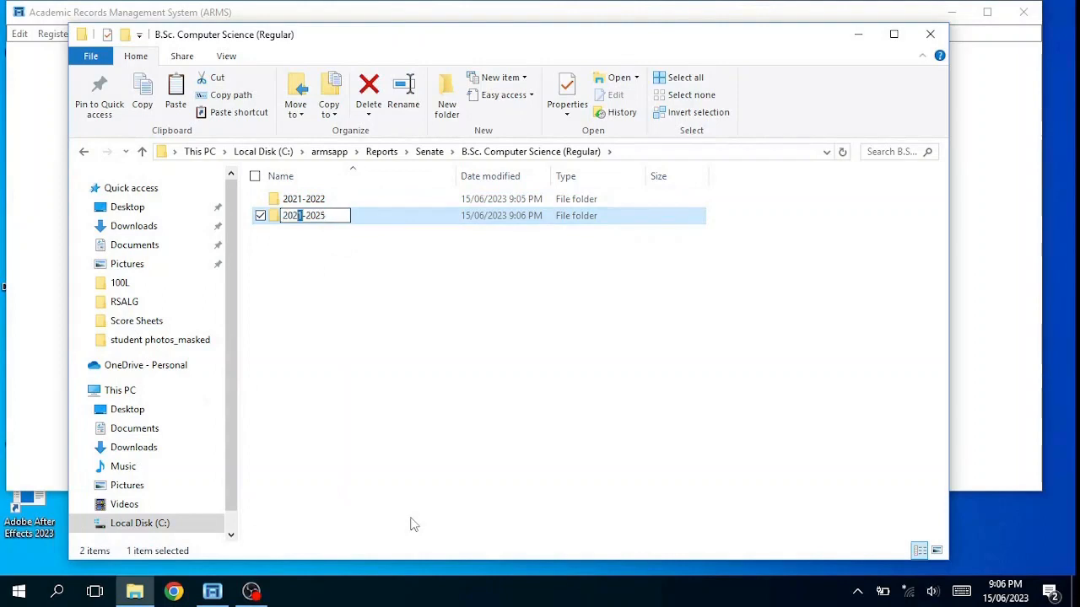
type("24")
key("Return")
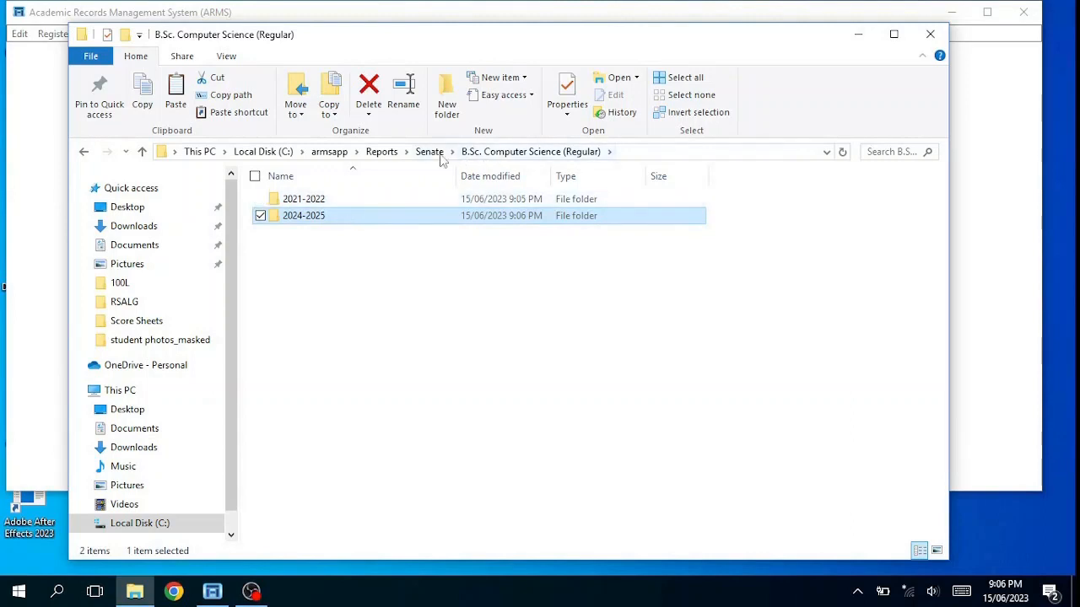
Step: Rename the original 2021-2022 folder under Senate's B.Sc. Computer Science (Regular) as 2023-2024
right_click(321, 199)
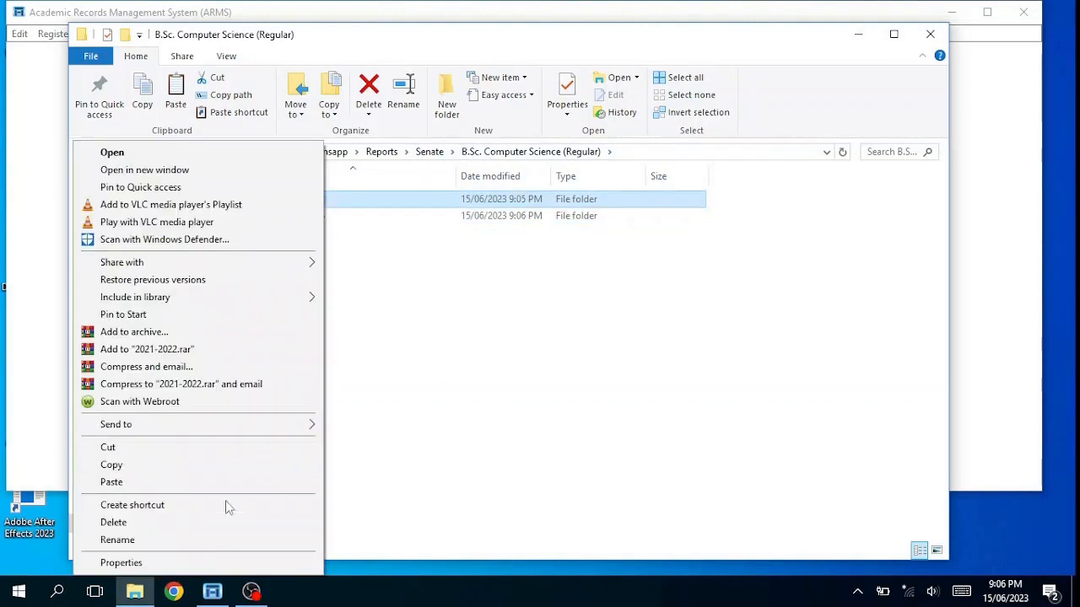
left_click(117, 541)
key("End")
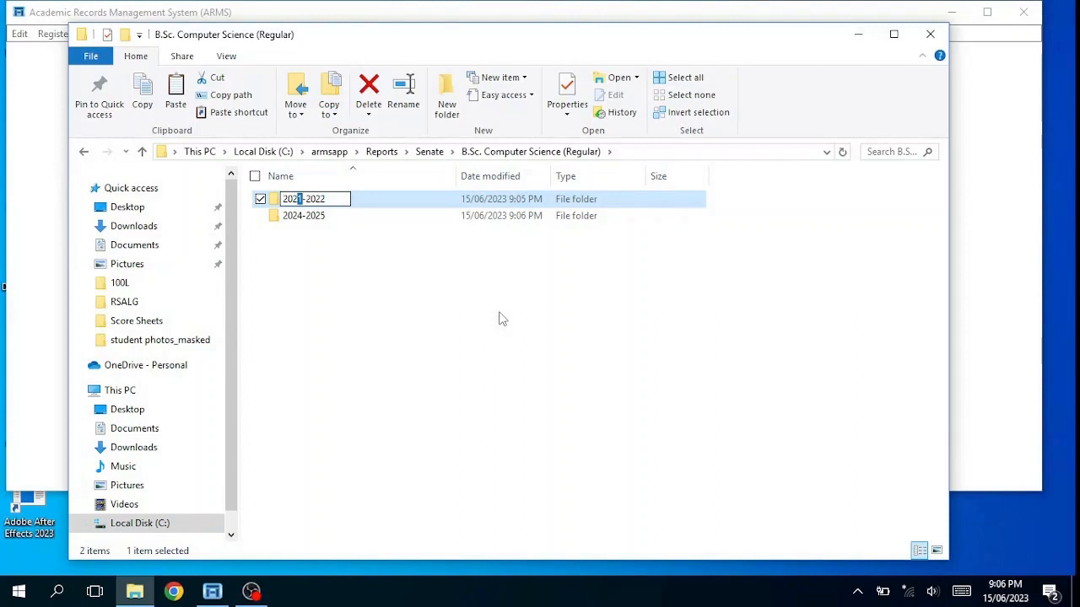
type("3")
key("Right")
key("Right")
key("Right")
key("Return")
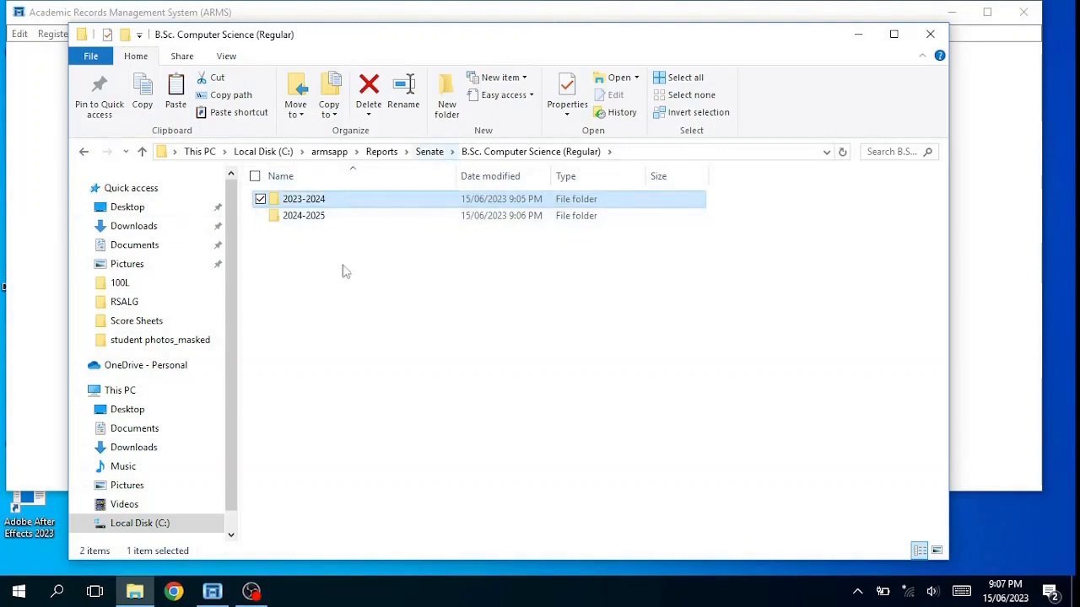
Step: Copy the B.Sc. Computer Science (Regular) folder from Senate into the Statement of Results folder
left_click(431, 152)
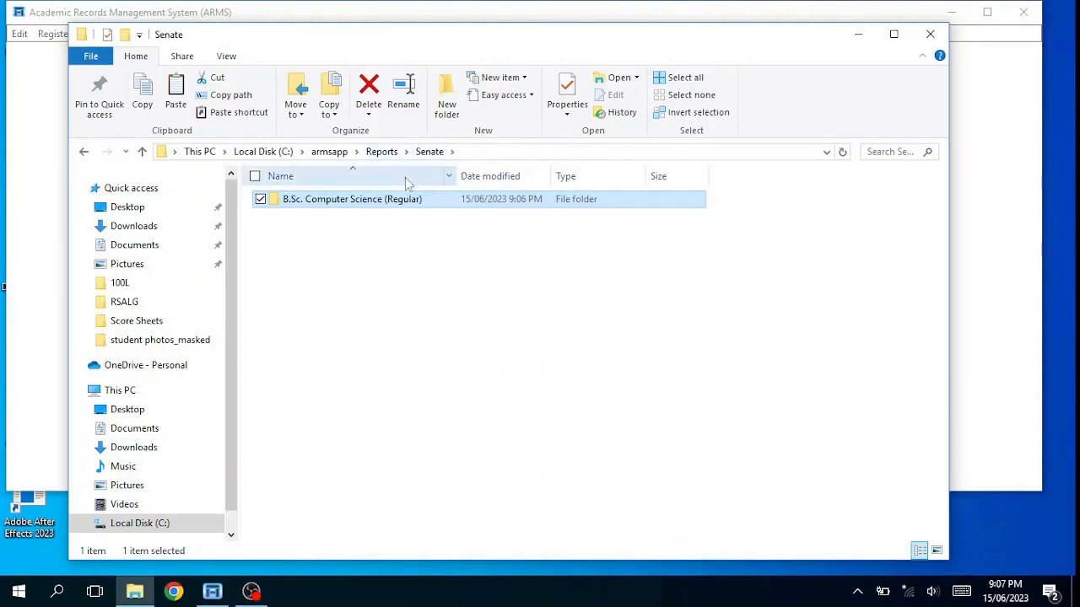
left_click(381, 152)
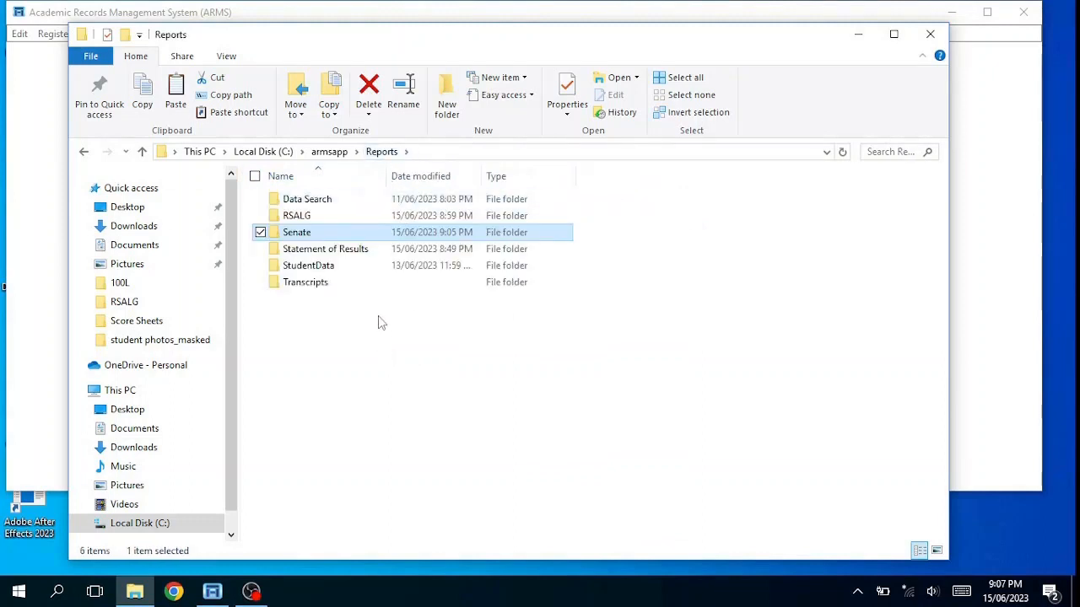
double_click(344, 254)
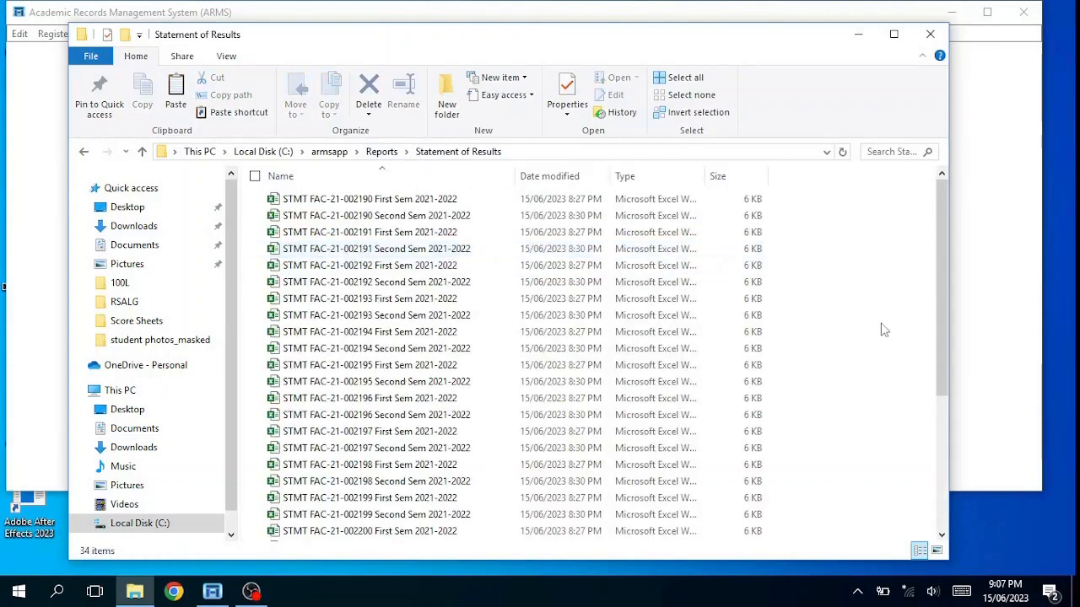
scroll(878, 331, "down", 5)
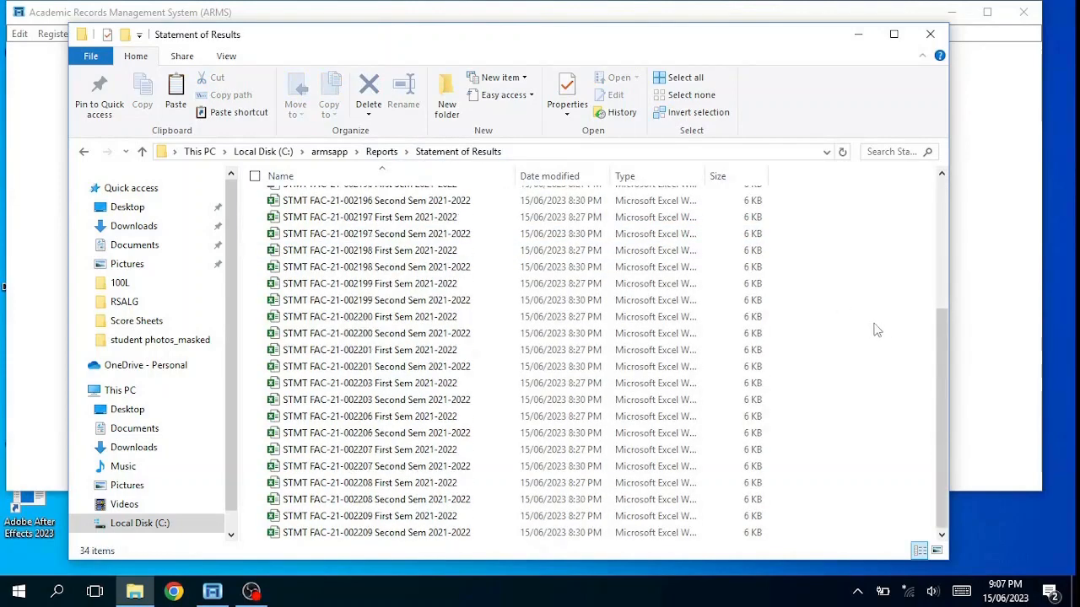
scroll(877, 331, "up", 4)
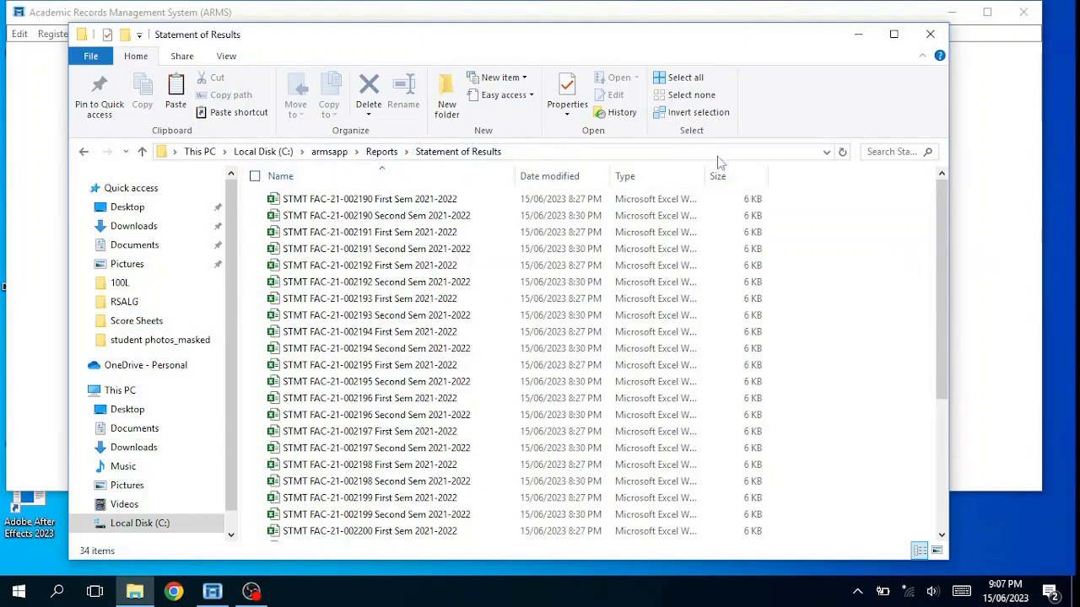
right_click(875, 248)
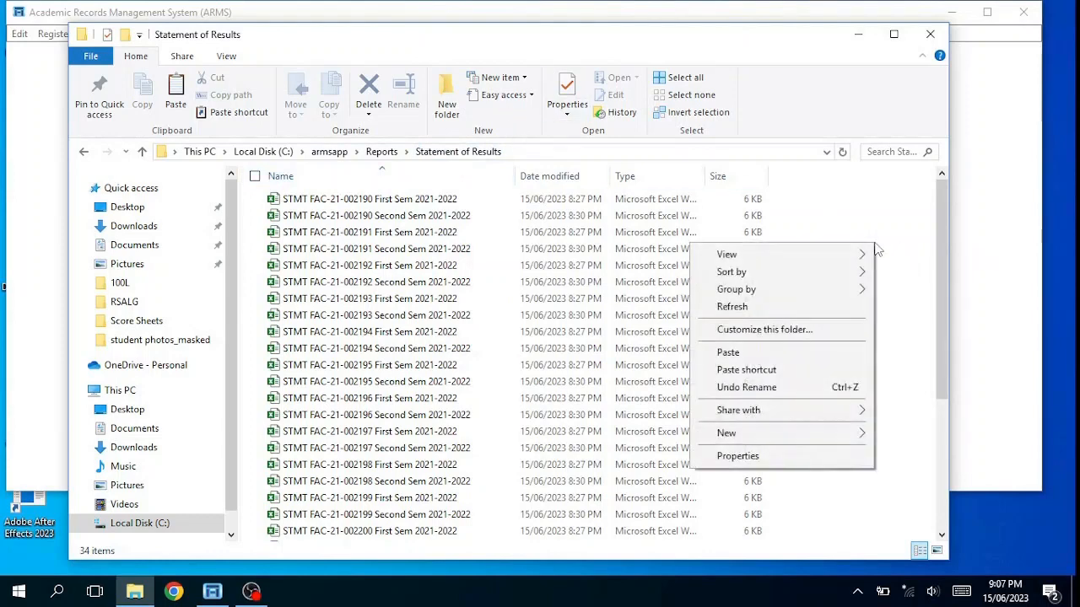
left_click(770, 351)
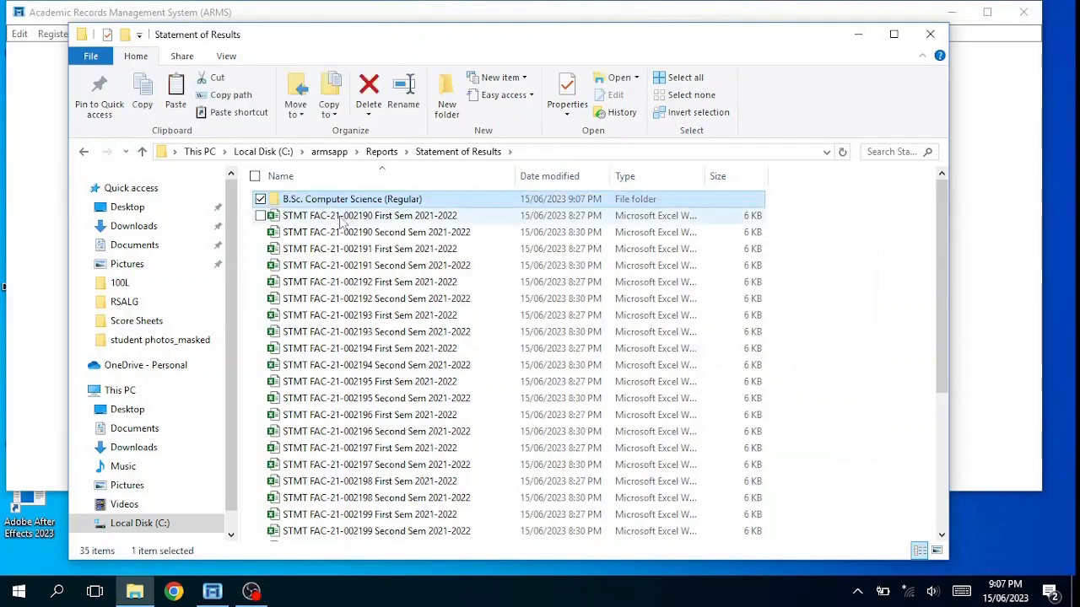
Step: Empty the 100L folder under 2023-2024 in Statement of Results' B.Sc. Computer Science (Regular) and return to the session folders
double_click(393, 201)
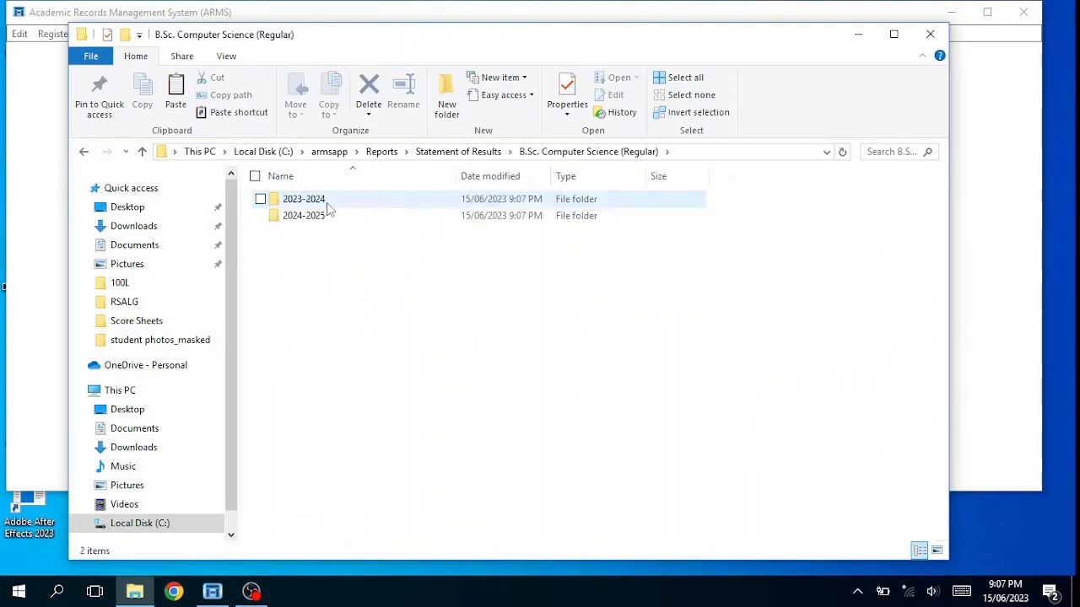
double_click(326, 202)
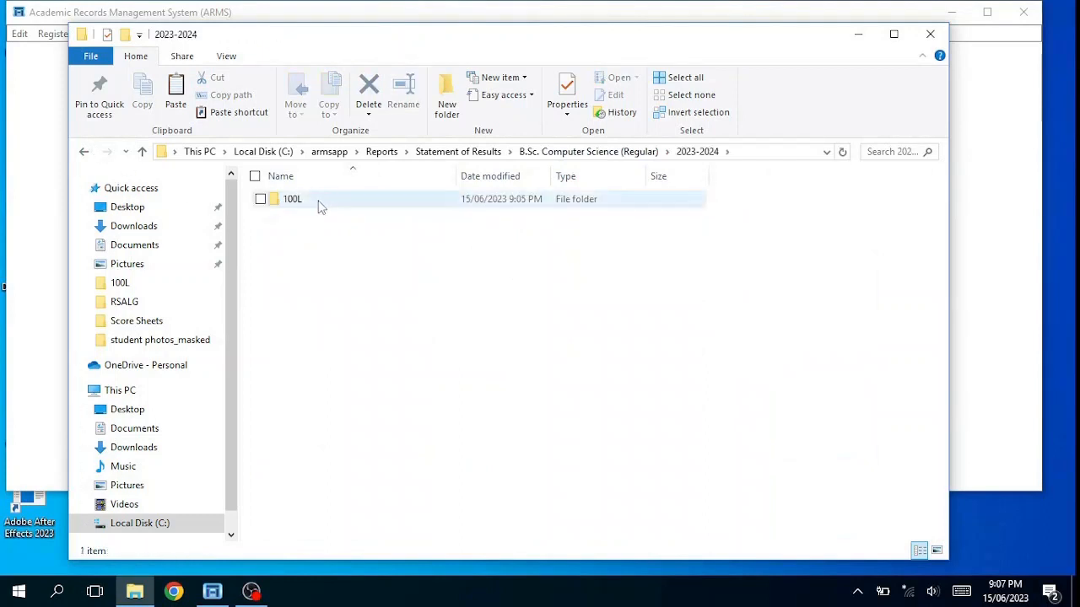
double_click(318, 203)
left_click(87, 153)
left_click(89, 152)
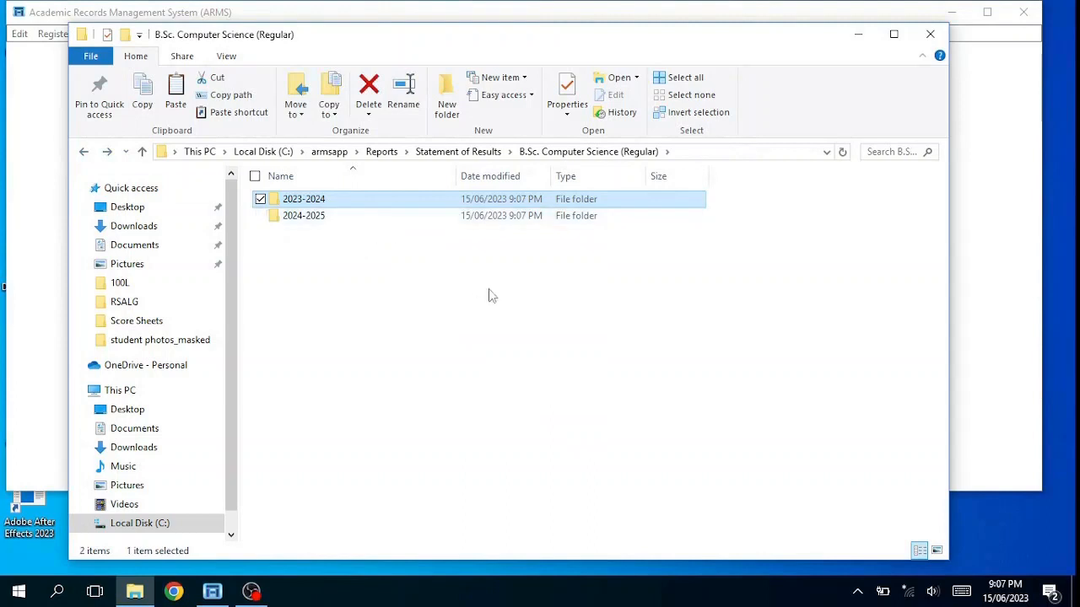
left_click(439, 247)
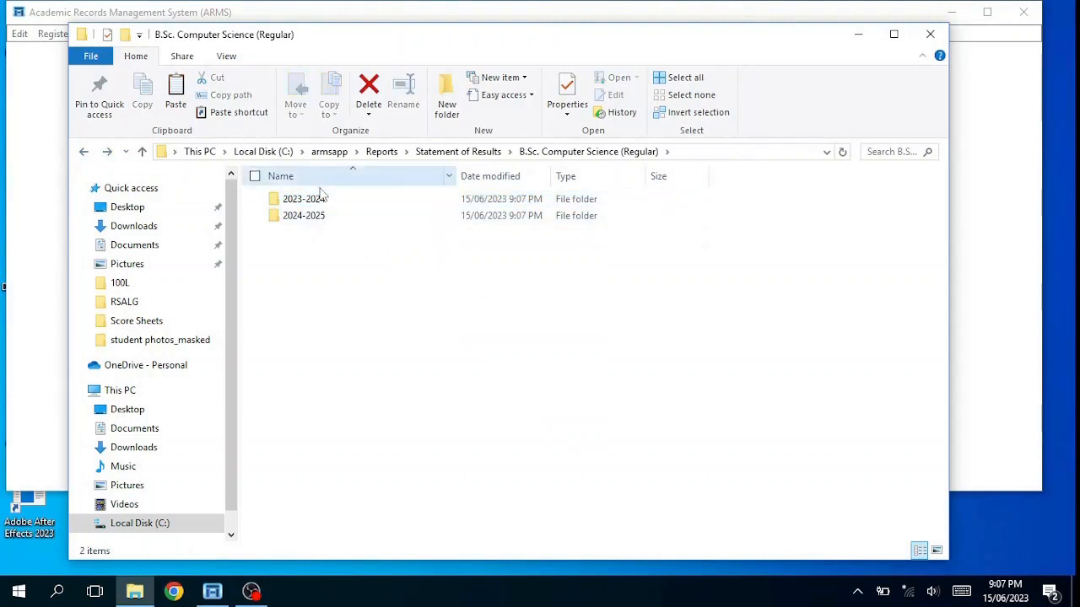
Step: Duplicate the 2023-2024 folder within Statement of Results' B.Sc. Computer Science (Regular) folder
left_click(312, 203)
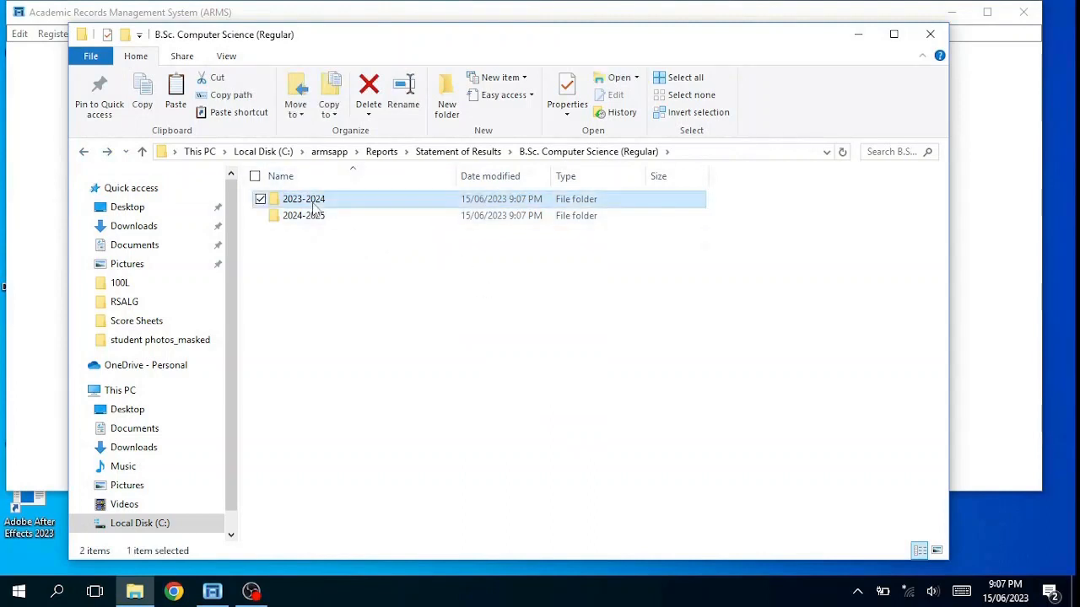
right_click(330, 319)
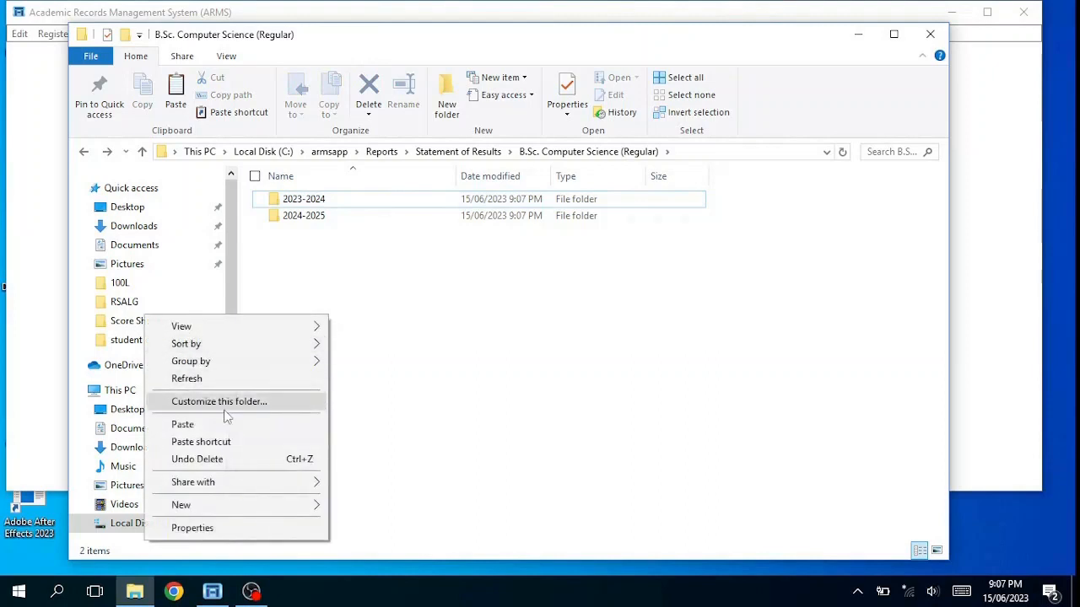
left_click(190, 424)
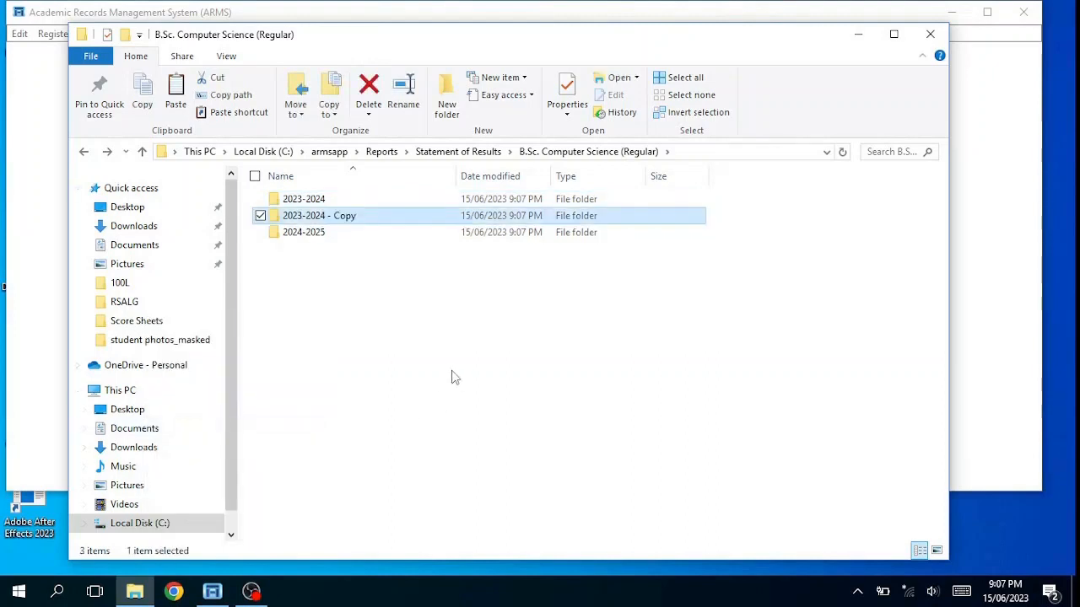
Step: Rename the duplicated session folder under Statement of Results as 2021-2022
left_click(388, 329)
left_click(342, 218)
right_click(343, 221)
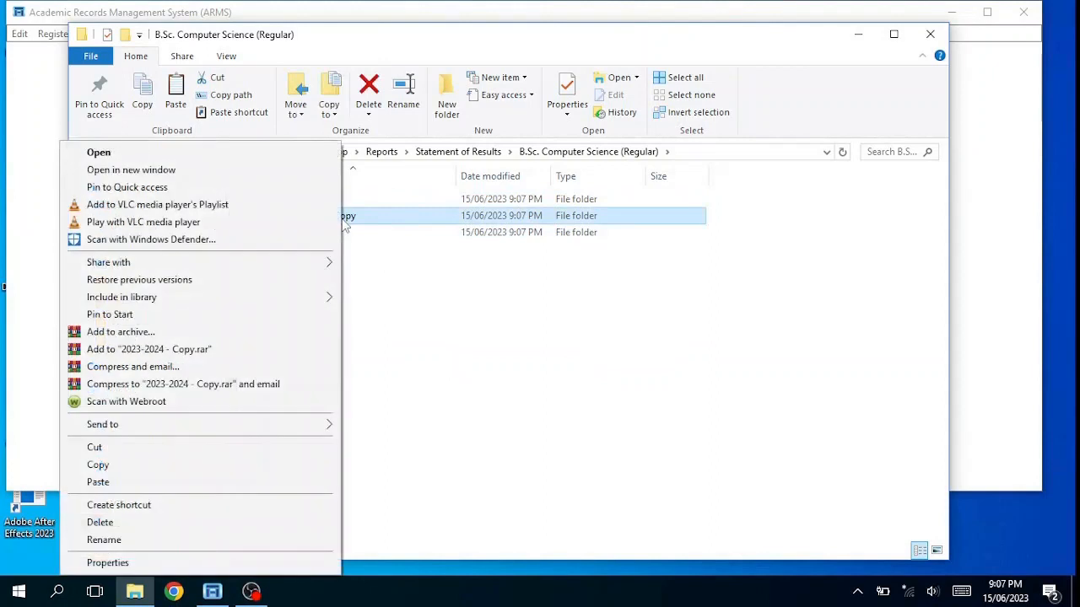
left_click(118, 543)
key("End")
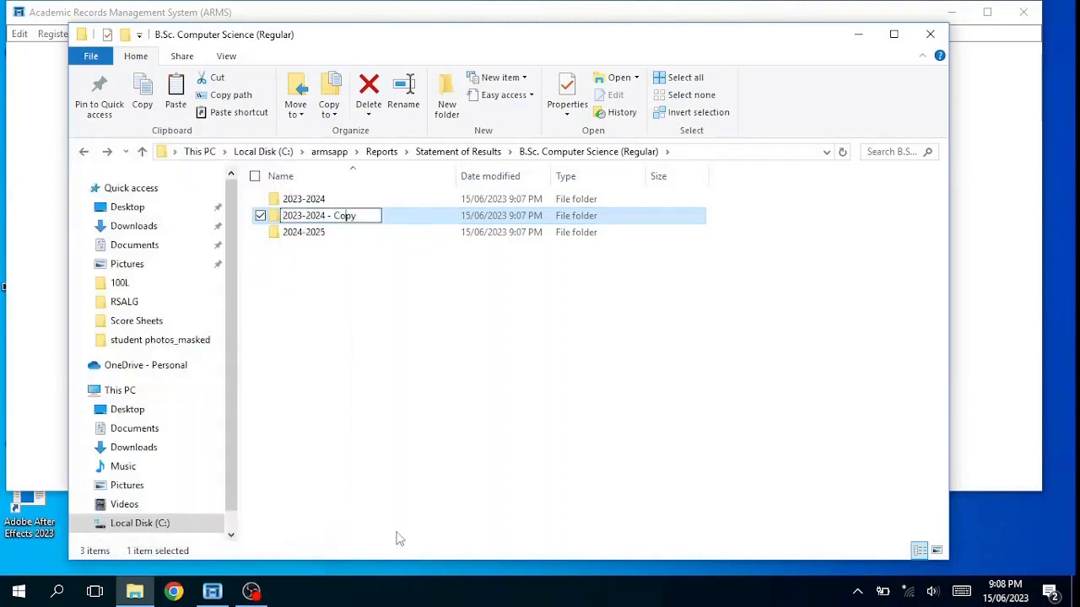
key("Left")
key("Left")
key("Left")
key("Left")
key("Left")
key("Left")
type("1")
key("shift+End")
type("2")
key("Return")
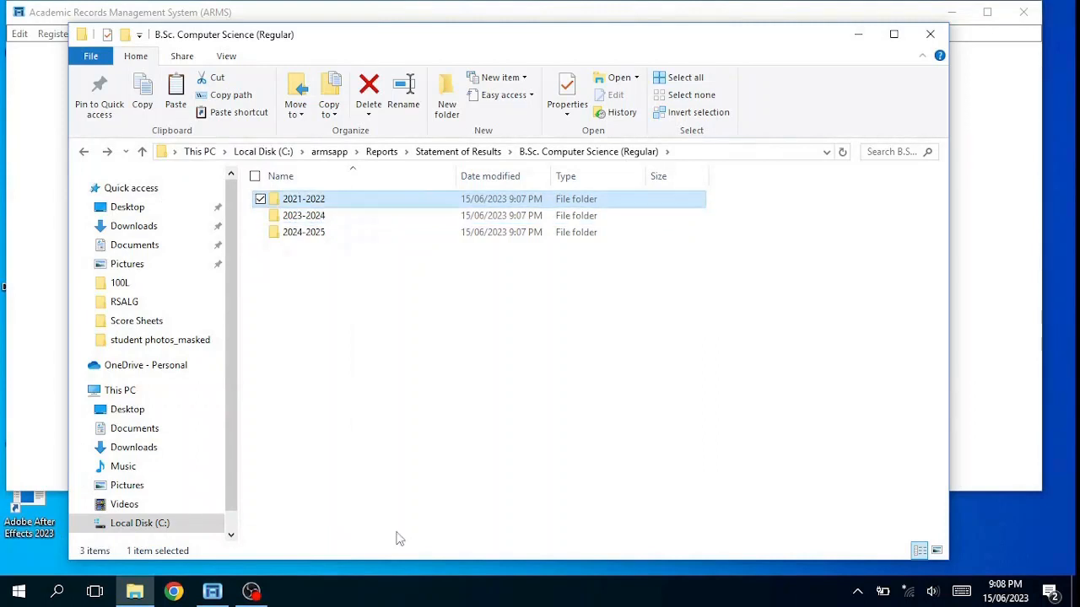
Step: Duplicate the 2023-2024 folder under Statement of Results' B.Sc. Computer Science (Regular) and rename the copy as 2022-2023
right_click(417, 380)
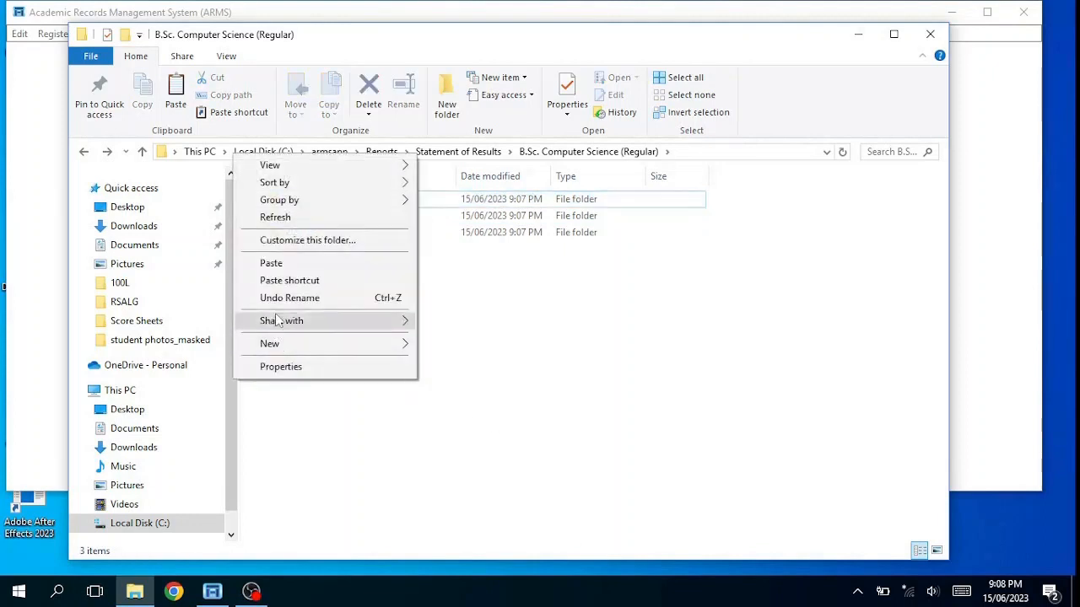
left_click(287, 263)
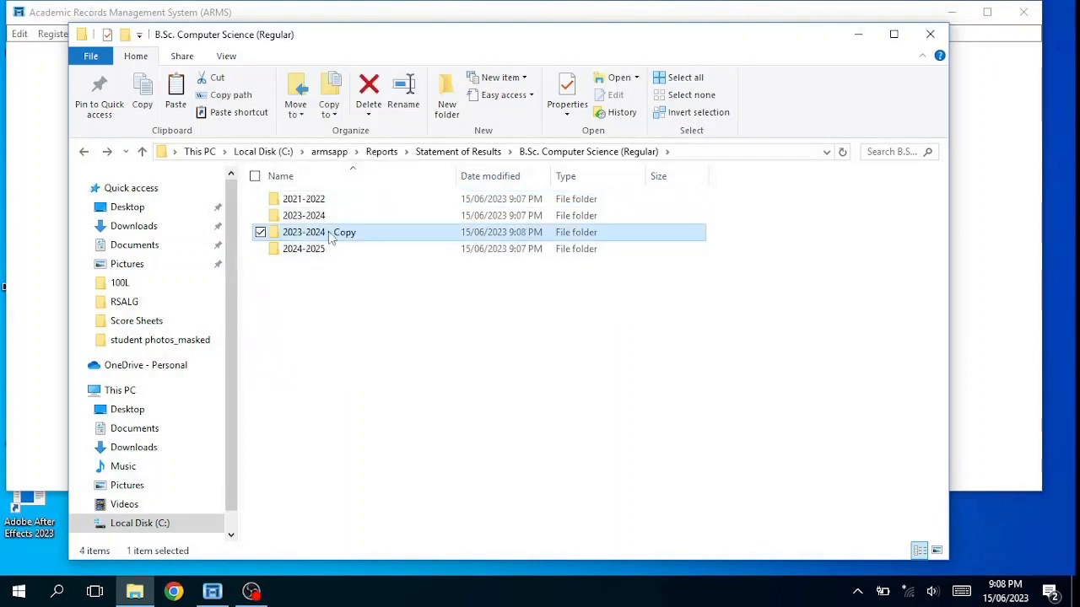
right_click(328, 232)
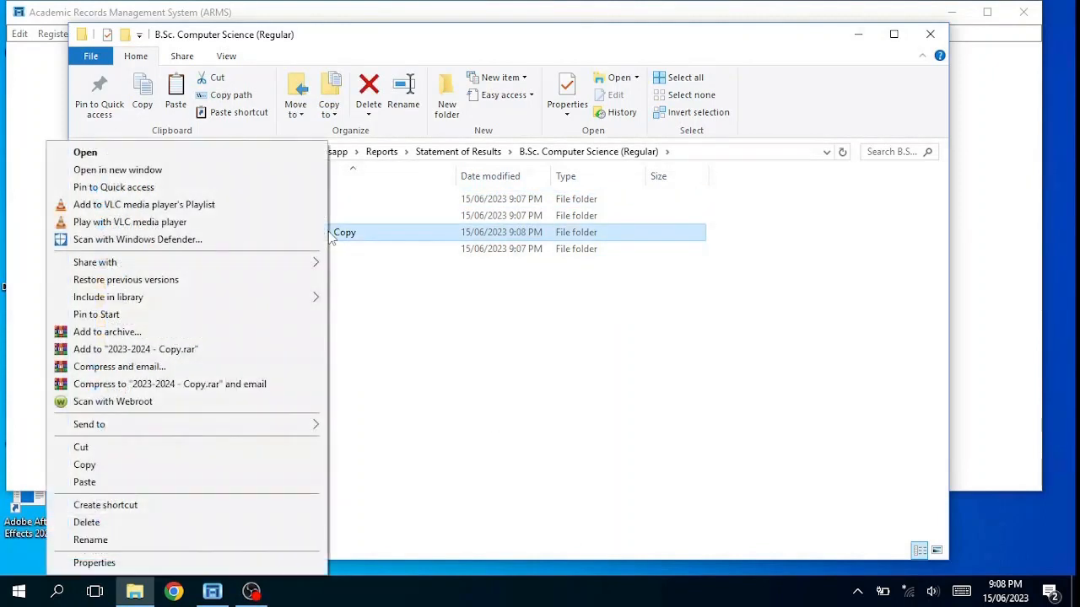
left_click(104, 540)
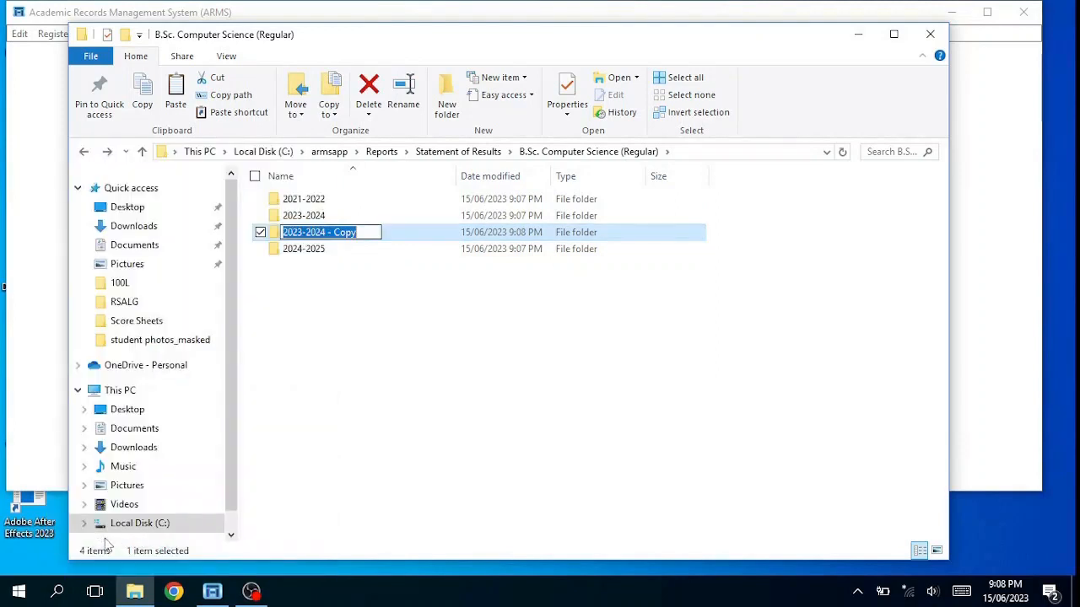
key("End")
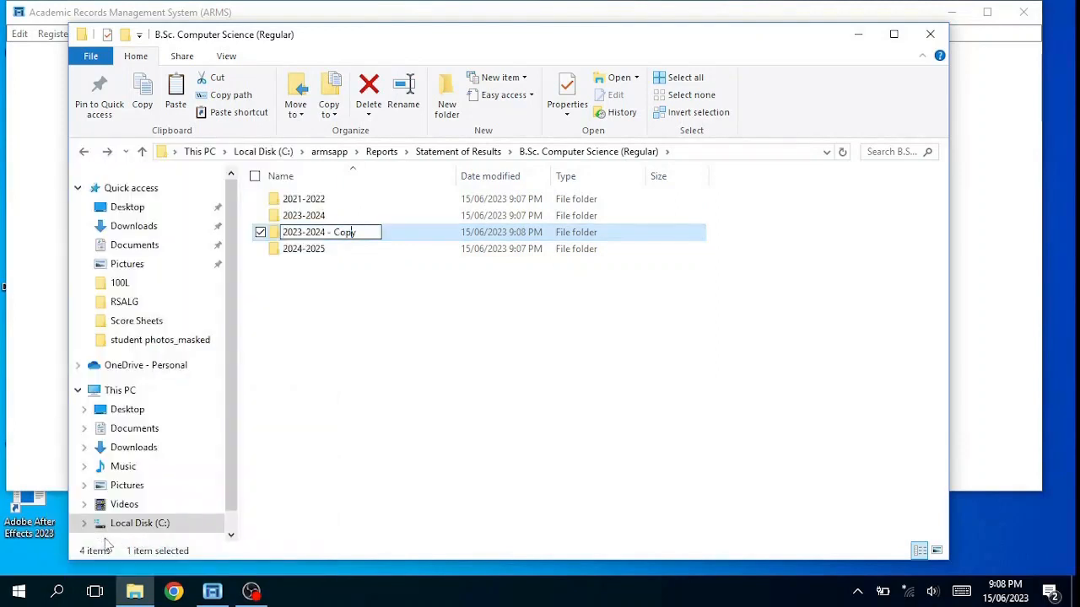
key("shift+Left")
key("shift+Left")
key("shift+Left")
key("shift+Left")
type("3")
type("2")
key("Return")
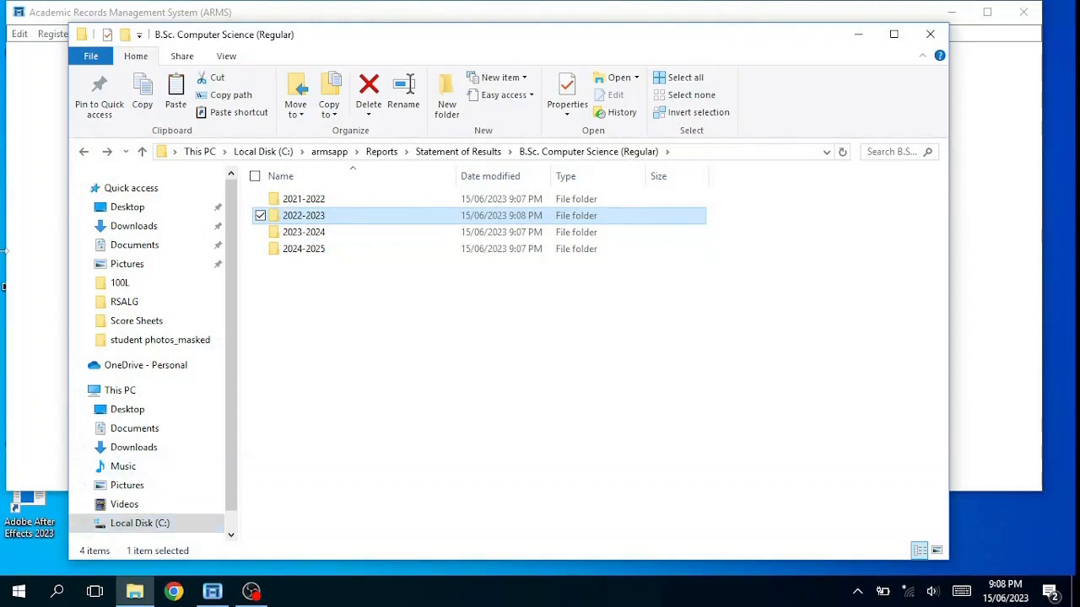
Step: Move all the statement worksheets from Statement of Results into the 100L folder under 2021-2022 in B.Sc. Computer Science (Regular)
double_click(304, 199)
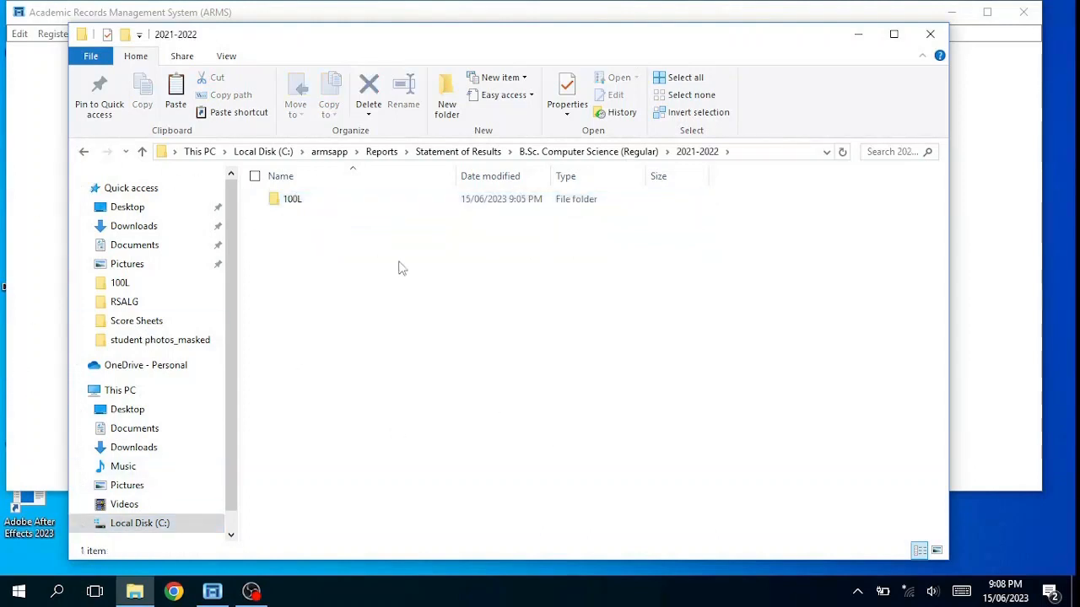
double_click(299, 206)
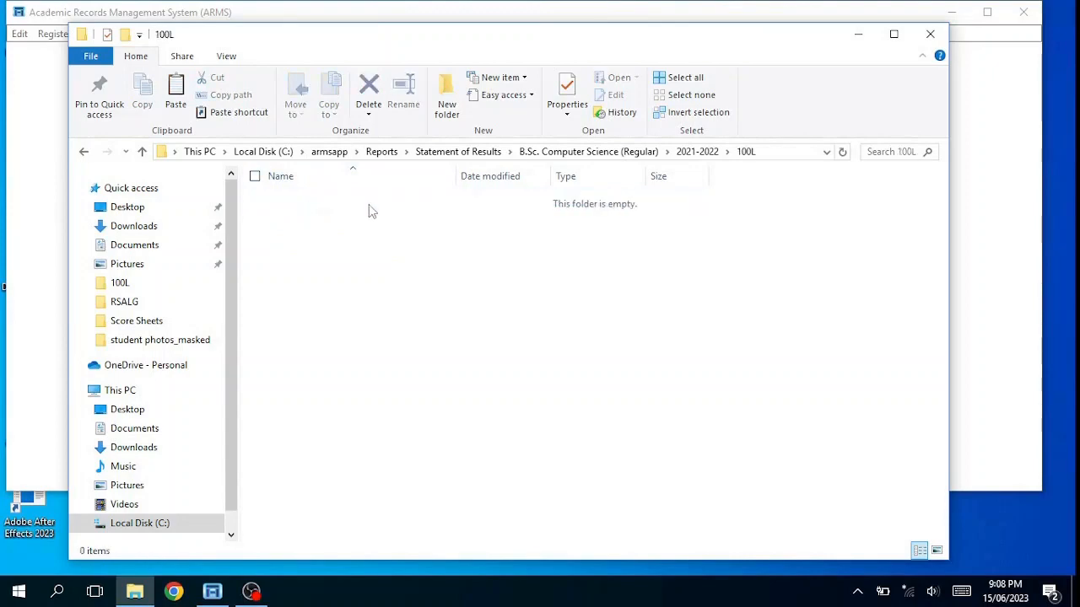
left_click(458, 151)
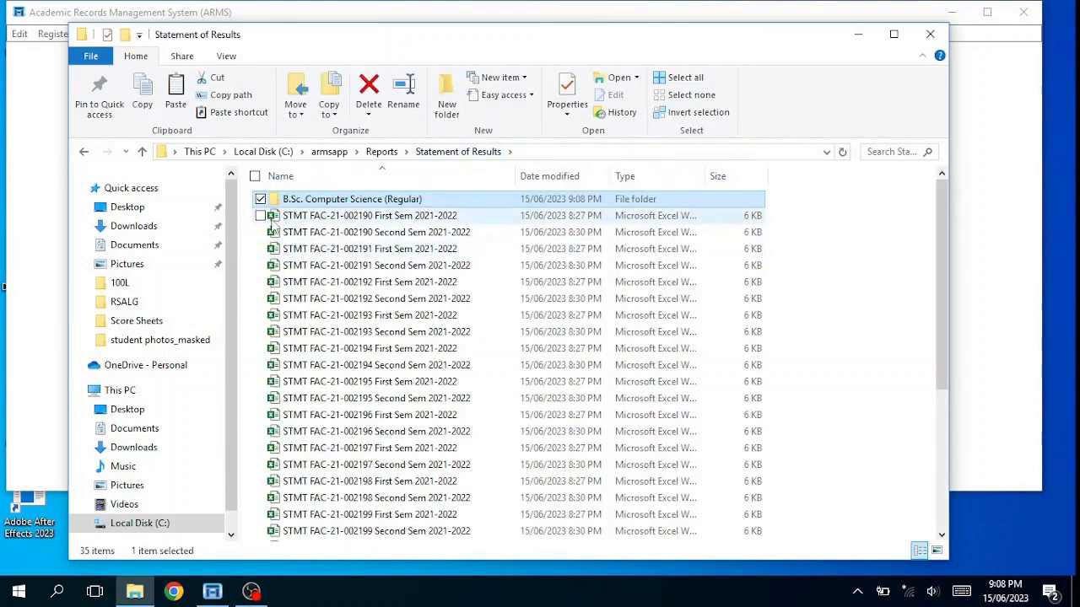
left_click(253, 175)
scroll(445, 316, "down", 5)
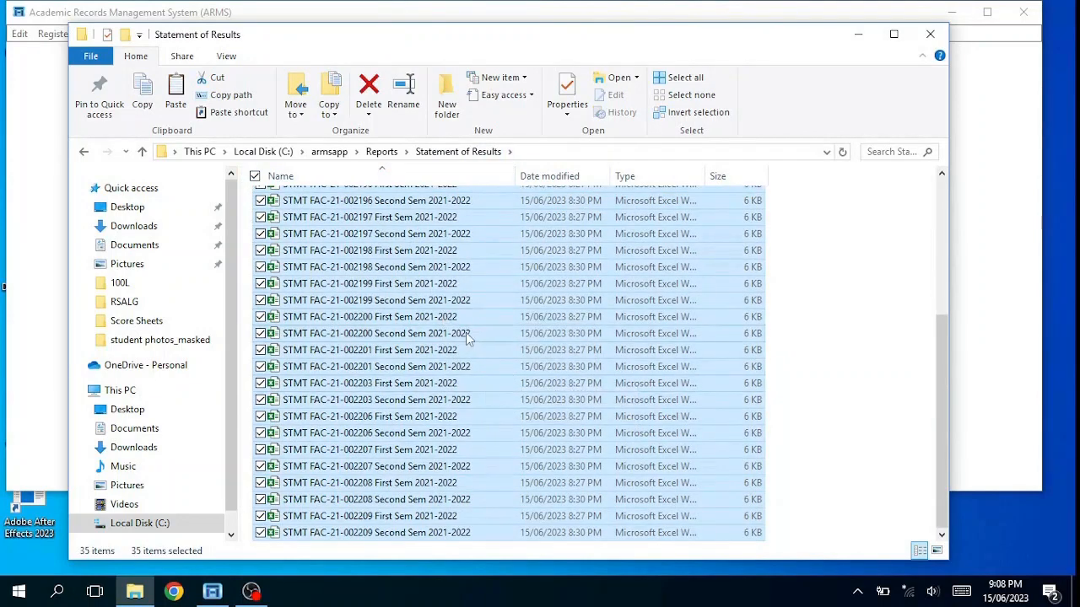
scroll(466, 334, "up", 2)
scroll(466, 335, "up", 3)
key("ctrl+space")
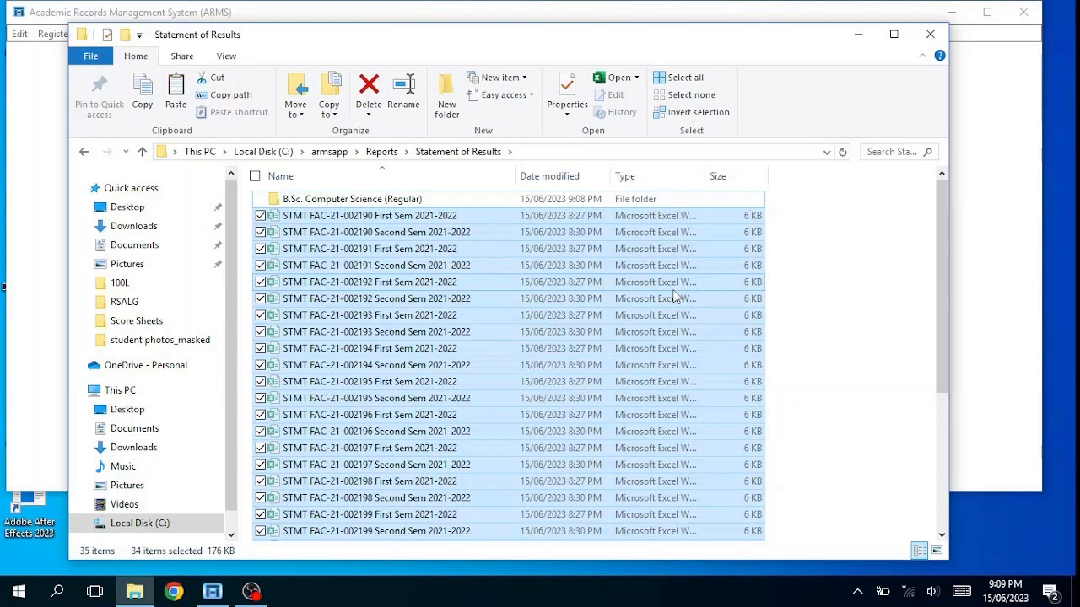
double_click(400, 200)
double_click(324, 202)
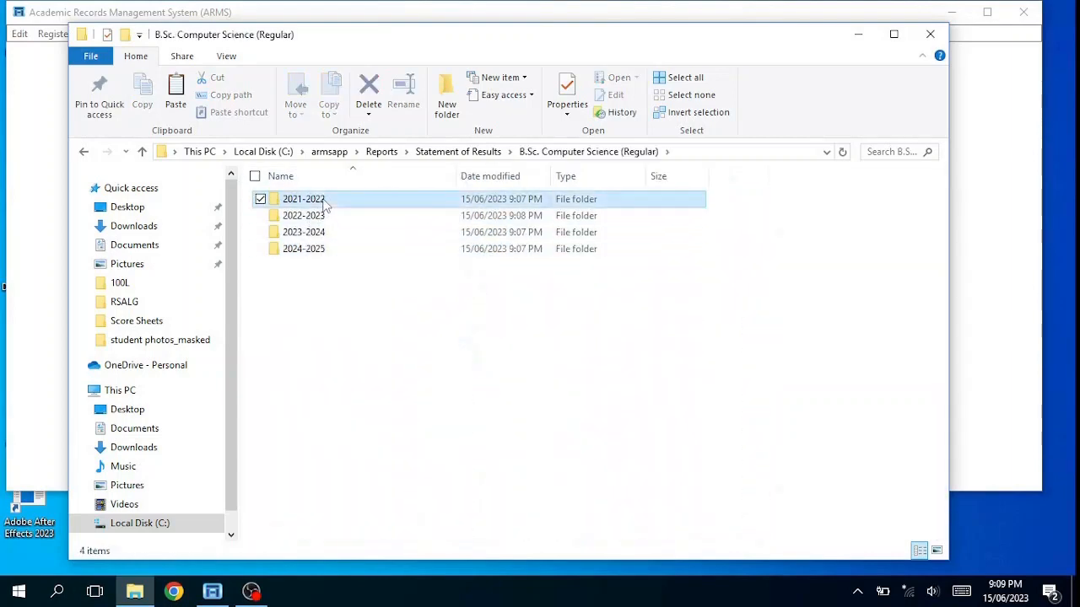
double_click(316, 200)
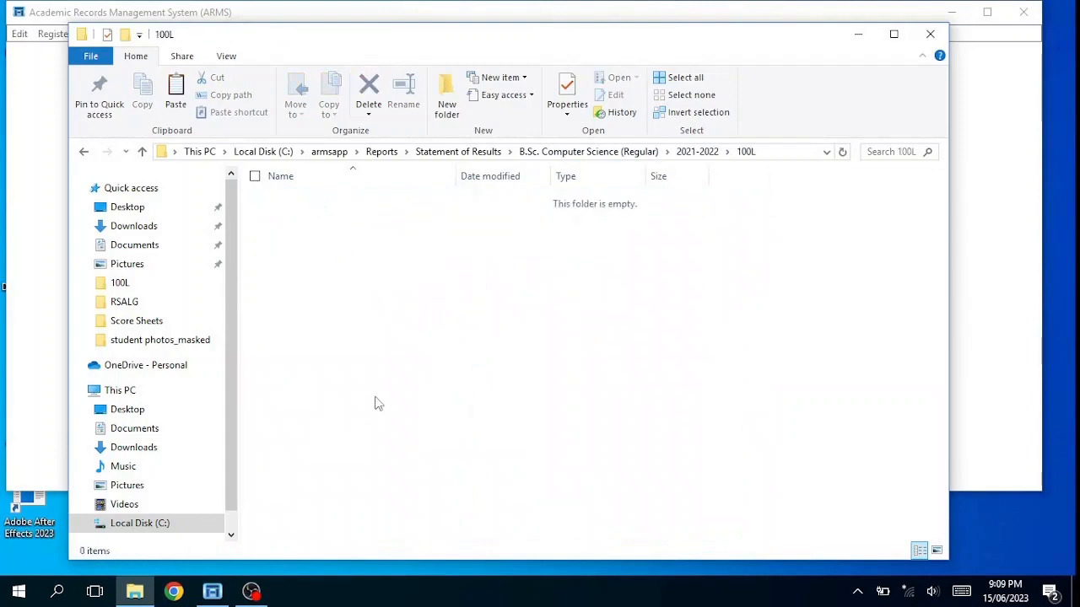
key("ctrl+v")
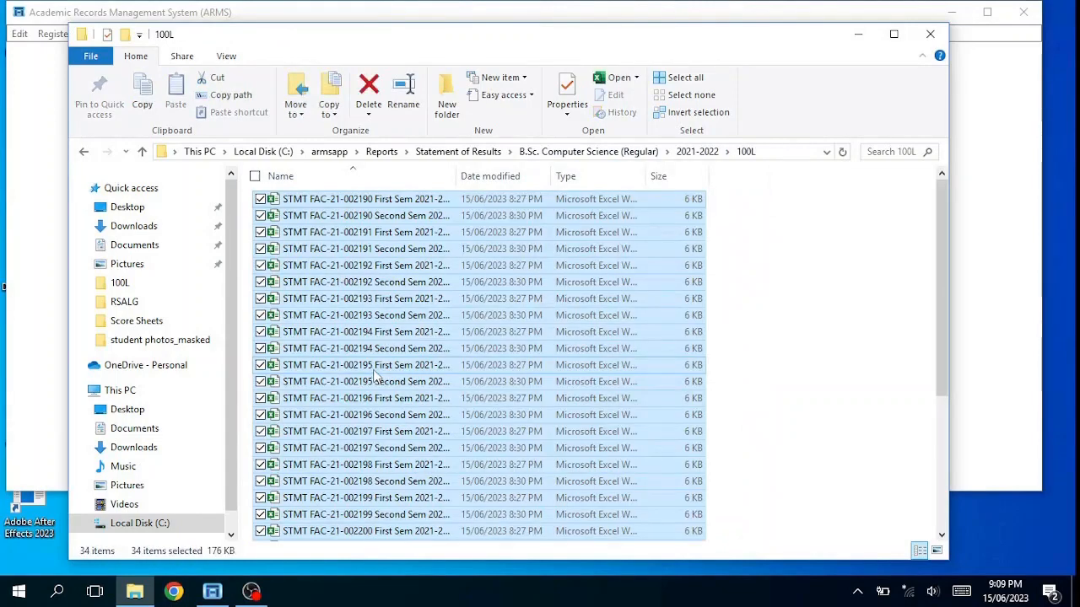
left_click(770, 330)
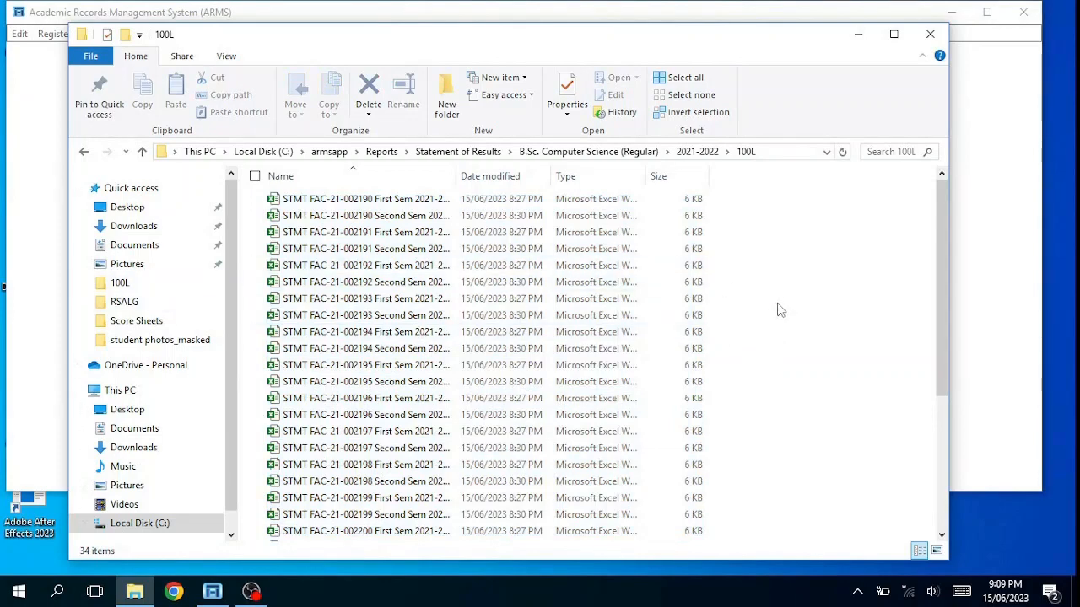
left_click(469, 153)
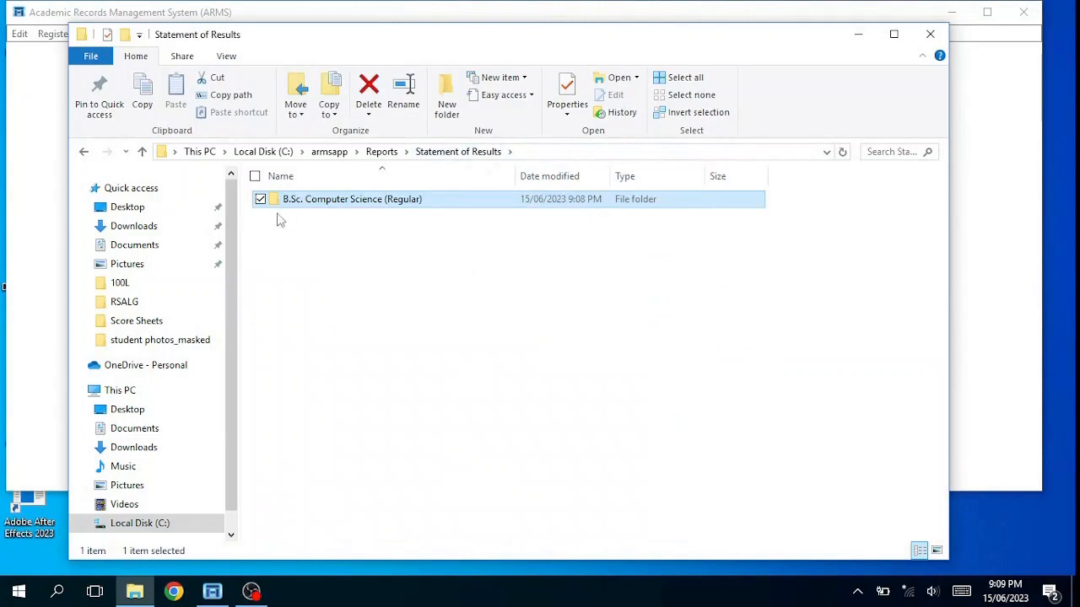
Step: Copy the B.Sc. Computer Science (Regular) folder from RSALG into the StudentData folder
left_click(384, 157)
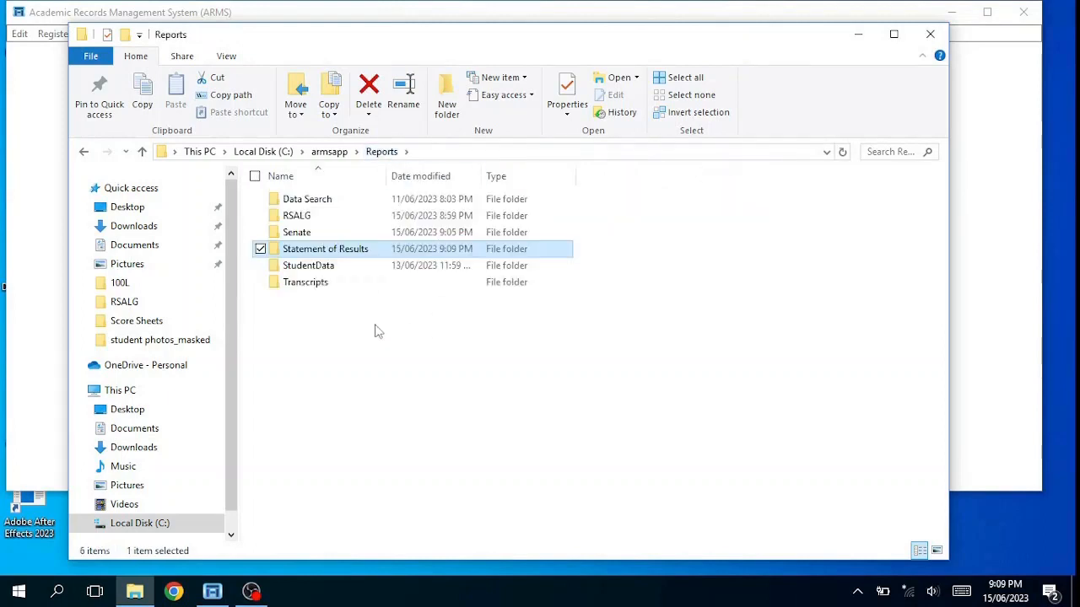
double_click(328, 268)
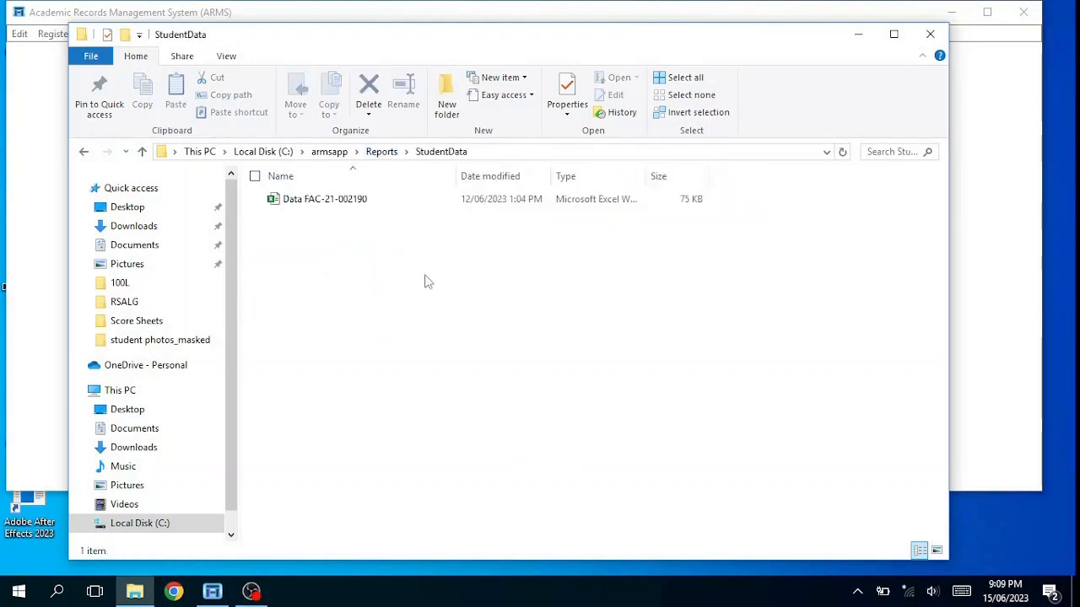
left_click(341, 157)
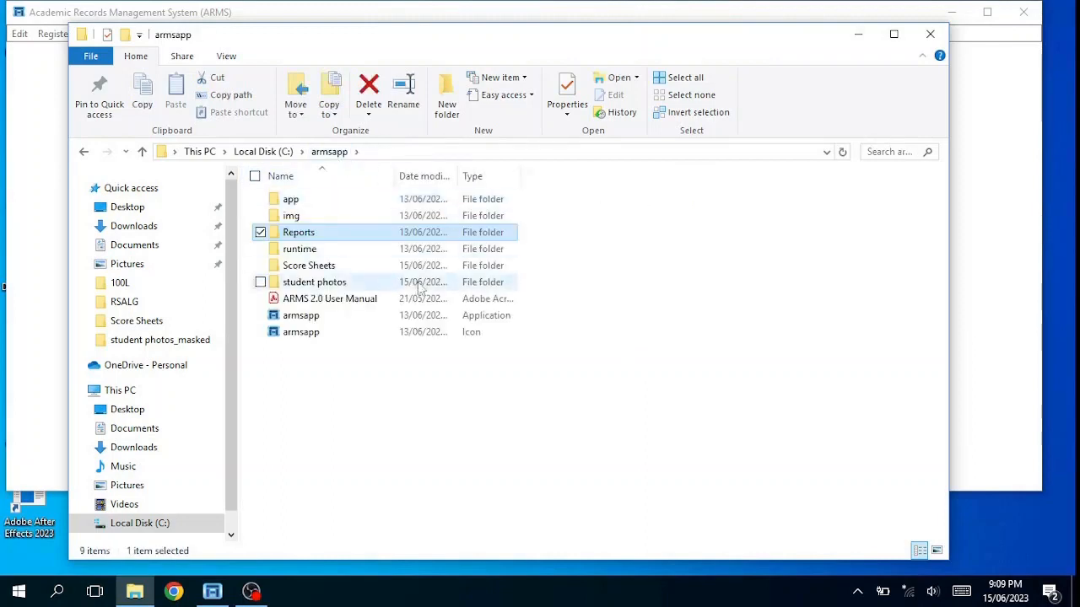
double_click(321, 236)
double_click(311, 217)
left_click(312, 225)
key("ctrl+c")
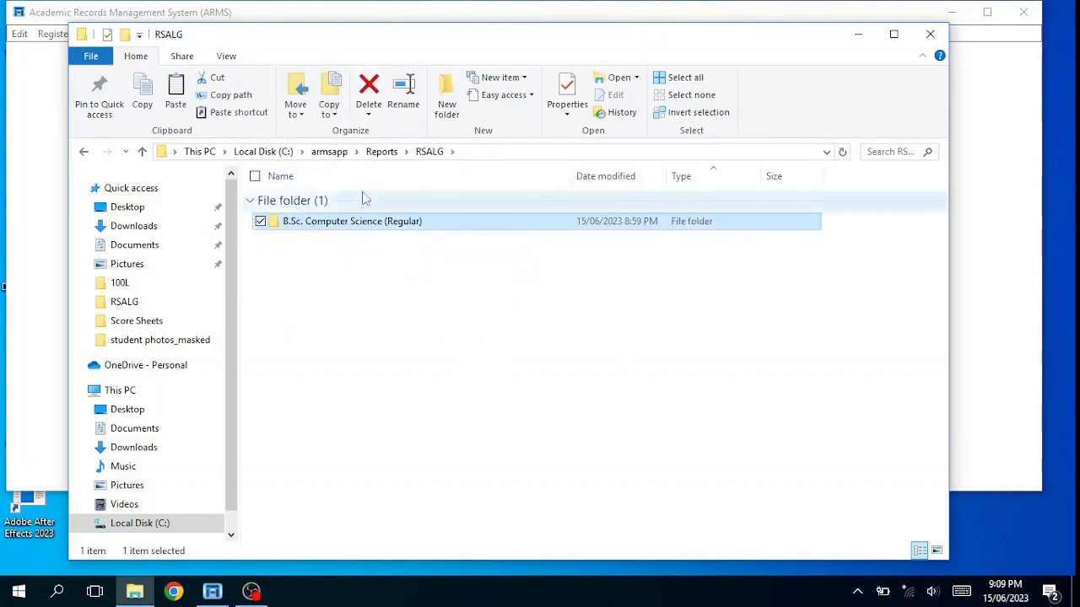
left_click(381, 152)
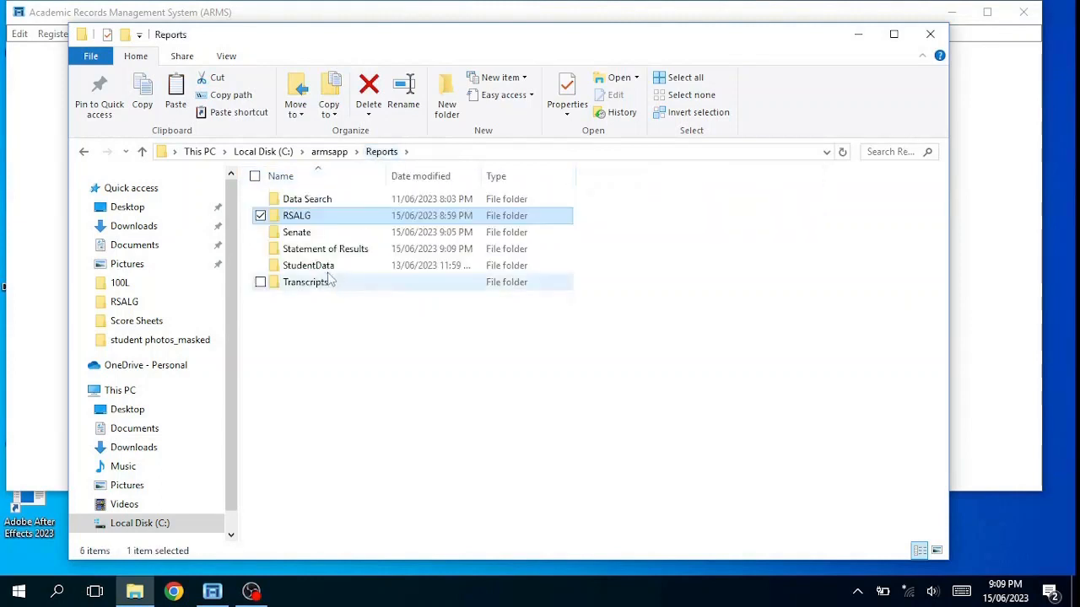
double_click(325, 264)
right_click(382, 293)
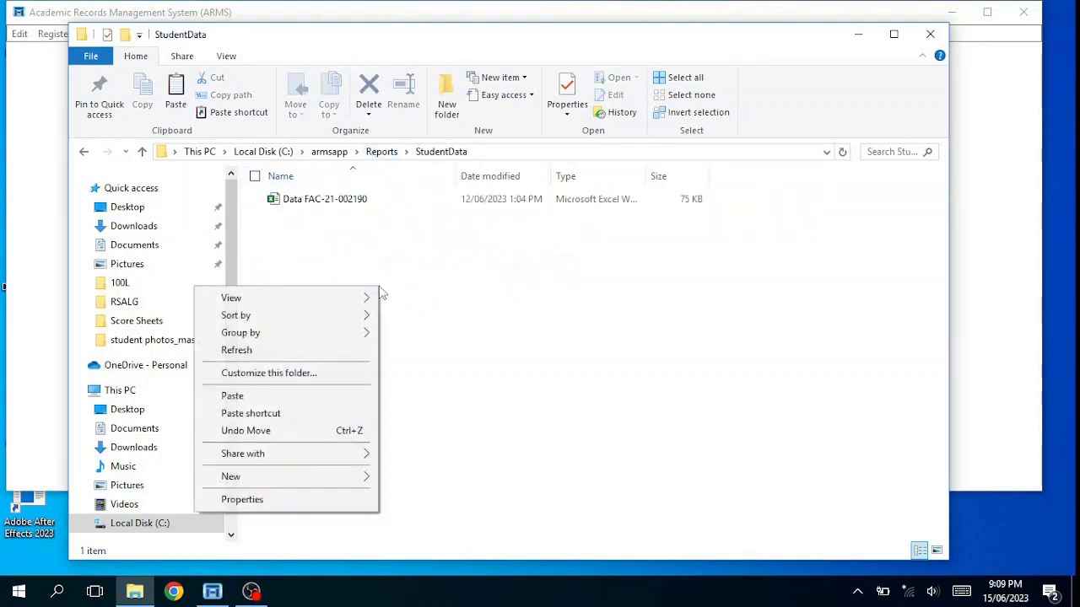
left_click(261, 402)
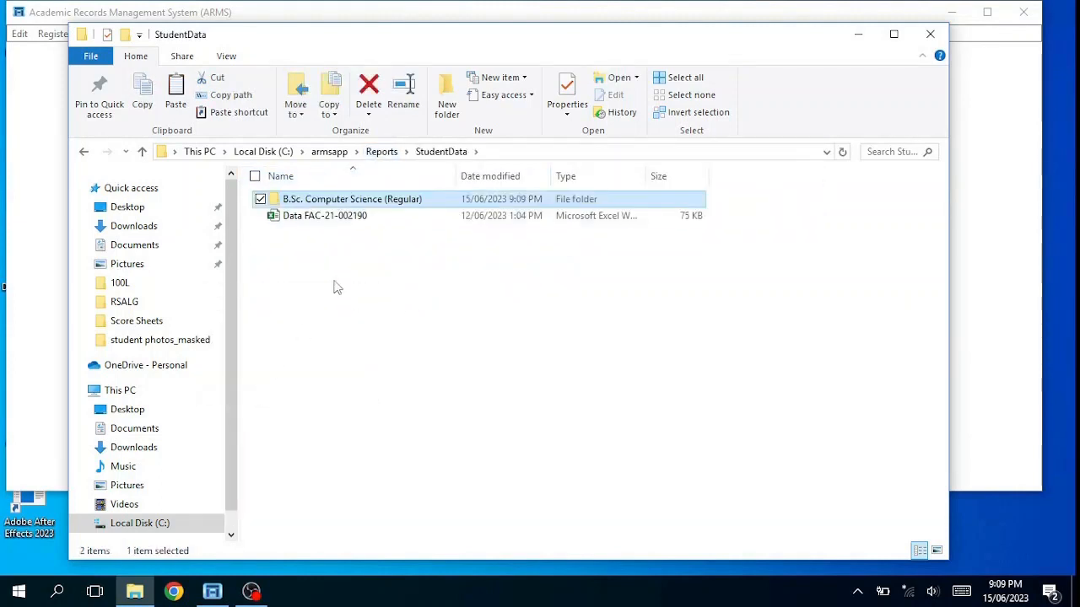
Step: Delete all the RSALG files from the 100L folder under 2021-2022 in StudentData's B.Sc. Computer Science (Regular)
double_click(415, 202)
double_click(336, 204)
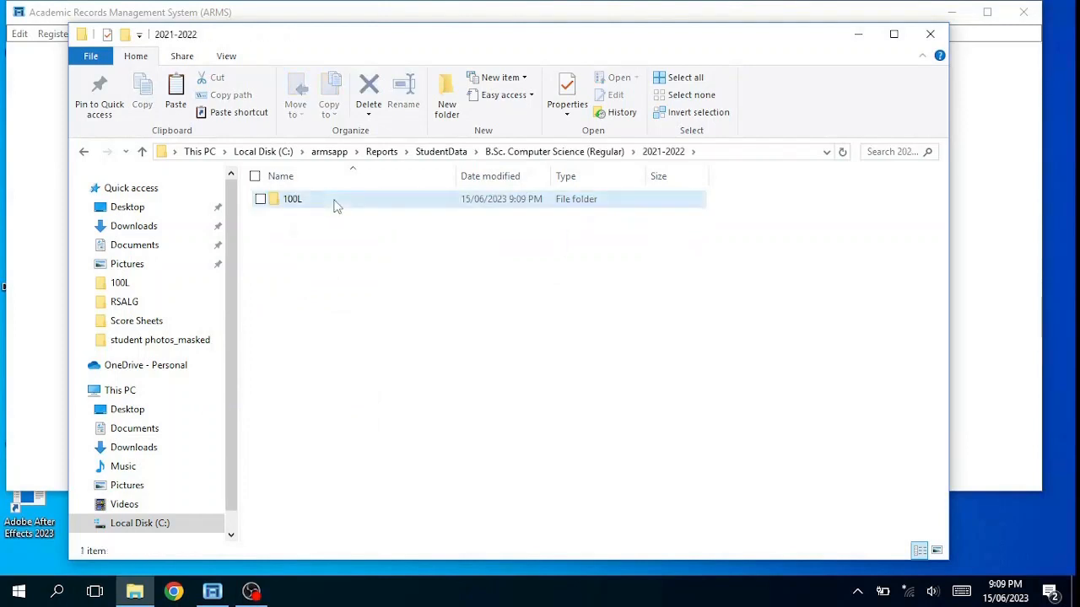
double_click(335, 203)
left_click(255, 176)
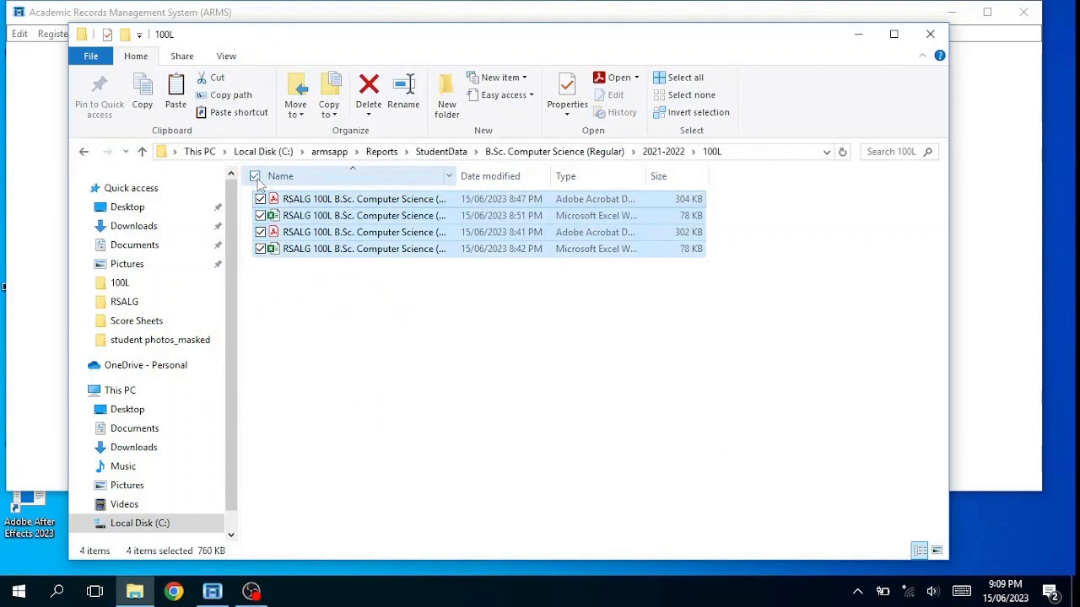
key("Delete")
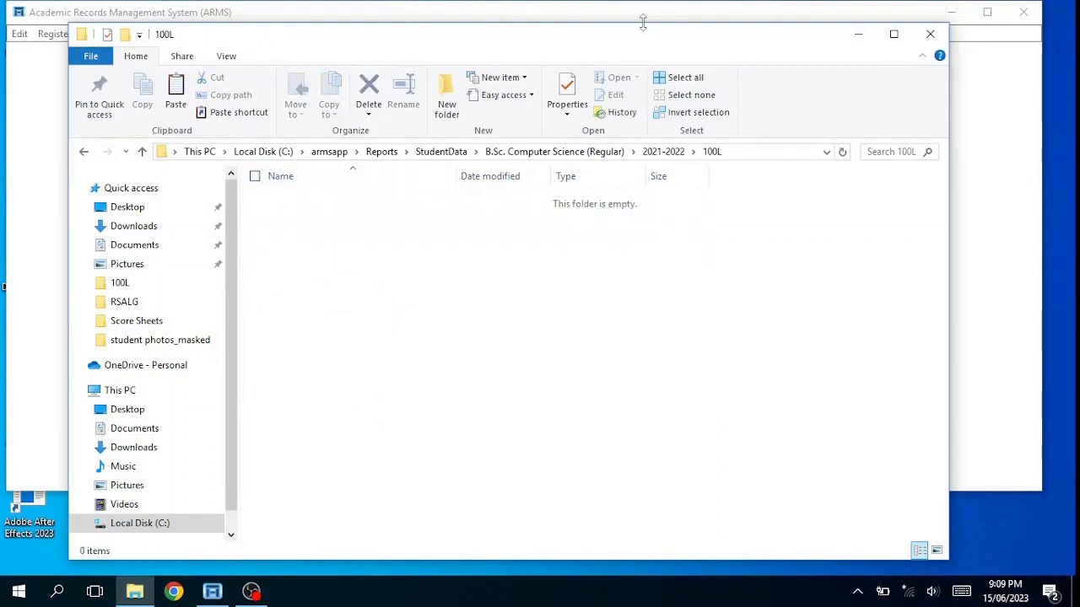
Step: Return to the StudentData folder and delete the loose student data worksheet
left_click(570, 154)
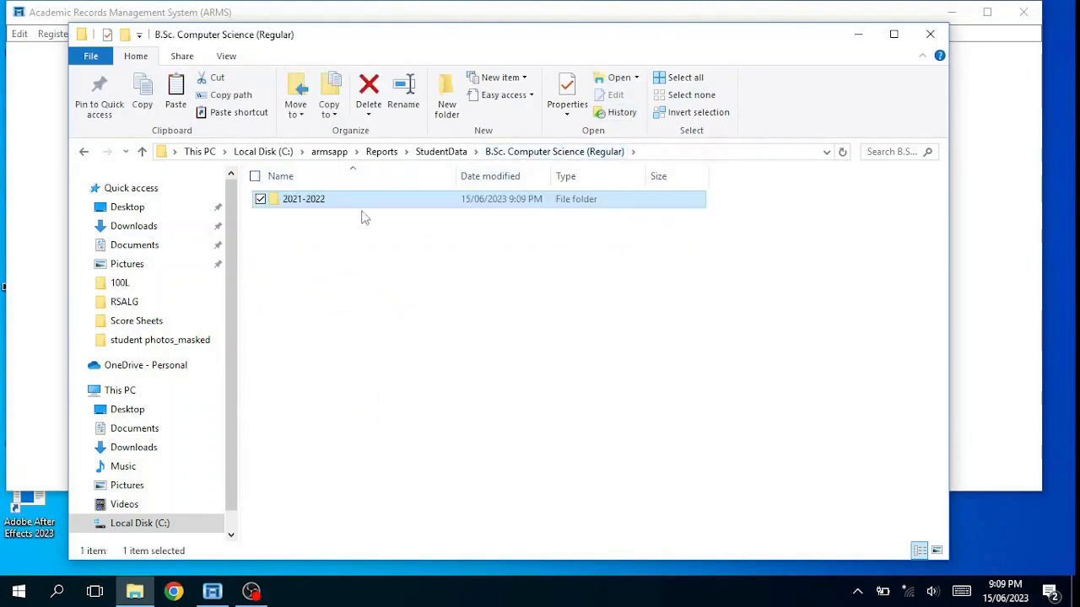
left_click(440, 152)
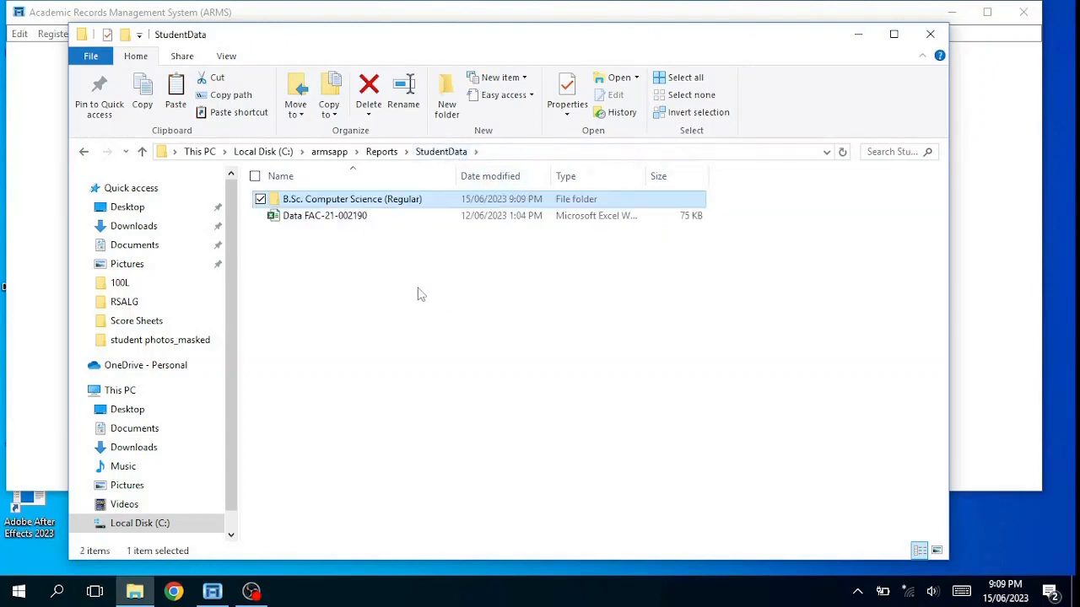
left_click(338, 217)
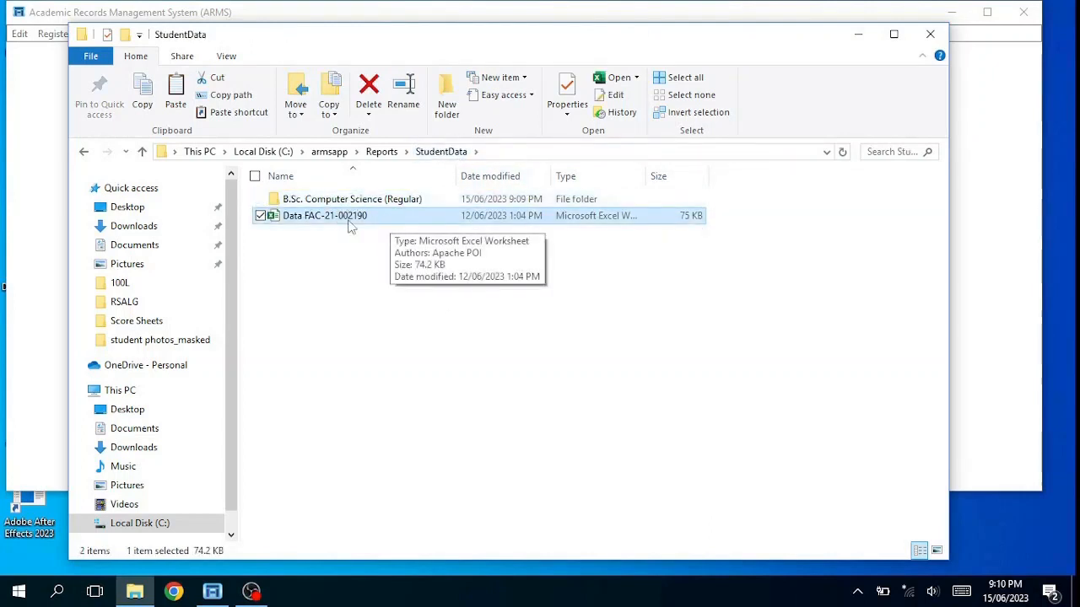
key("Delete")
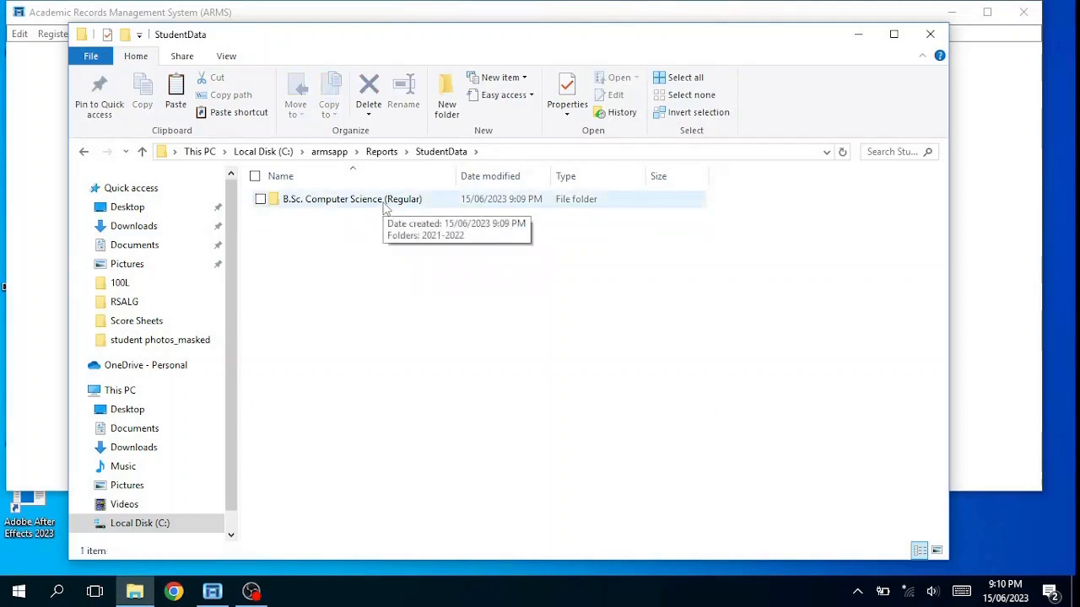
Step: Inspect the 100L folder under 2021-2022 in StudentData's B.Sc. Computer Science (Regular) and return to the session folder
double_click(377, 209)
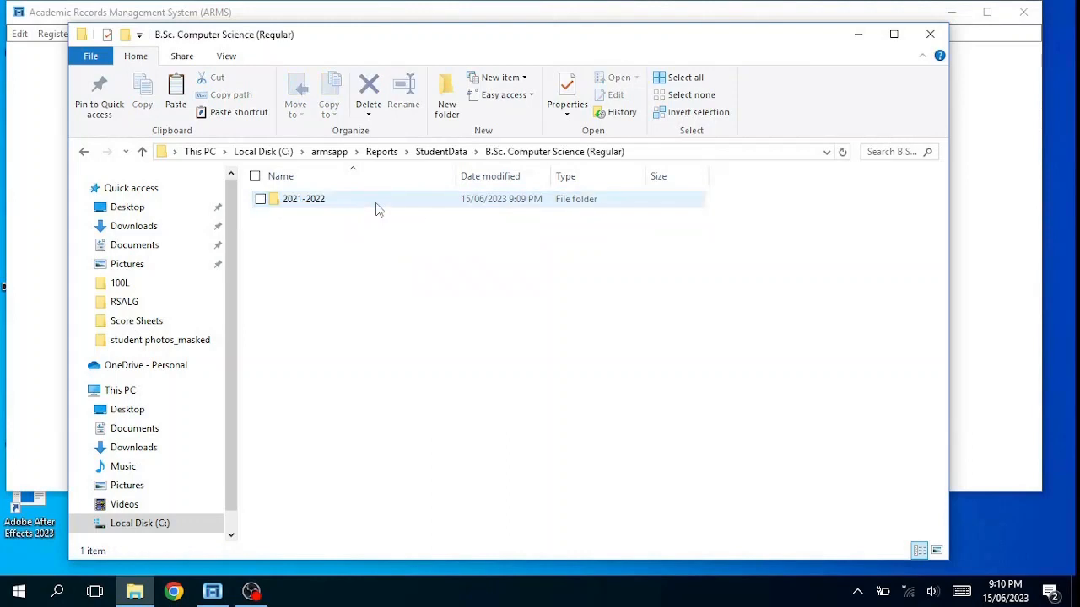
double_click(319, 209)
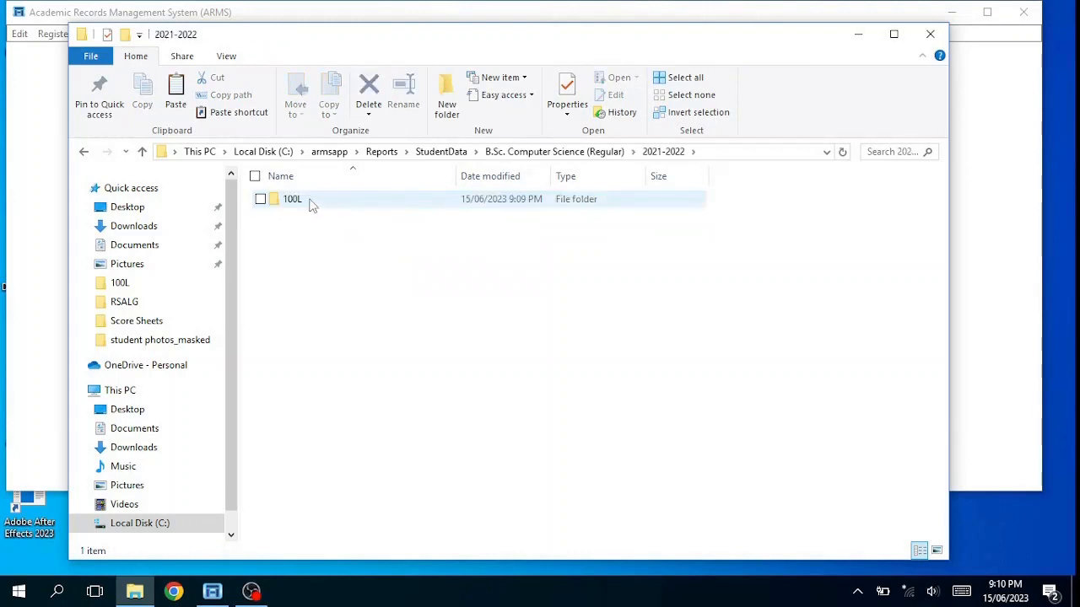
left_click(310, 204)
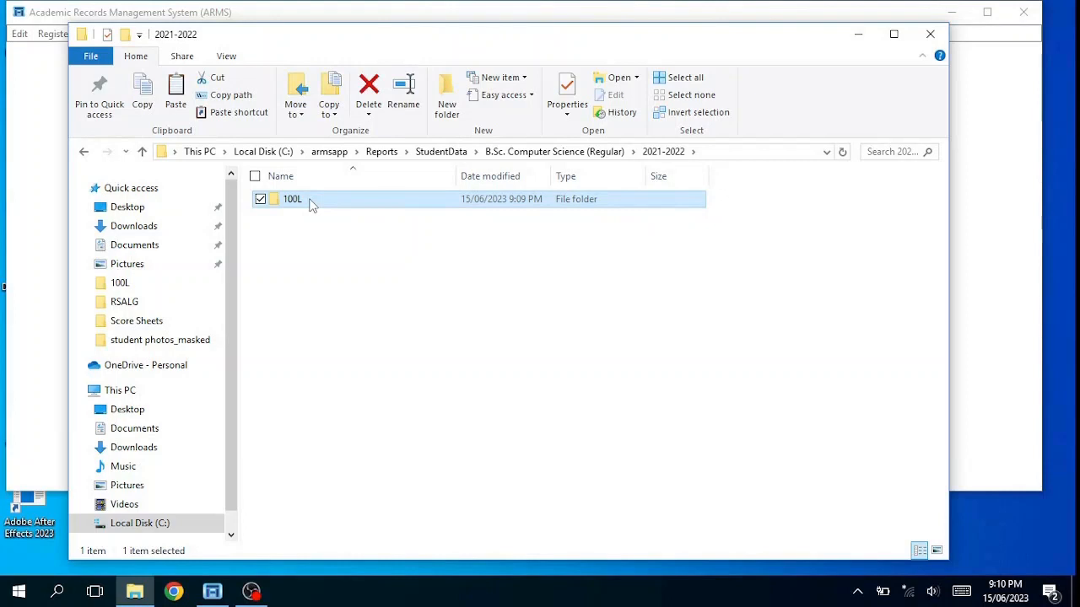
left_click(310, 204)
left_click(367, 208)
double_click(338, 206)
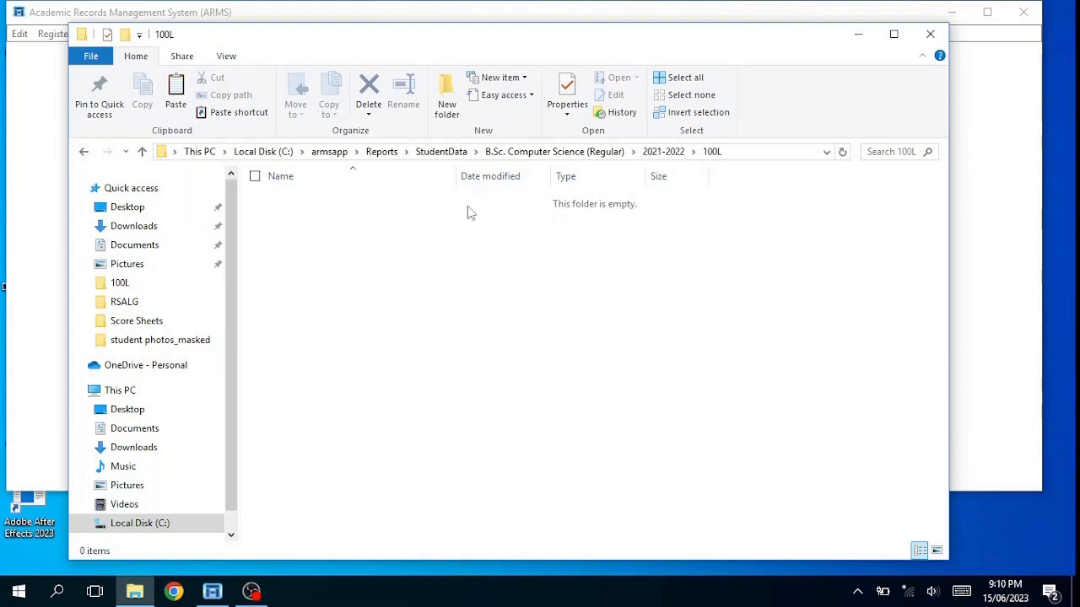
left_click(663, 151)
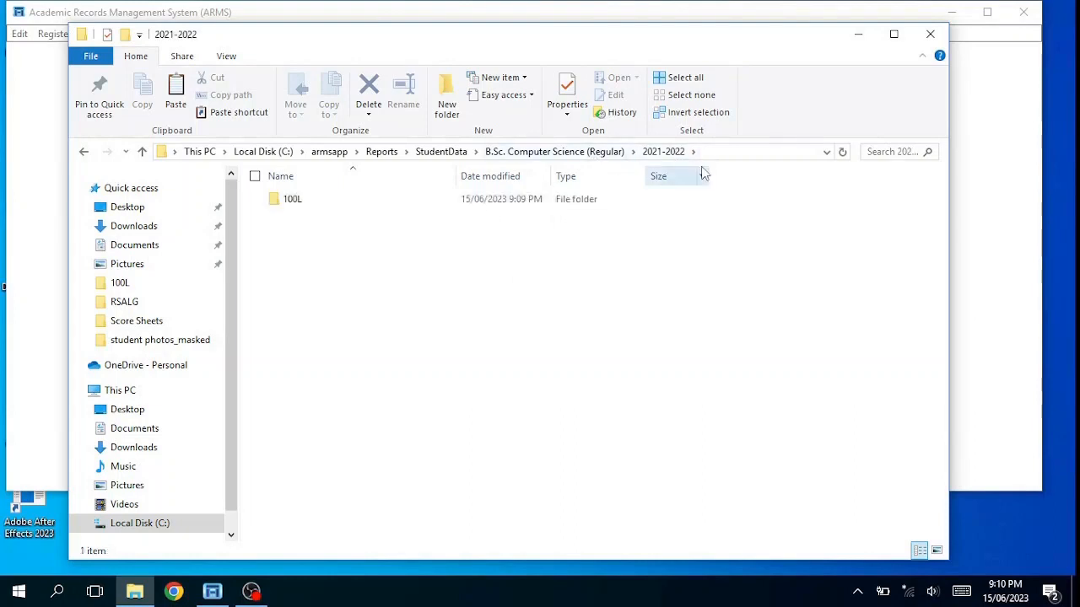
Step: Delete the 2021-2022 folder from StudentData's B.Sc. Computer Science (Regular) and undo that deletion
left_click(582, 157)
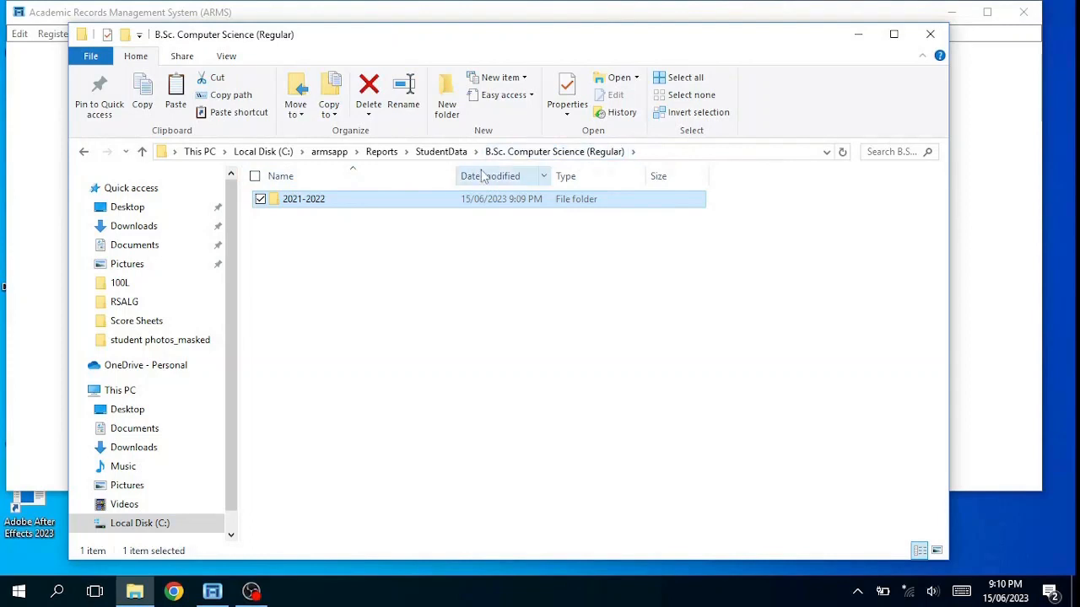
double_click(337, 203)
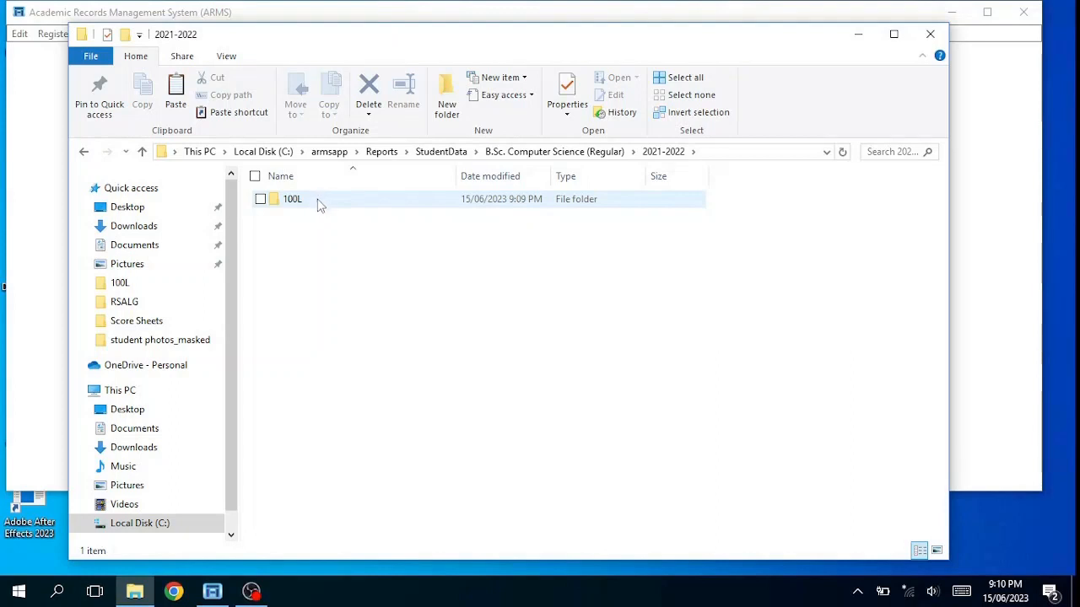
left_click(597, 157)
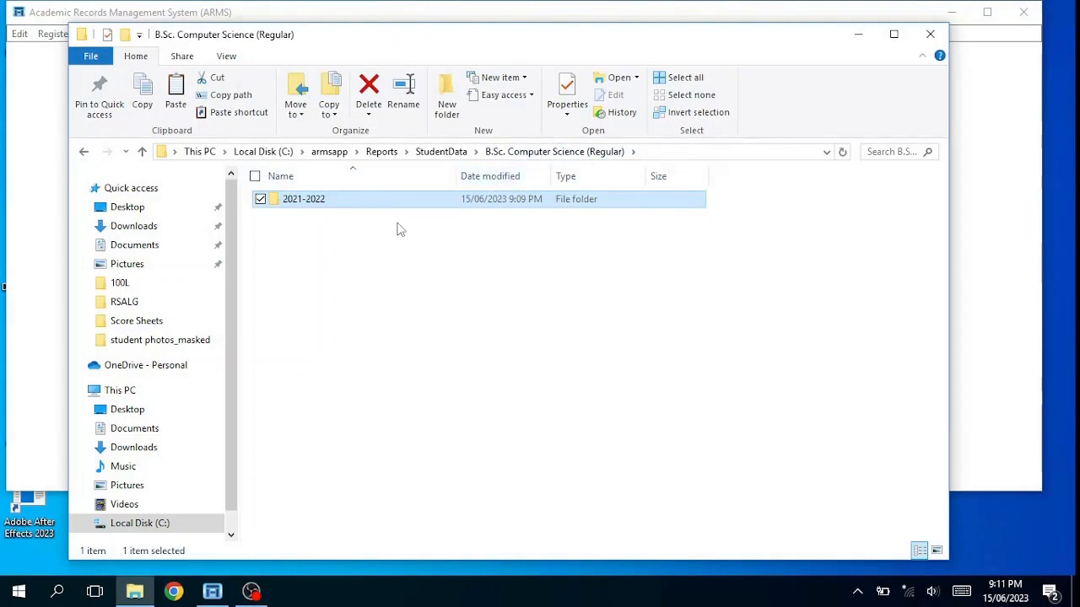
key("Delete")
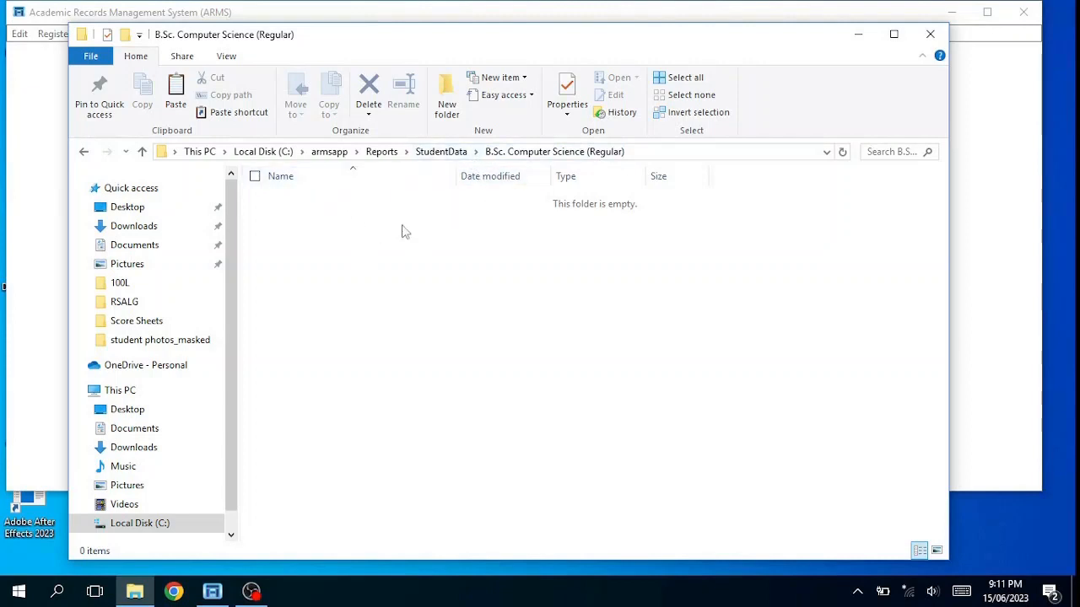
left_click(459, 154)
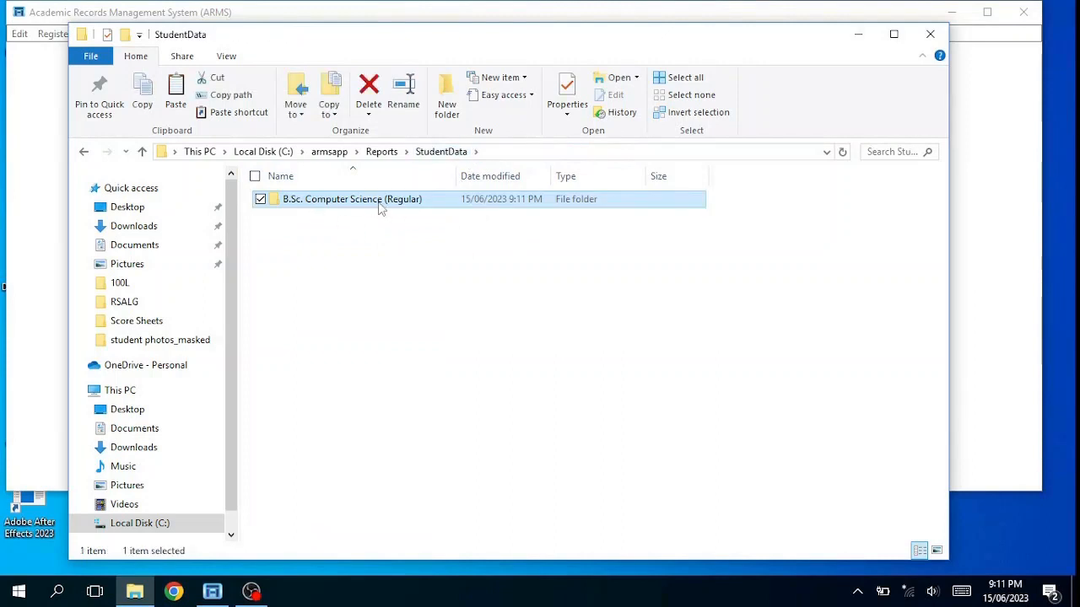
double_click(380, 207)
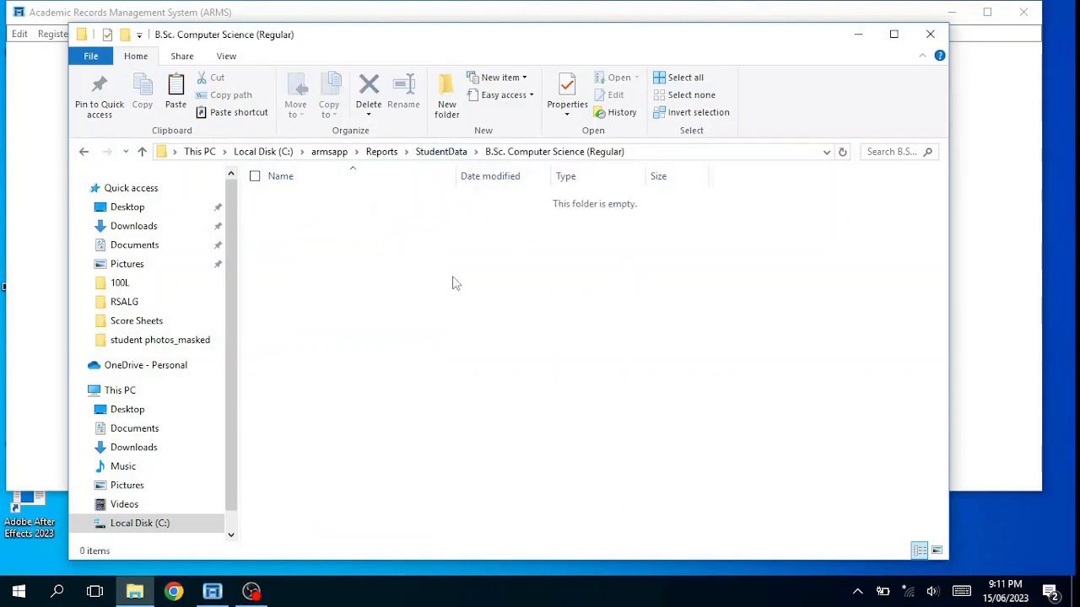
right_click(451, 277)
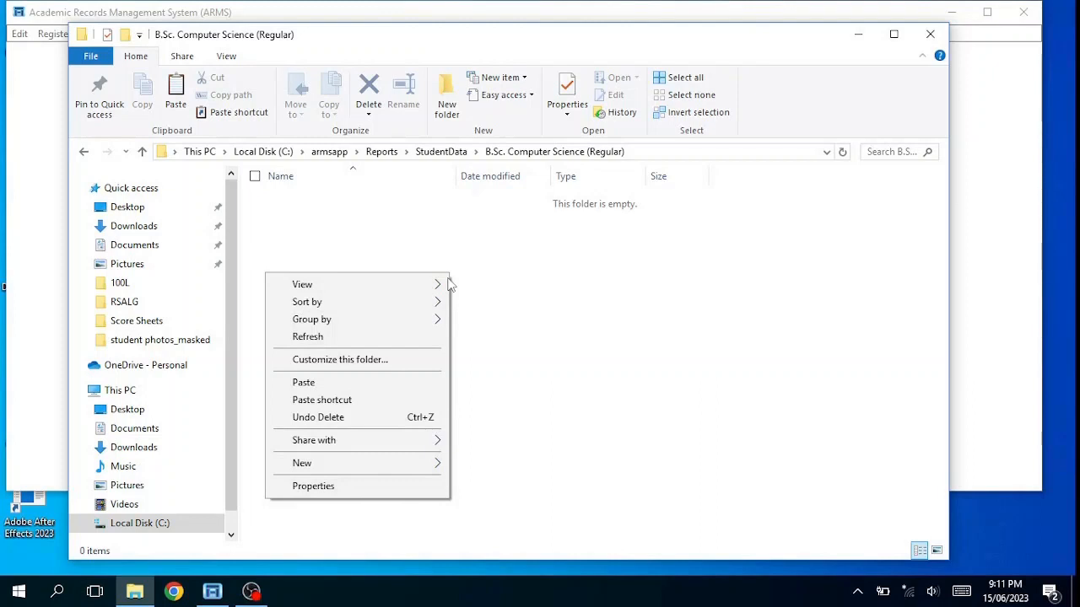
left_click(356, 418)
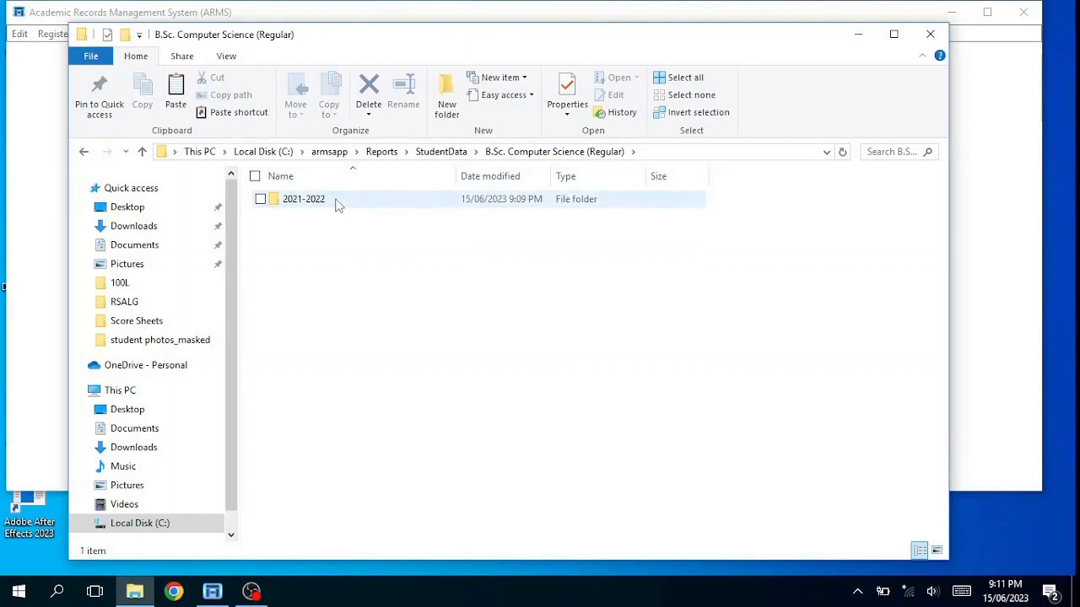
Step: Check the contents of the RSALG, Senate, Statement of Results, StudentData and Transcripts folders under Reports
left_click(384, 155)
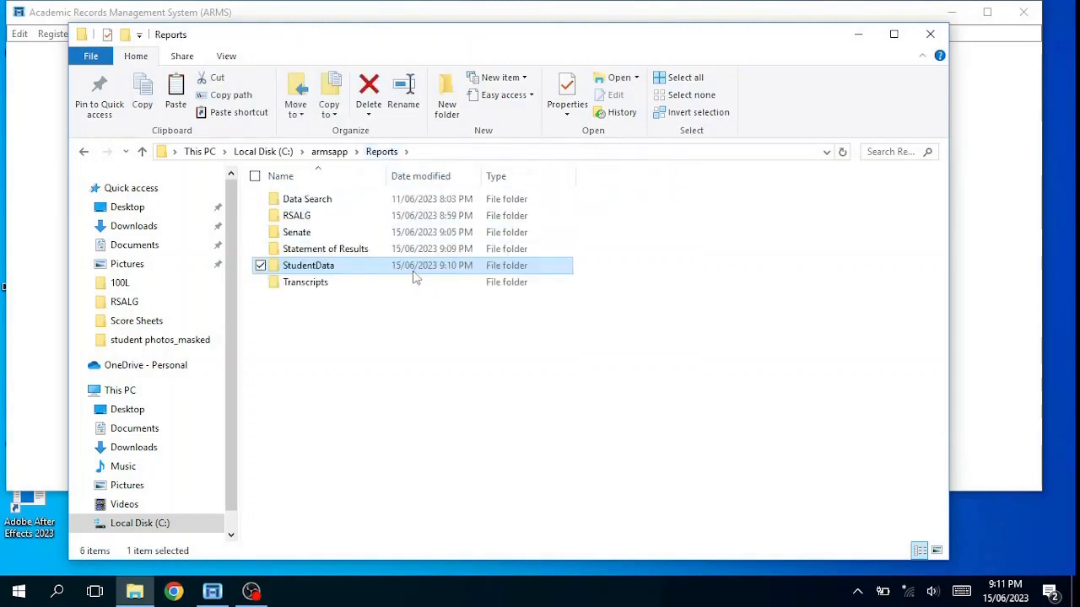
double_click(305, 217)
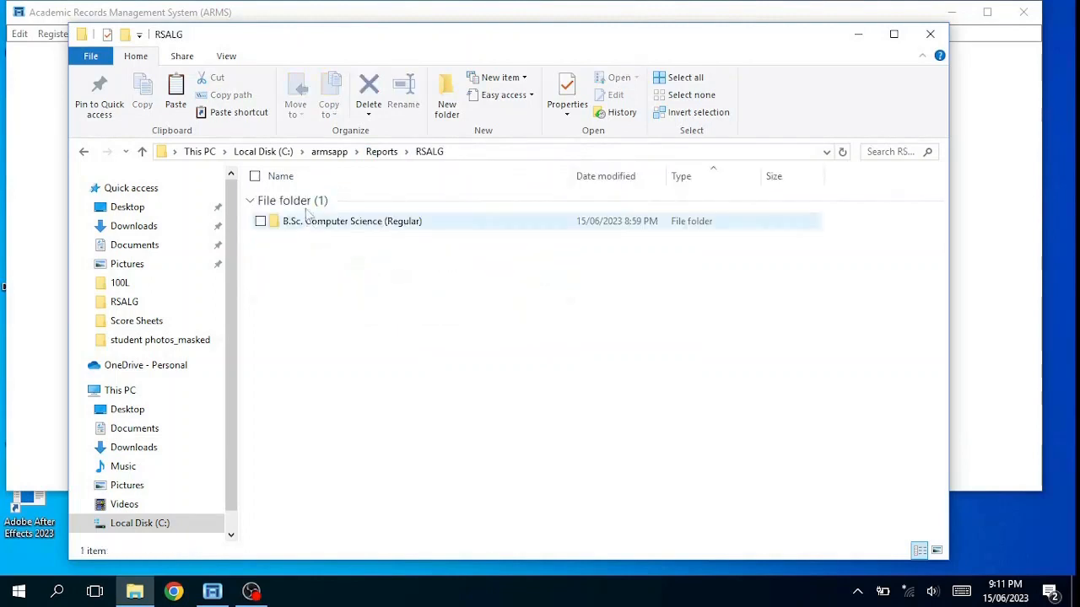
left_click(84, 152)
double_click(310, 240)
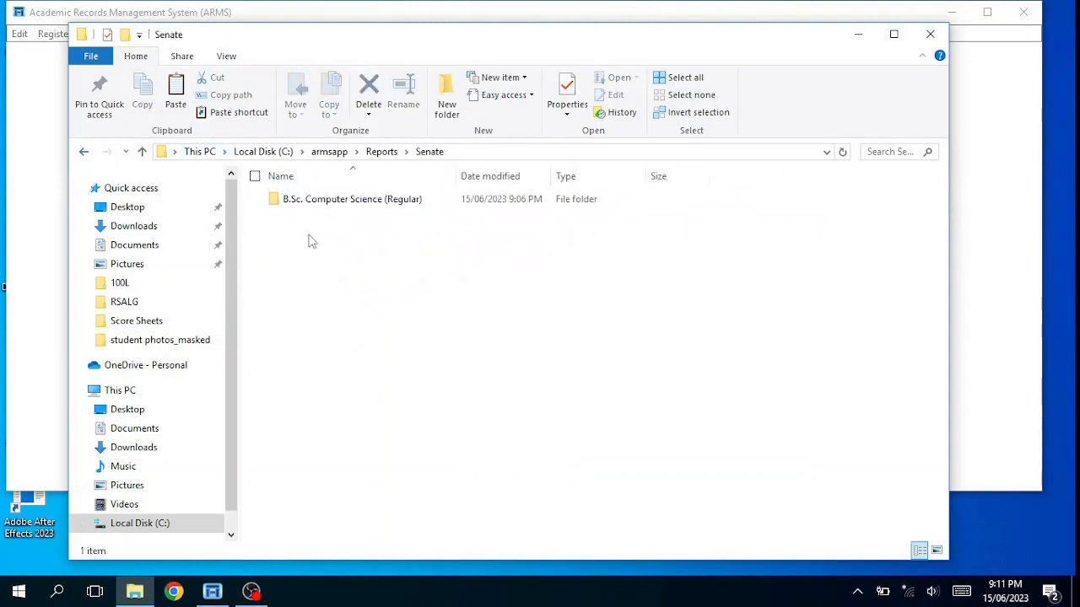
left_click(84, 152)
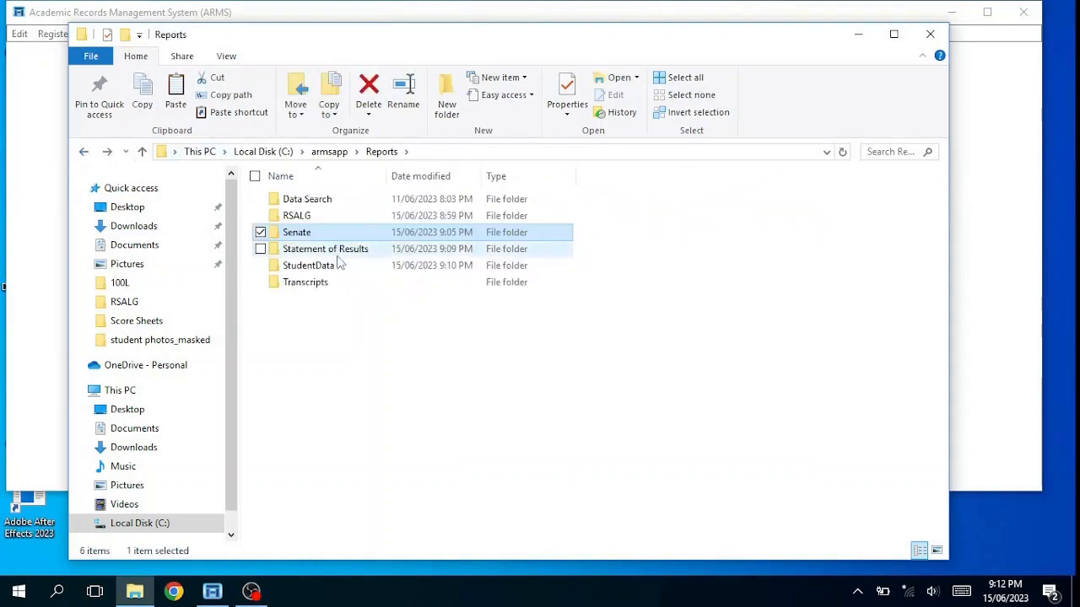
double_click(338, 250)
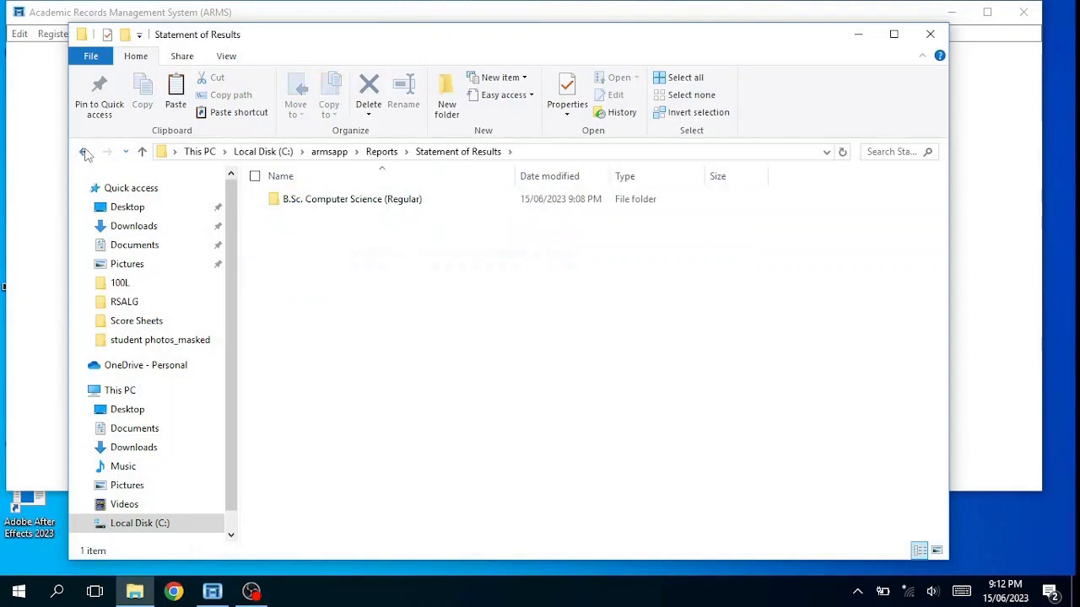
left_click(84, 152)
double_click(314, 266)
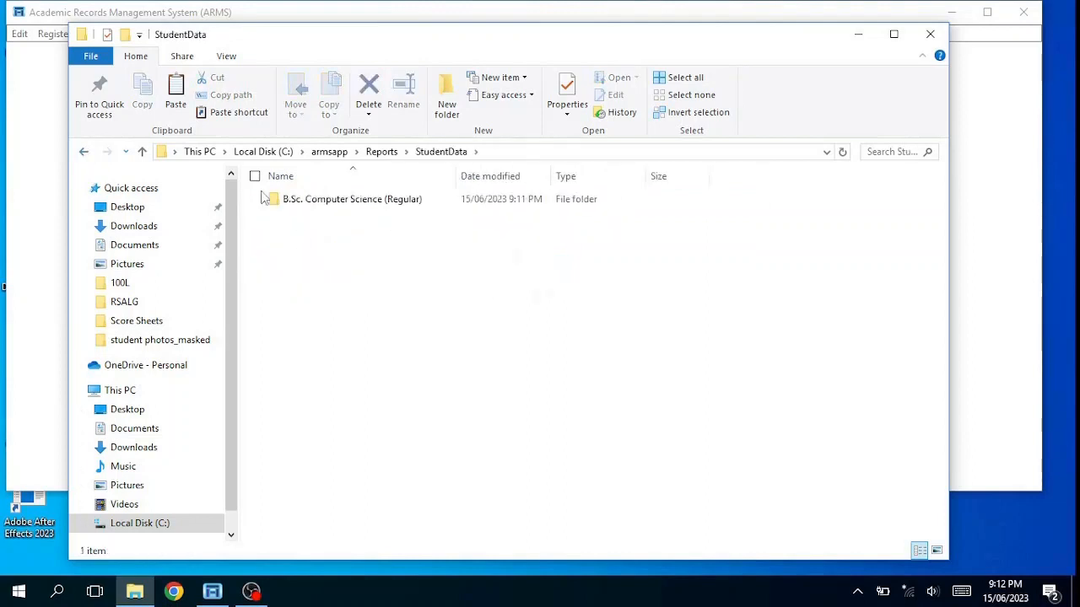
left_click(84, 152)
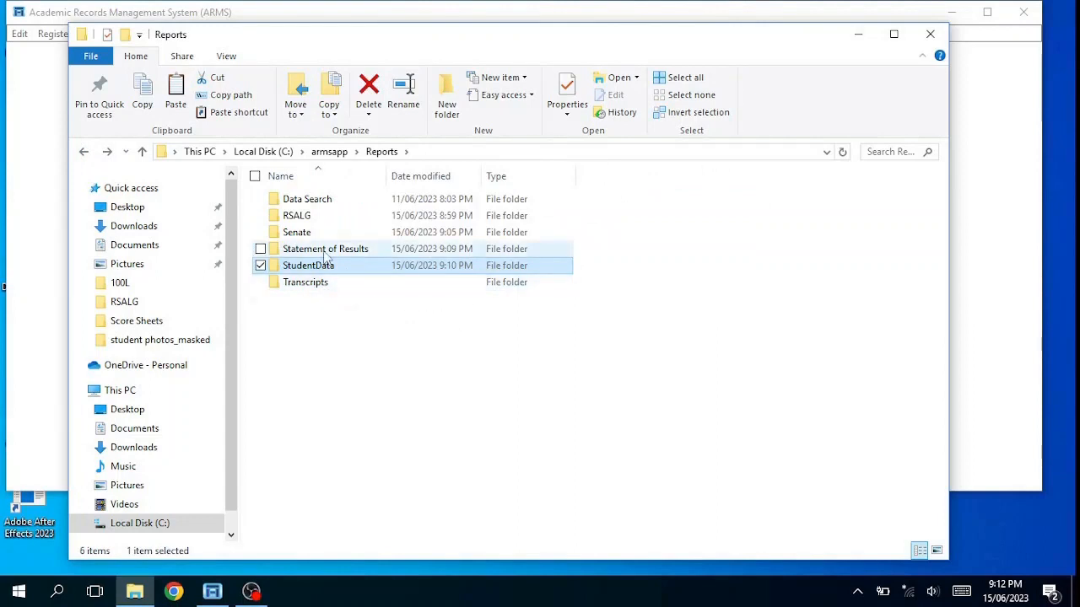
double_click(314, 285)
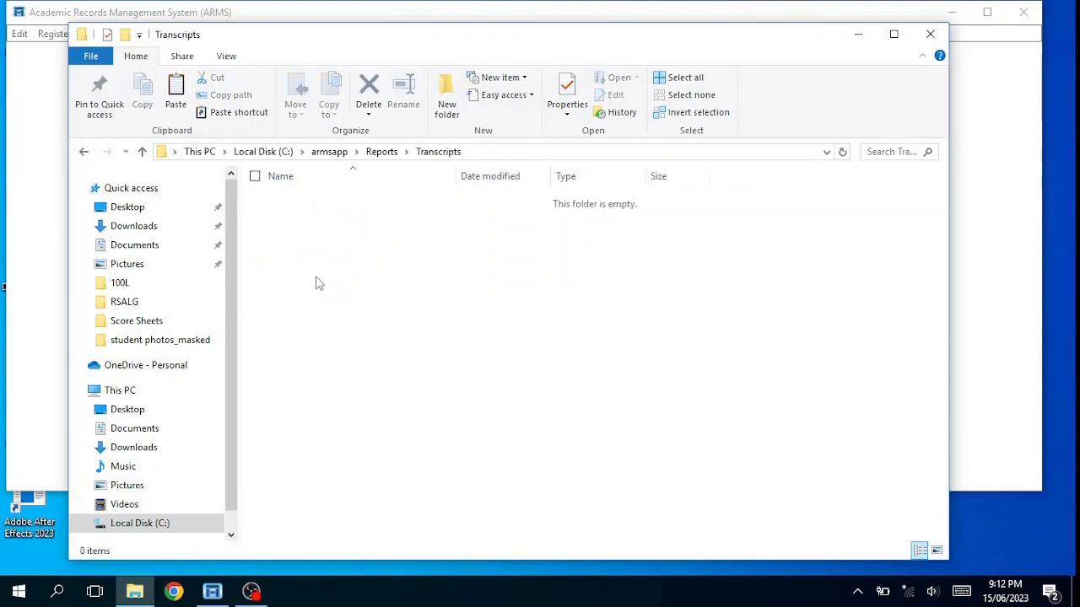
left_click(84, 153)
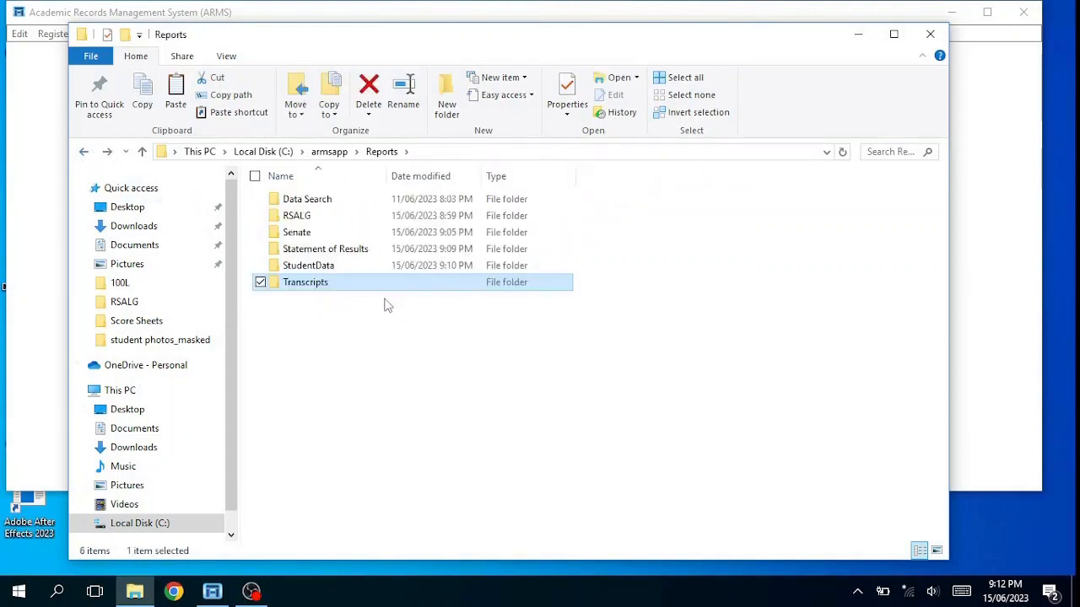
Step: Copy the B.Sc. Computer Science (Regular) folder from Senate into the Transcripts folder
double_click(297, 233)
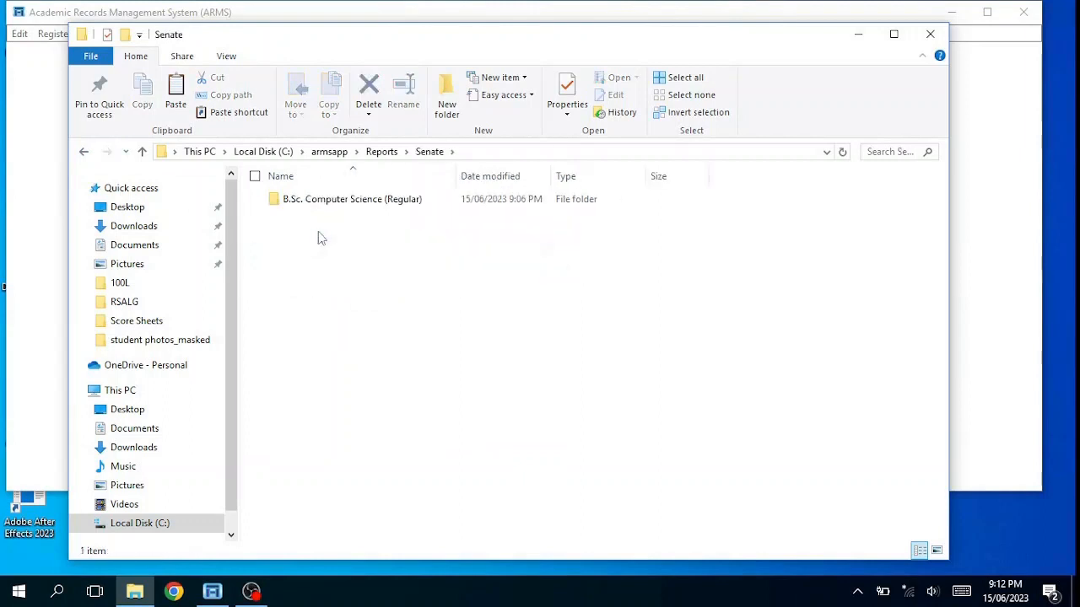
left_click(375, 210)
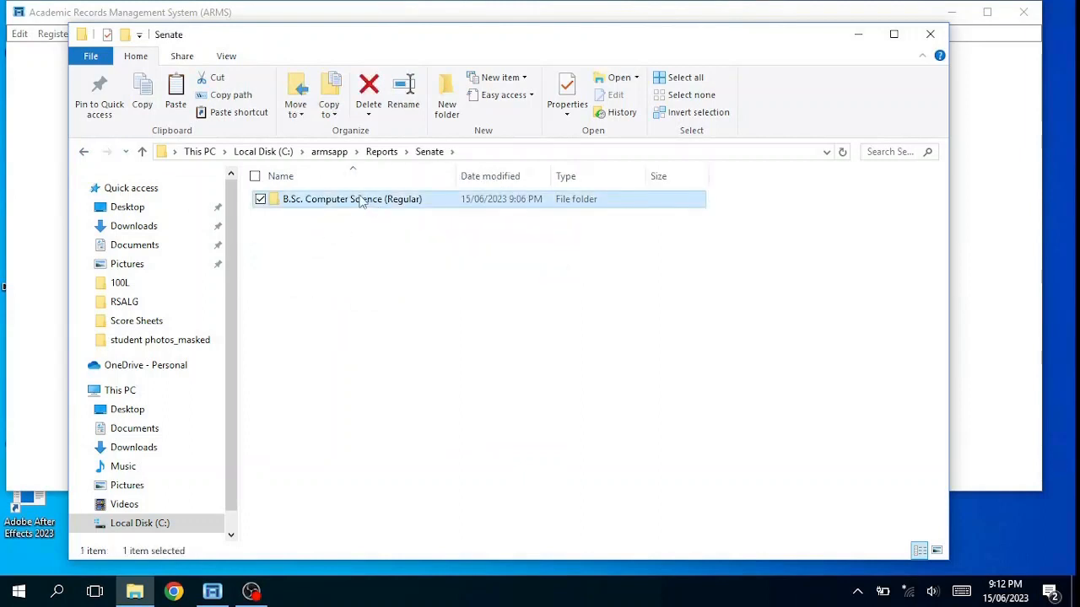
left_click(381, 152)
double_click(319, 289)
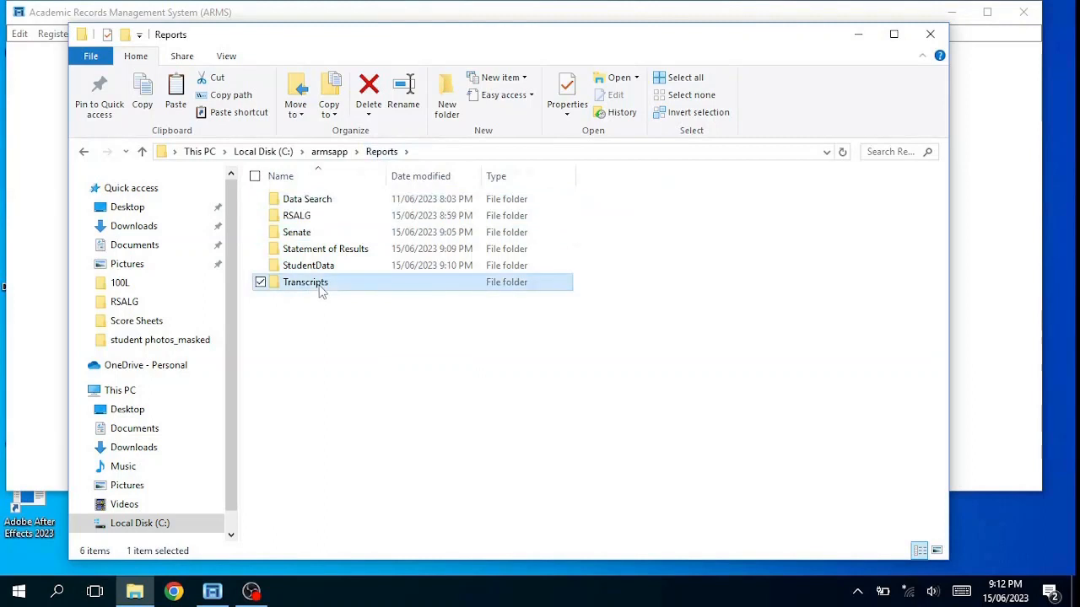
right_click(367, 342)
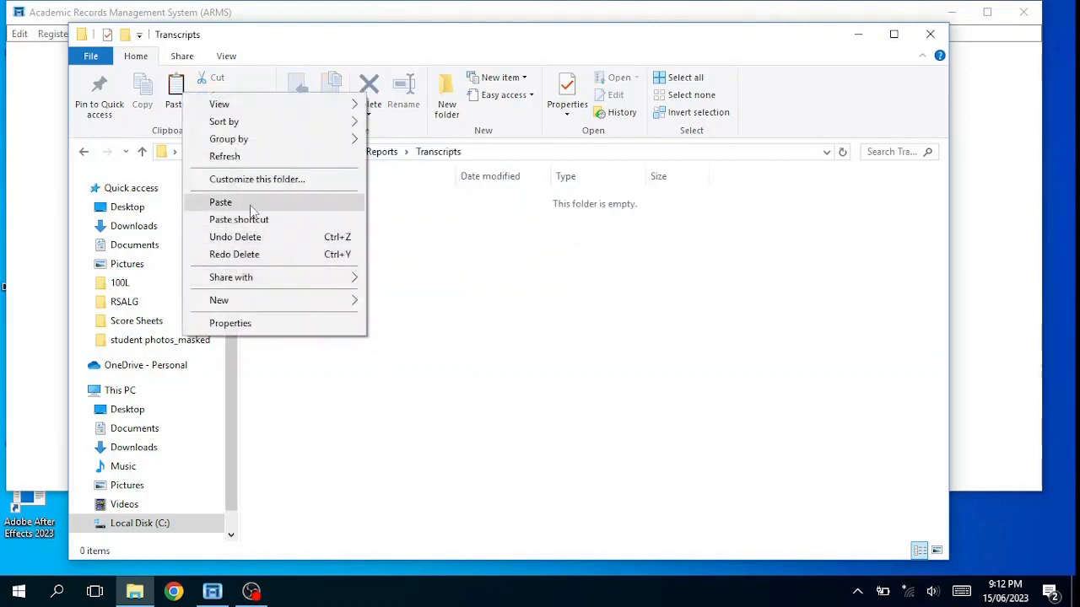
left_click(217, 203)
Step: Delete the 100L folder from 2023-2024 in Transcripts' B.Sc. Computer Science (Regular) and return to the programme folder
double_click(400, 204)
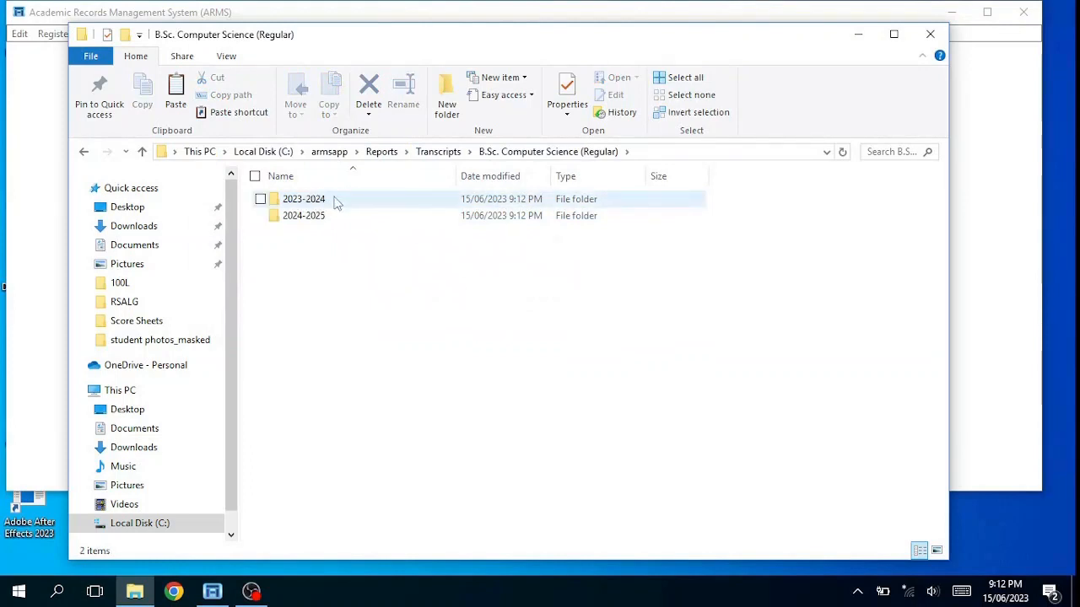
double_click(316, 205)
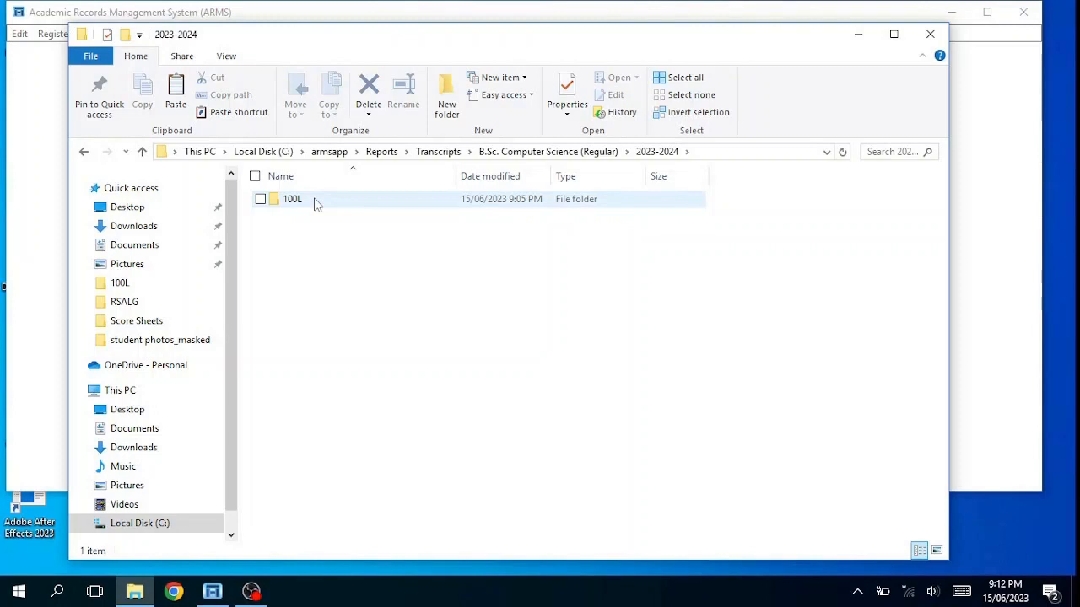
left_click(316, 205)
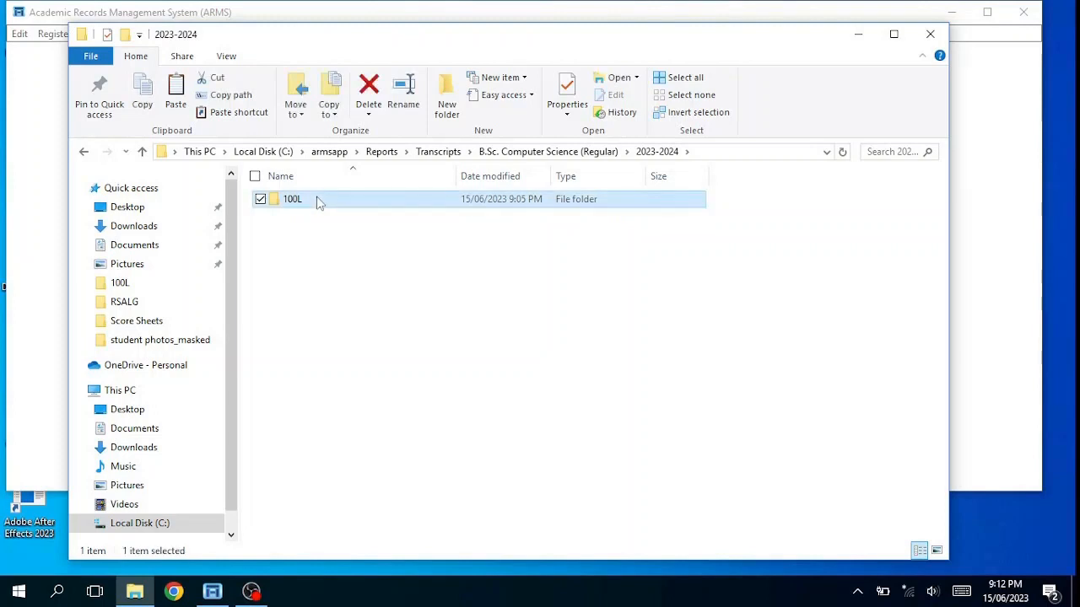
key("Delete")
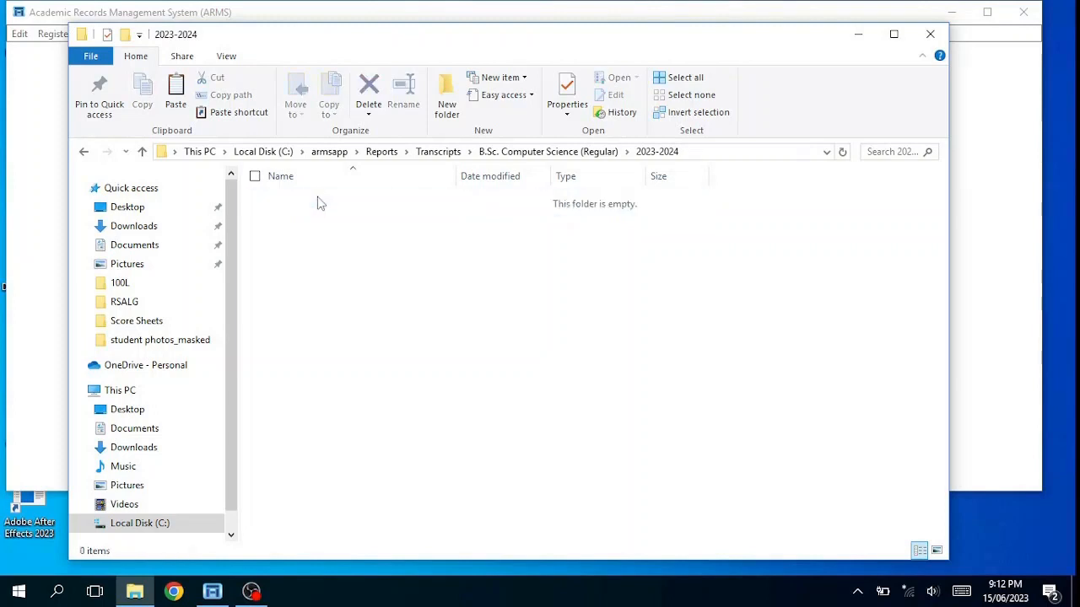
left_click(90, 152)
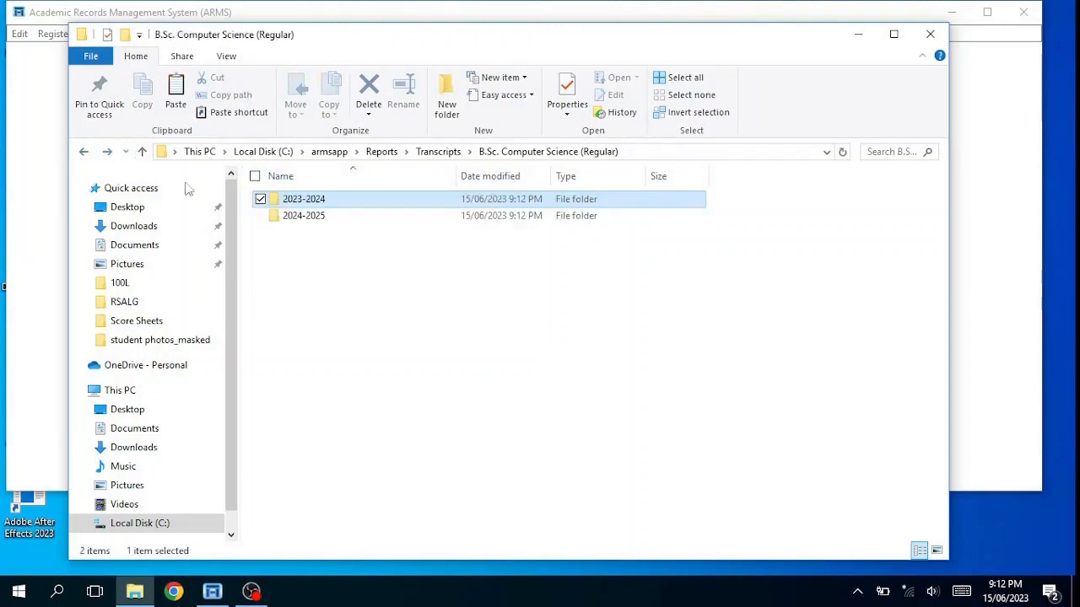
Step: Delete the 100L folder from 2024-2025 in Transcripts' B.Sc. Computer Science (Regular) and return to the Transcripts folder
double_click(297, 218)
left_click(296, 206)
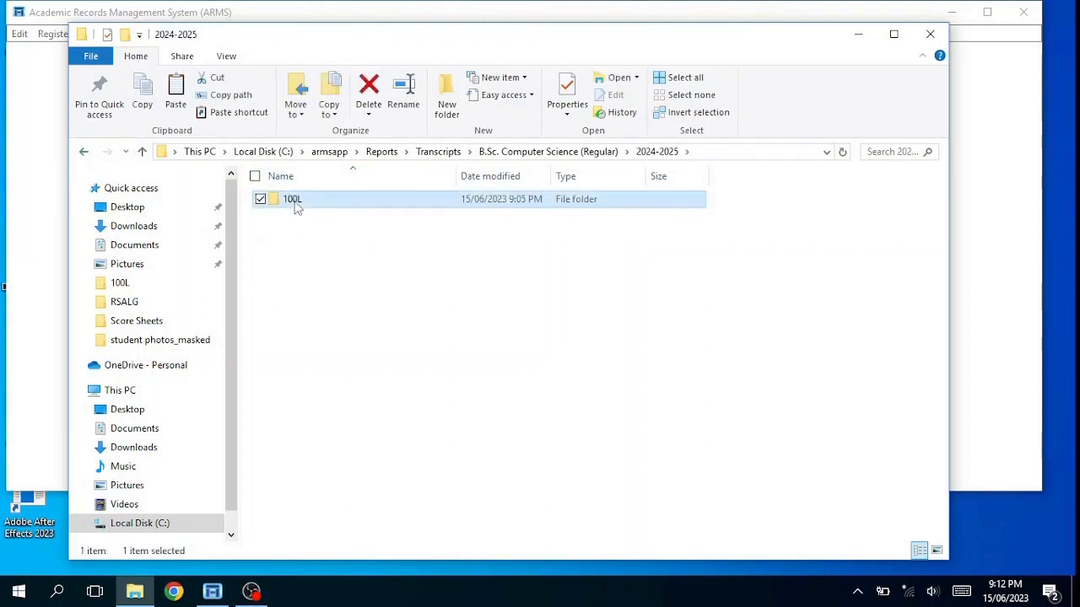
key("Delete")
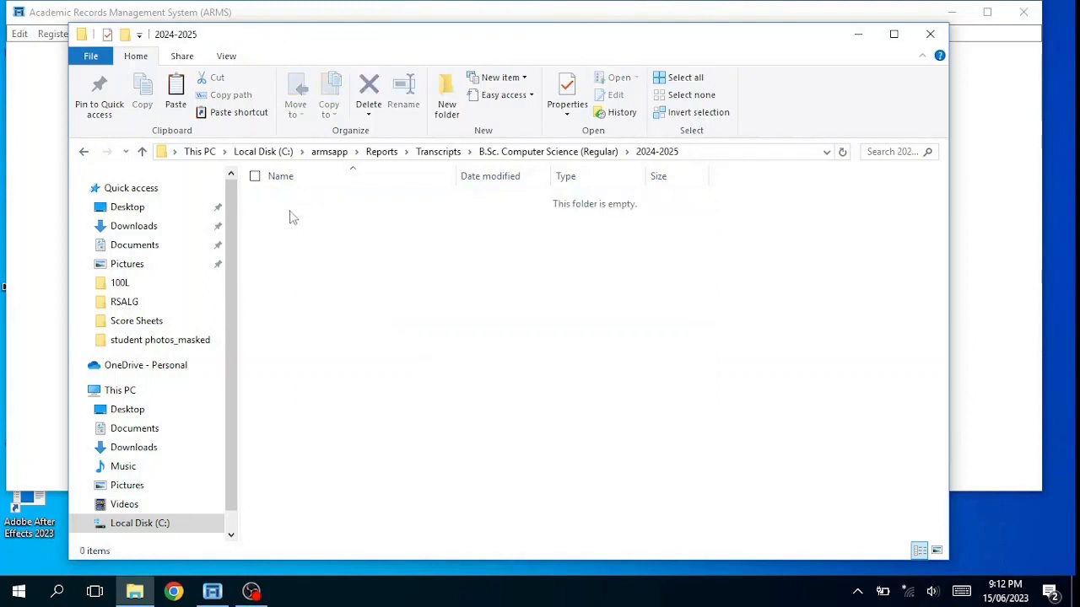
left_click(87, 157)
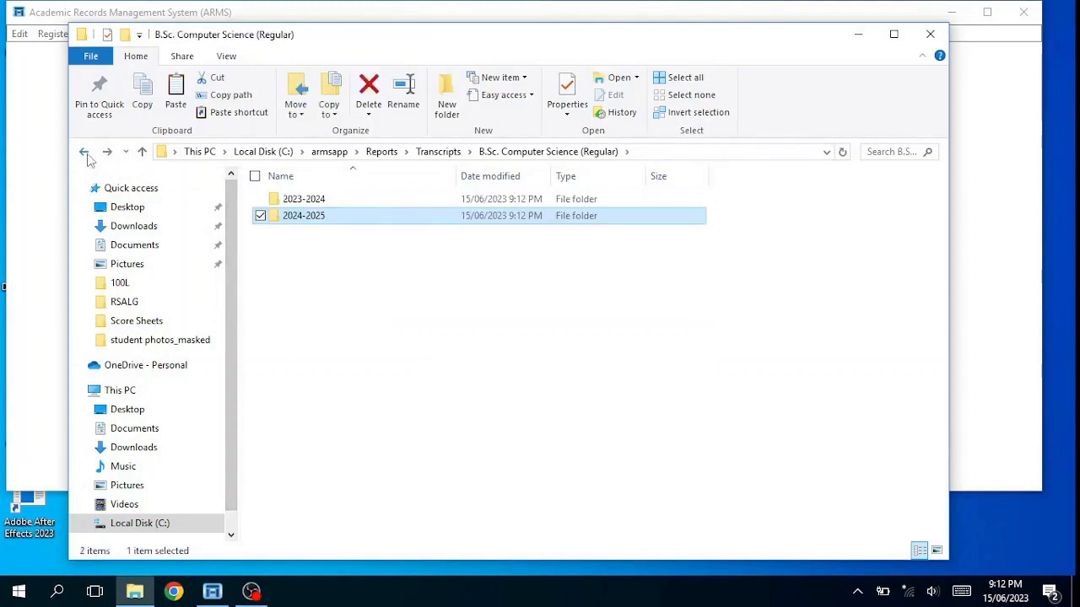
left_click(331, 207)
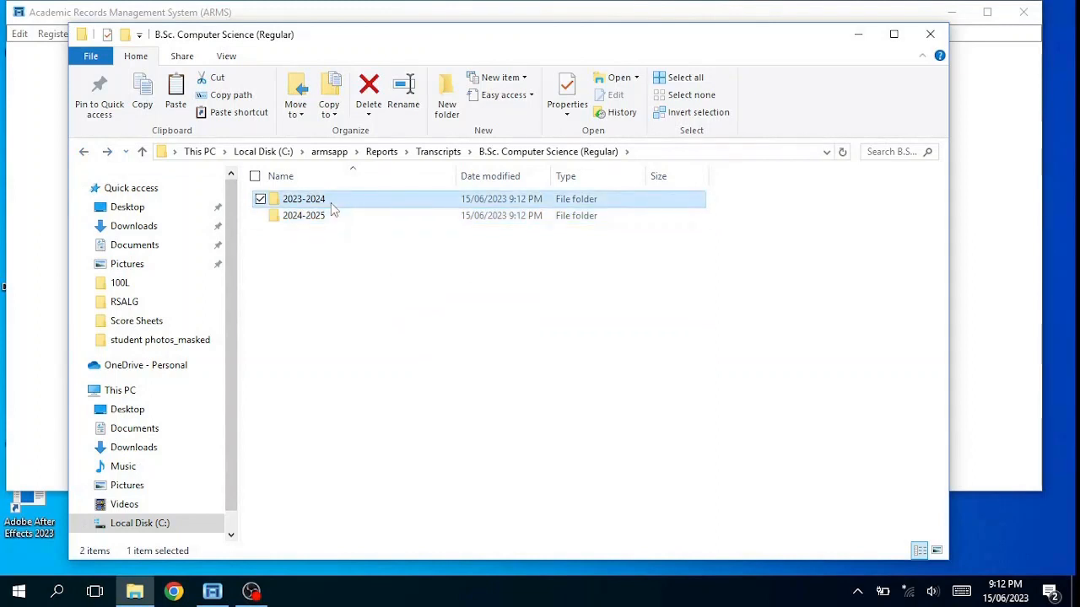
left_click(86, 152)
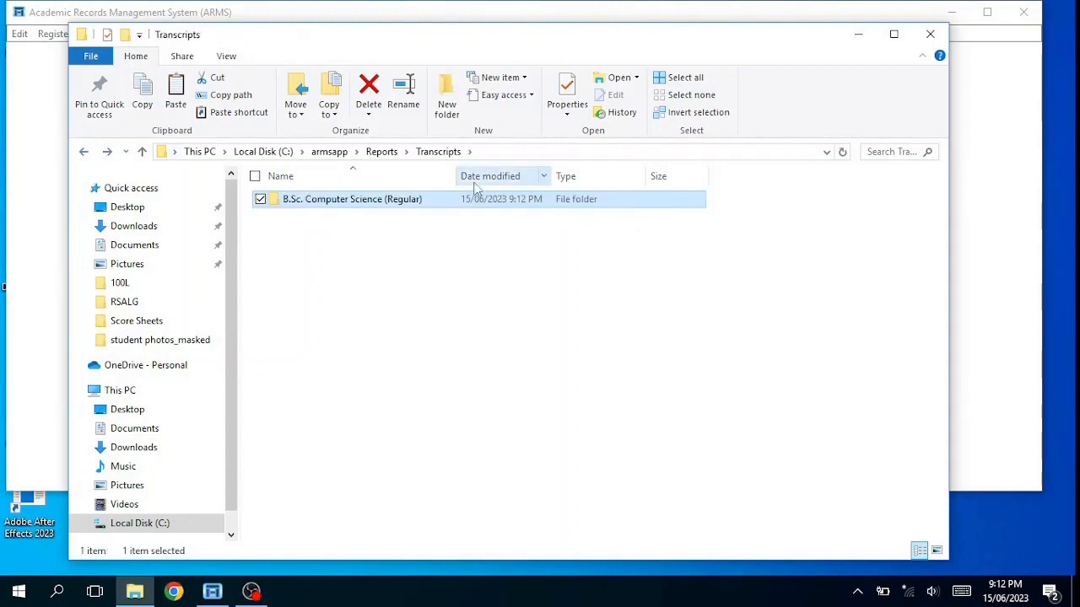
Step: Delete the 100L folder from 2023-2024 in Senate's B.Sc. Computer Science (Regular)
left_click(383, 152)
double_click(305, 232)
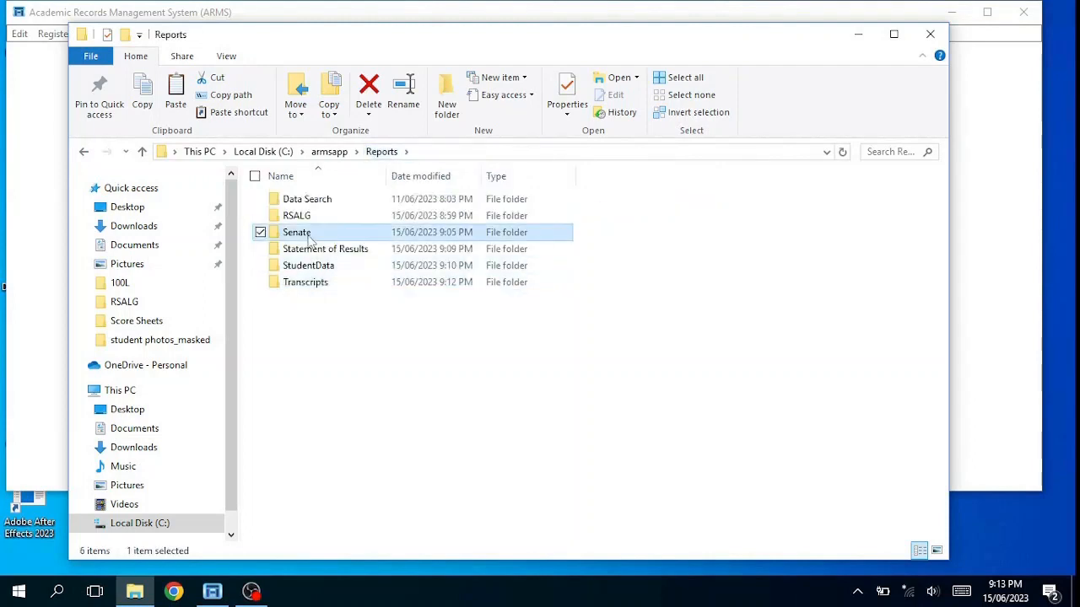
double_click(319, 200)
double_click(318, 202)
left_click(318, 203)
key("Delete")
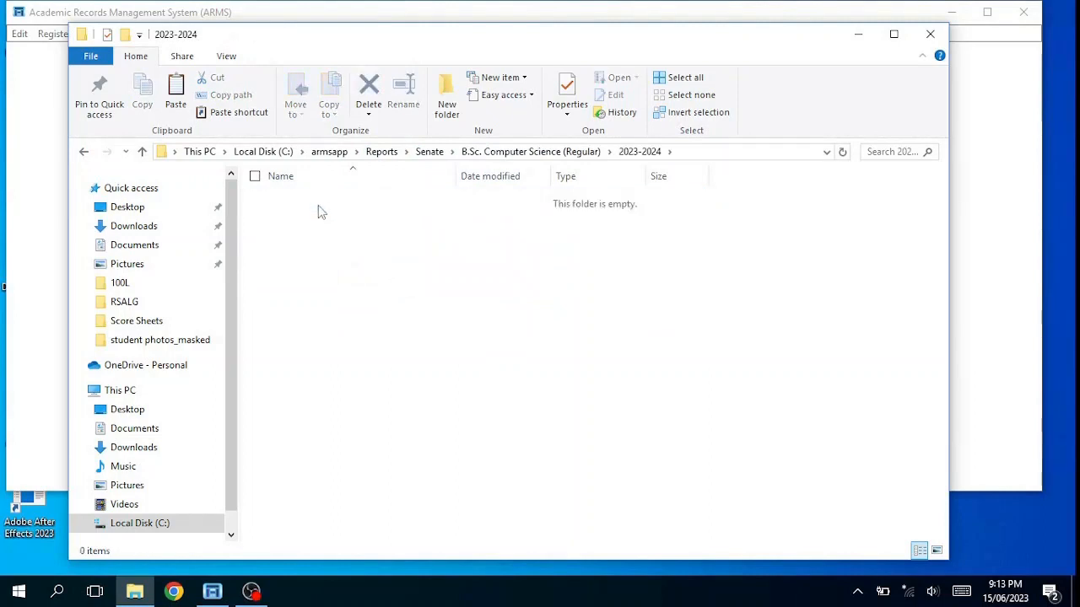
Step: Delete the 100L folder from 2024-2025 in Senate's B.Sc. Computer Science (Regular) and go back to the 2023-2024 folder
left_click(142, 152)
double_click(297, 217)
left_click(295, 200)
key("Delete")
left_click(85, 152)
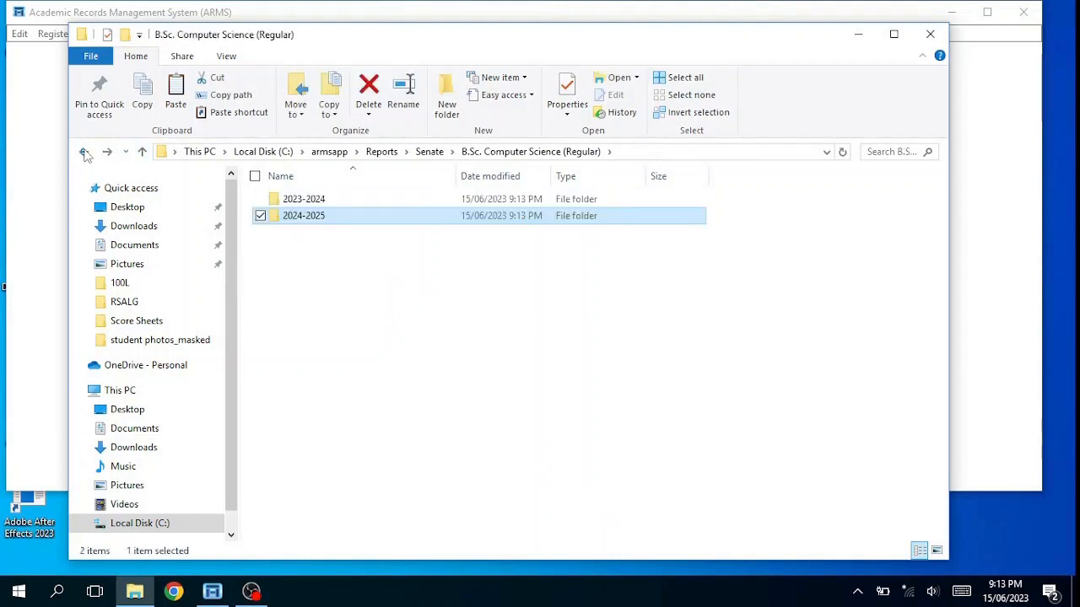
left_click(85, 152)
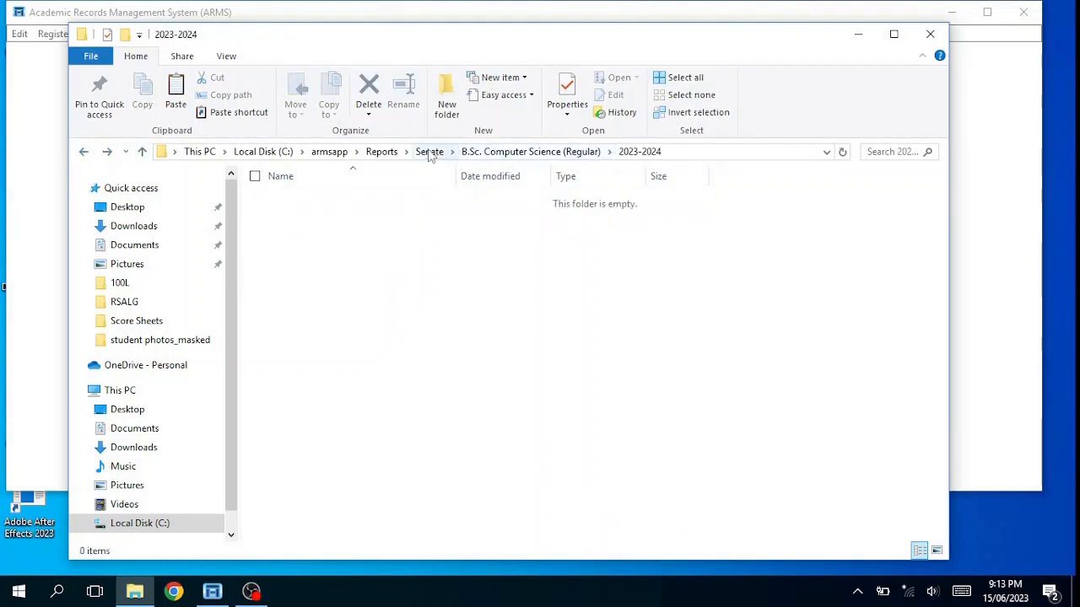
Step: Check the Data Search folder in Reports, and copy the B.Sc. Computer Science (Regular) folder from Statement of Results
left_click(382, 151)
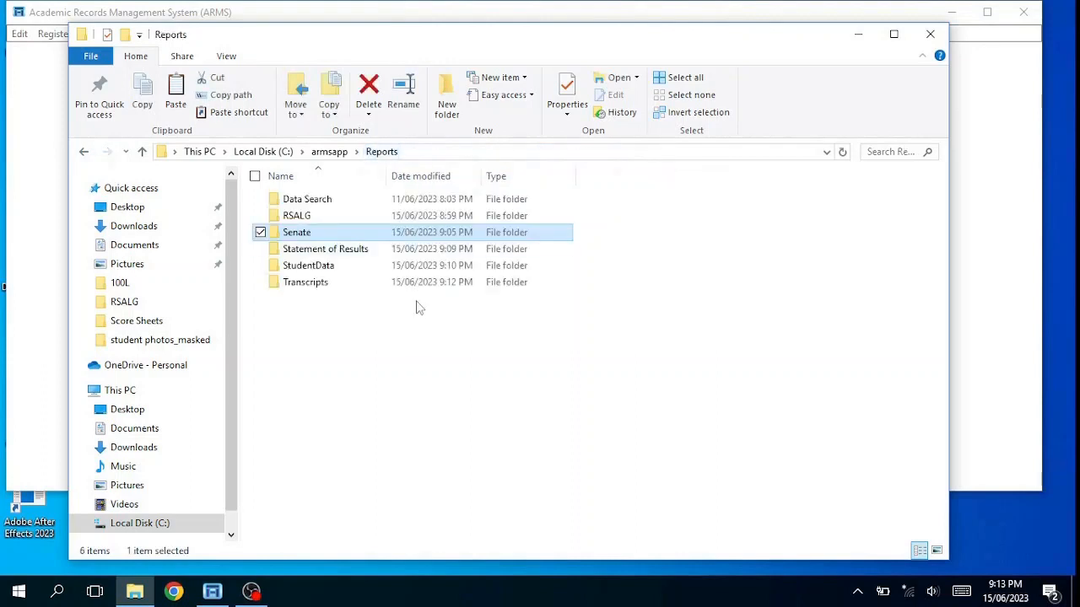
double_click(314, 203)
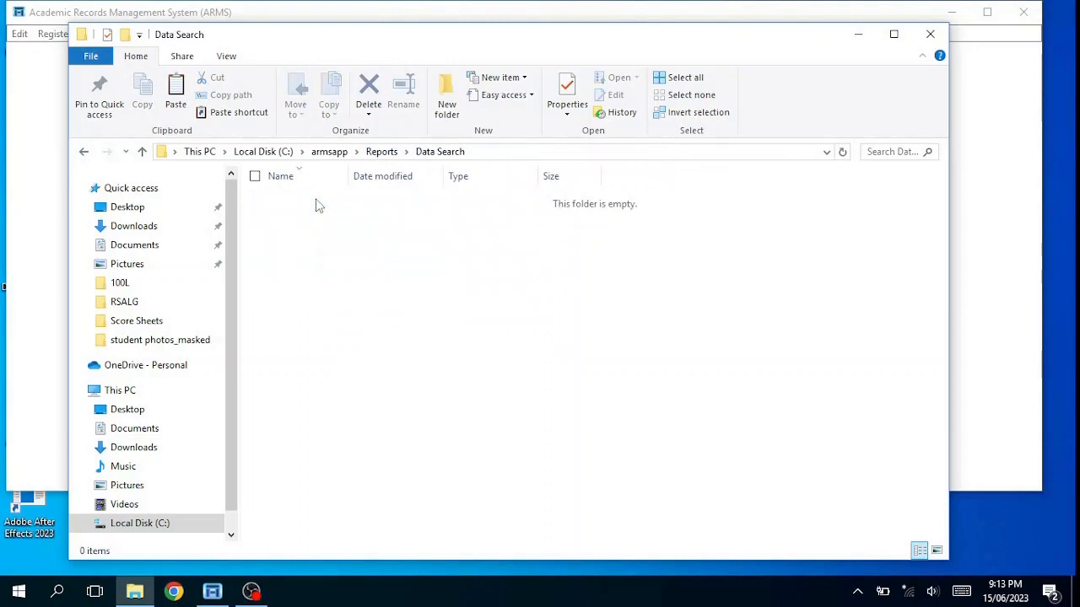
left_click(84, 152)
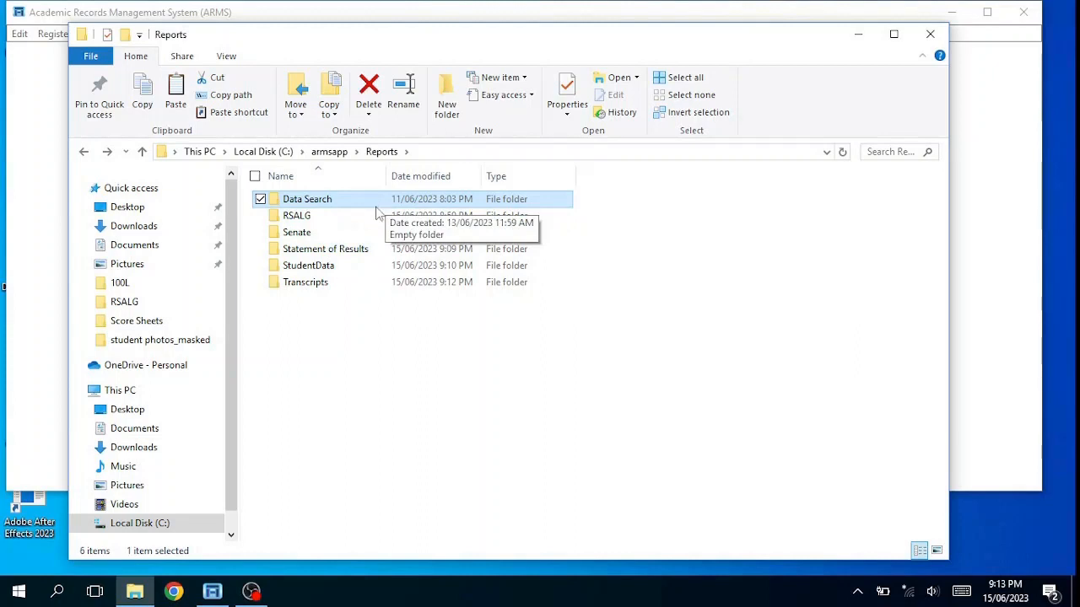
double_click(342, 256)
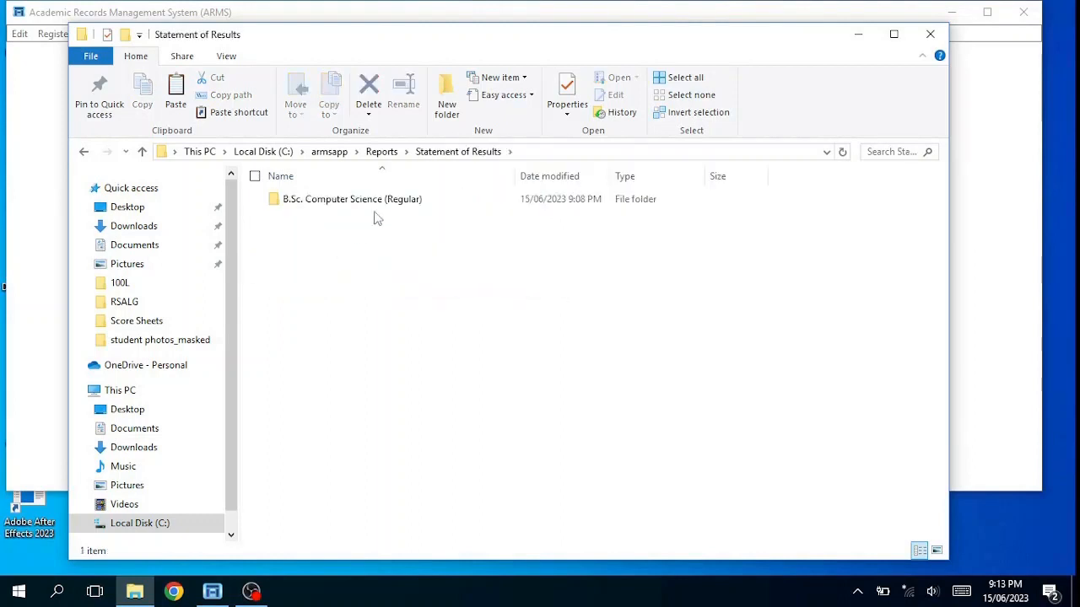
left_click(401, 199)
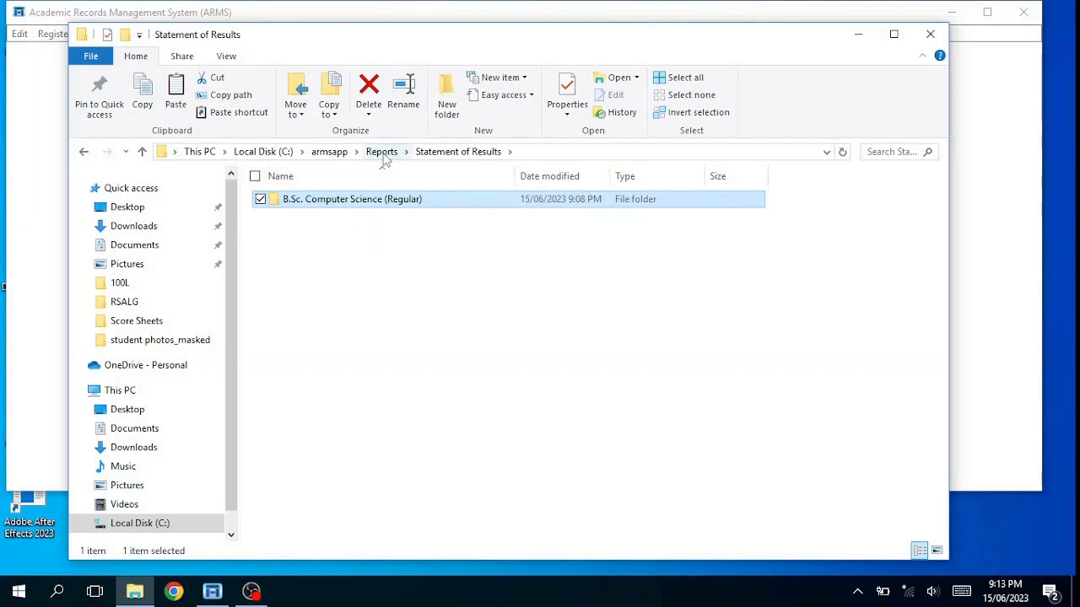
Step: Paste the B.Sc. Computer Science (Regular) folder into Data Search, widen the Name column to fit its name, and open the pasted folder
left_click(384, 160)
double_click(309, 200)
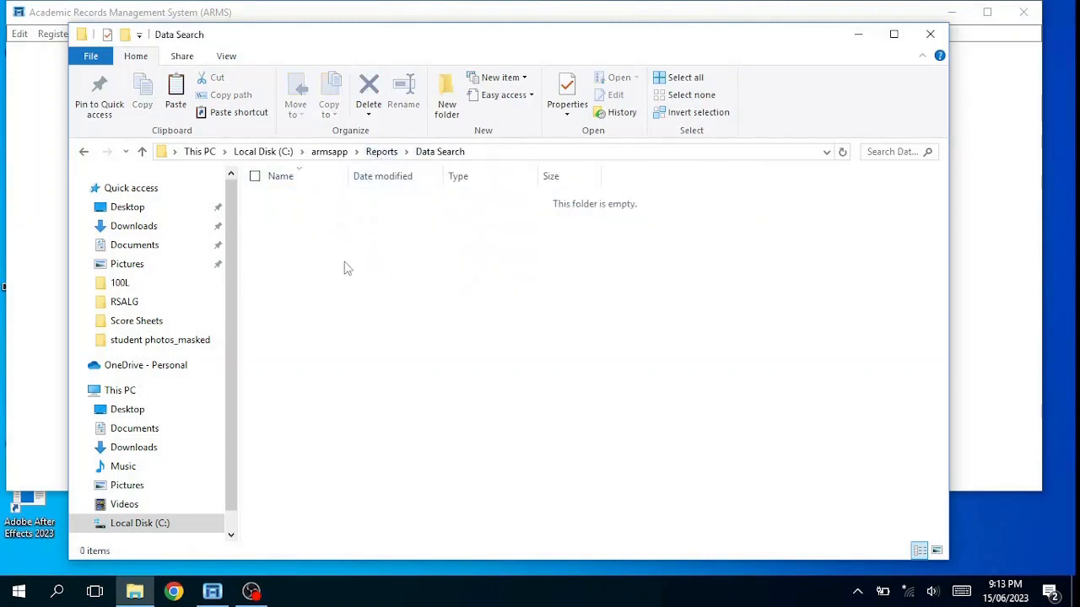
right_click(337, 305)
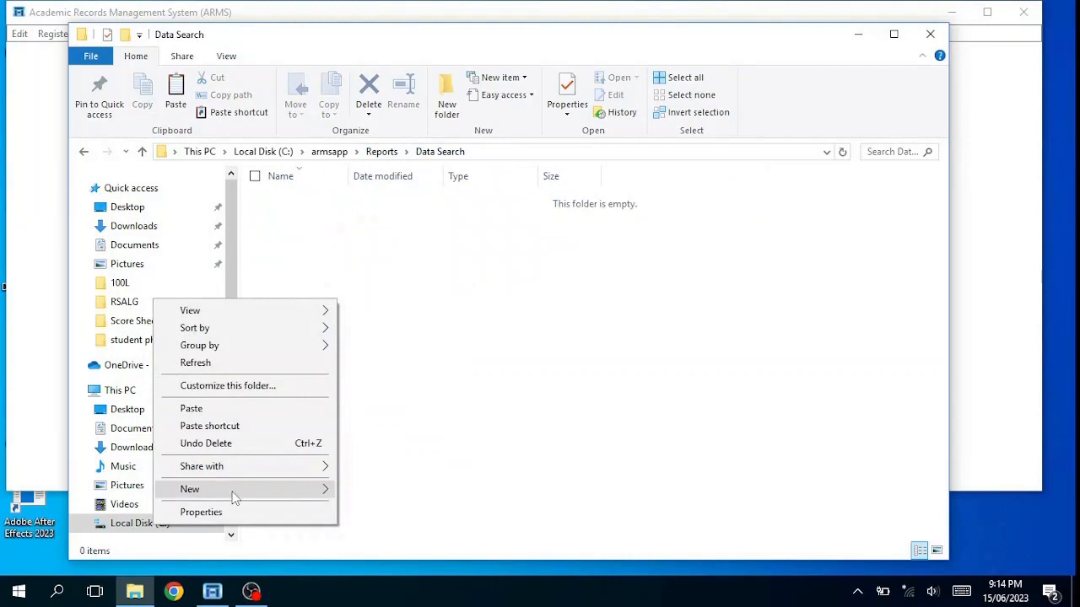
right_click(369, 273)
right_click(369, 272)
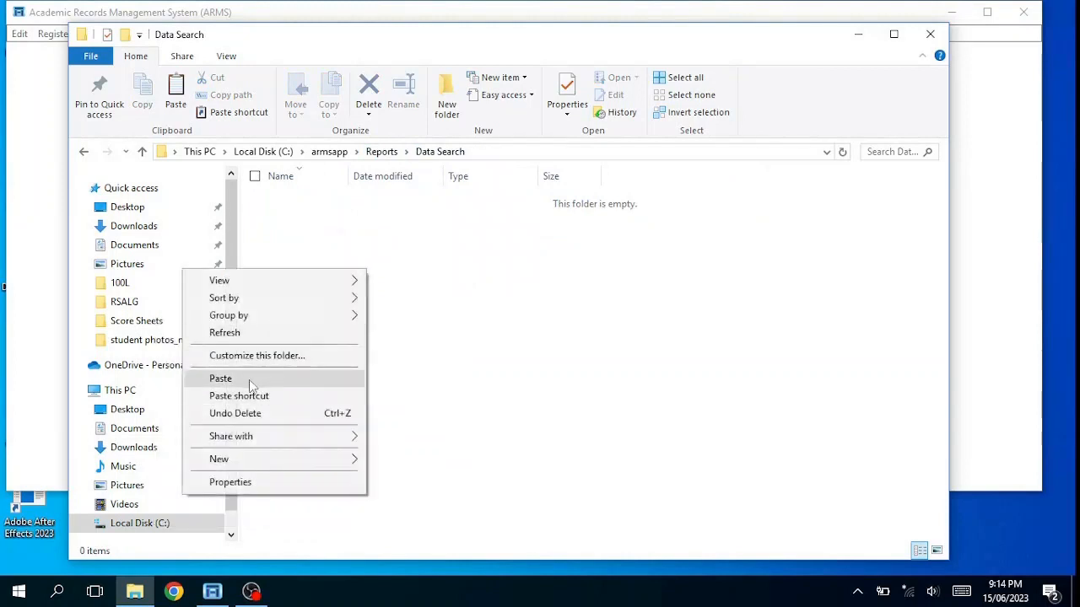
left_click(249, 379)
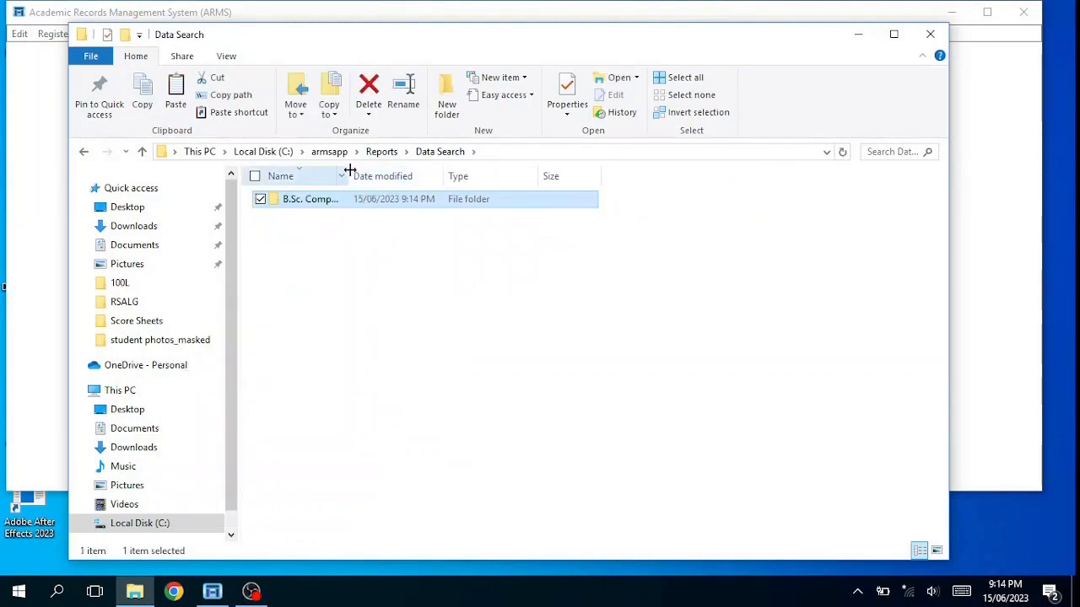
left_click_drag(349, 171, 464, 168)
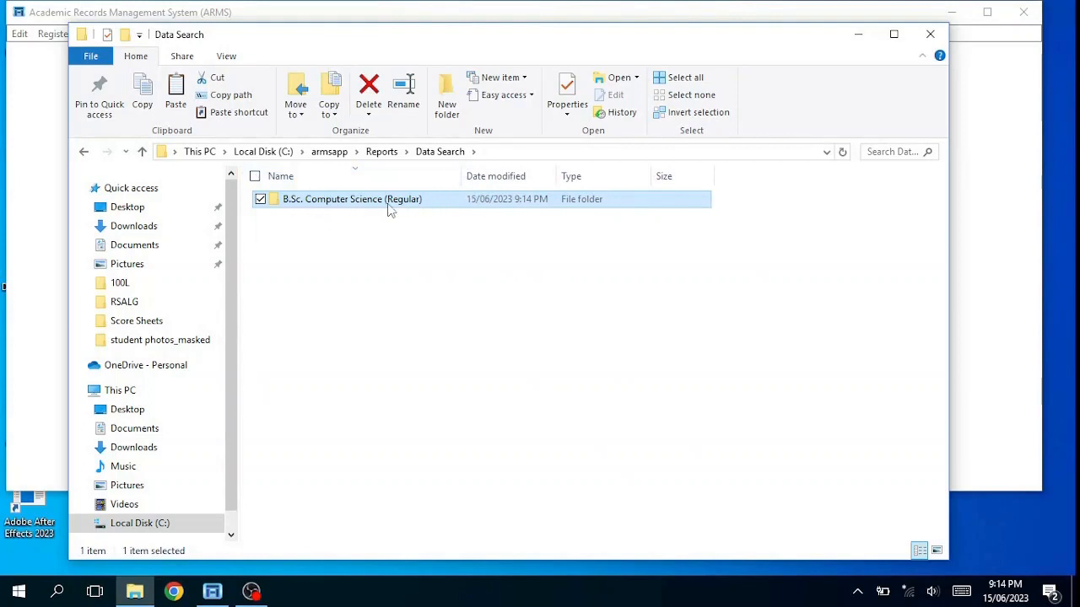
double_click(426, 203)
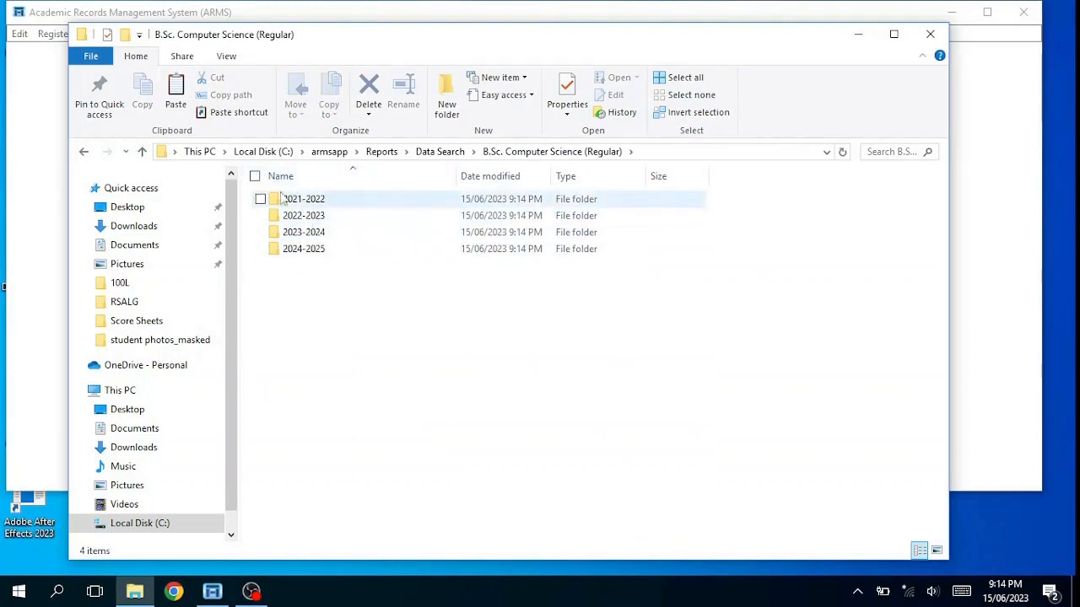
left_click(255, 177)
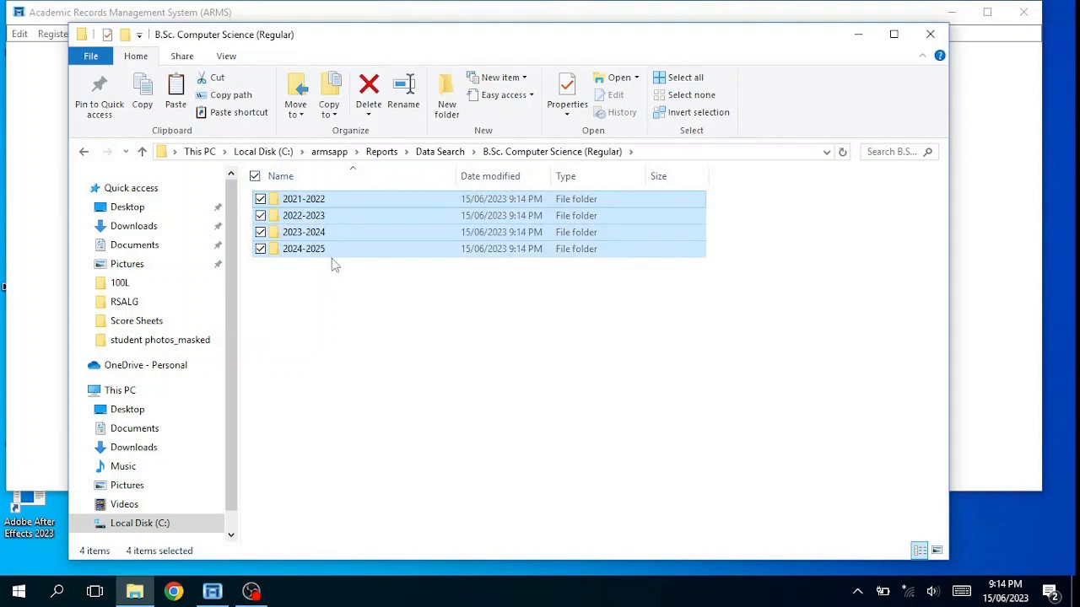
key("Delete")
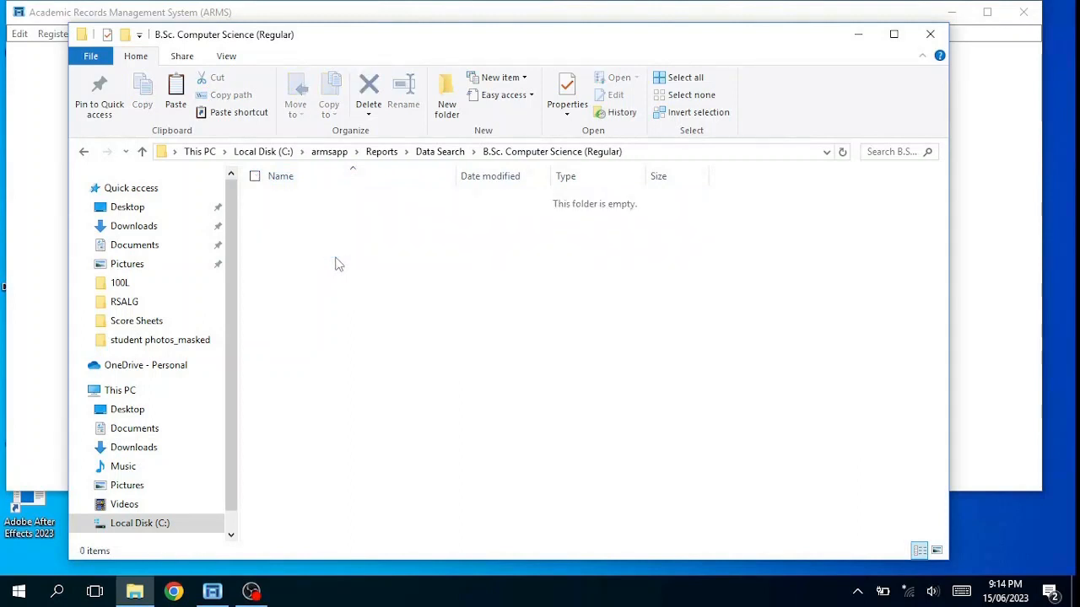
right_click(339, 261)
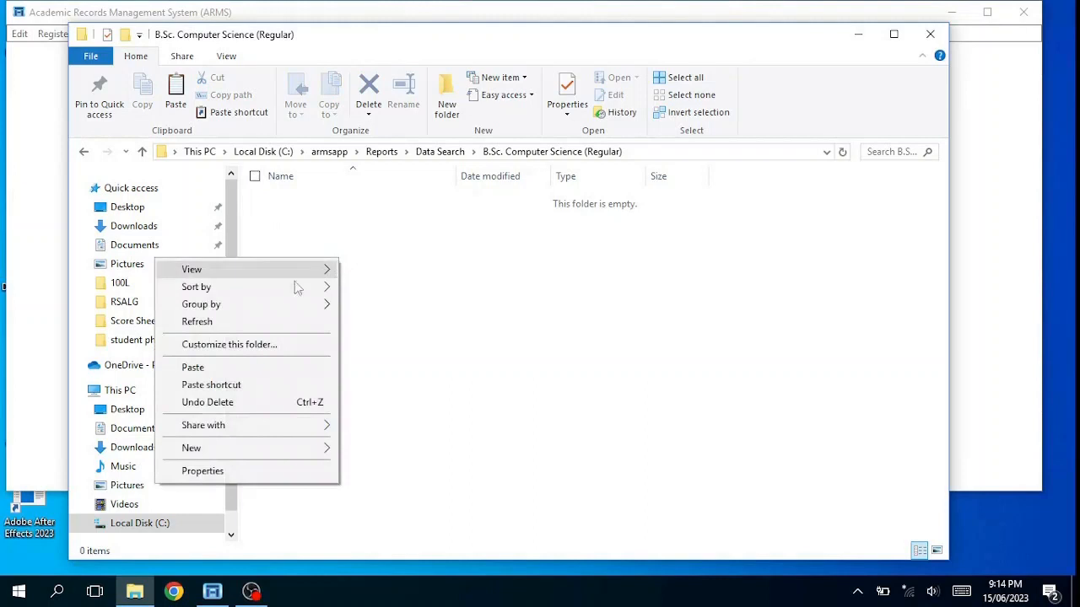
left_click(251, 402)
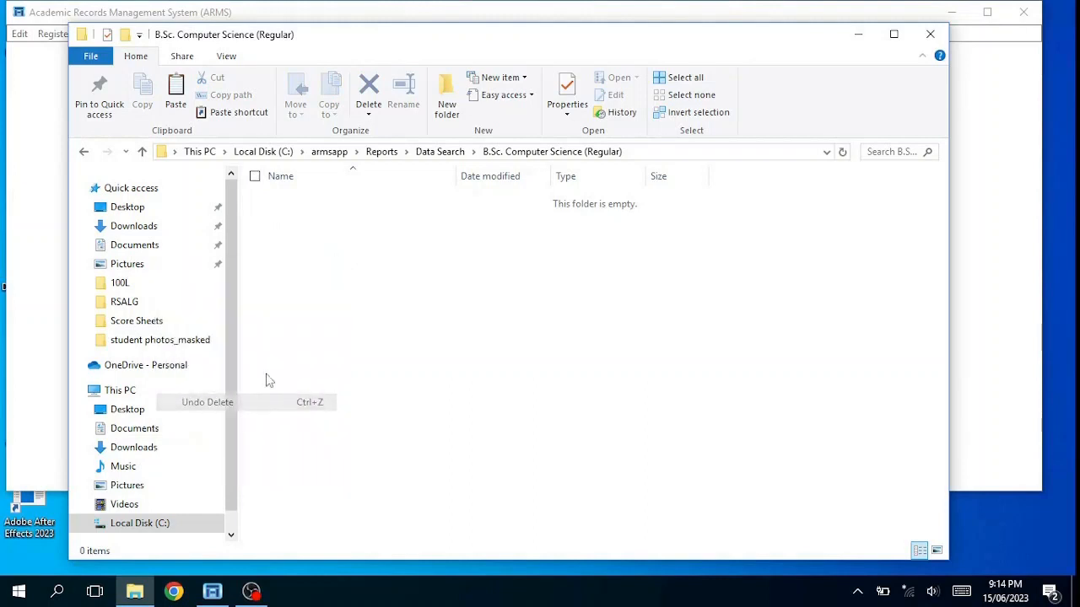
Step: Check the contents of the 2021-2022 folder in Data Search's B.Sc. Computer Science (Regular) and return to the programme folder
double_click(308, 205)
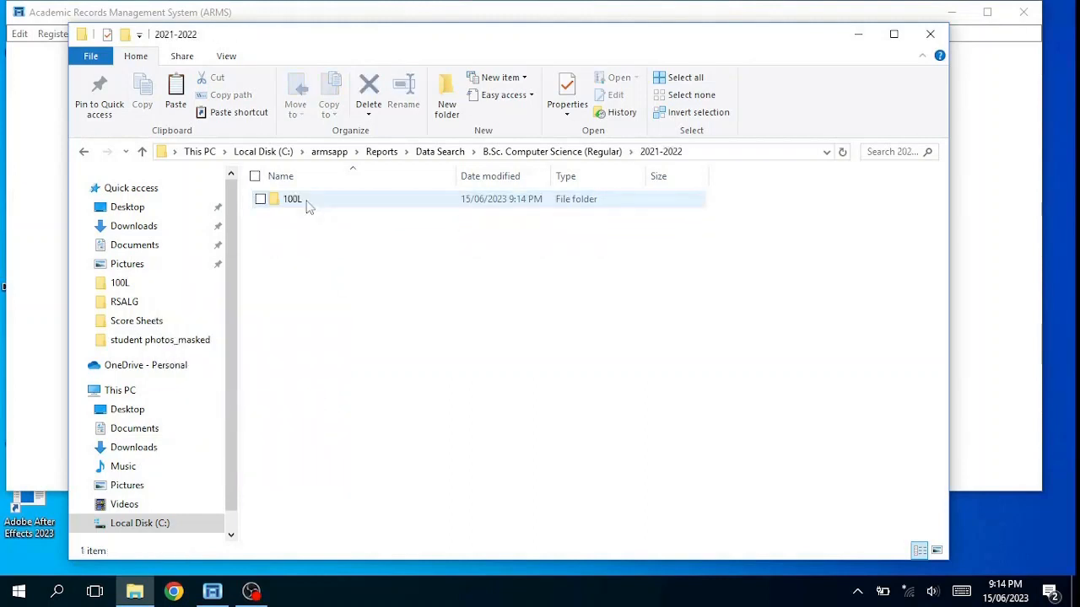
left_click(308, 205)
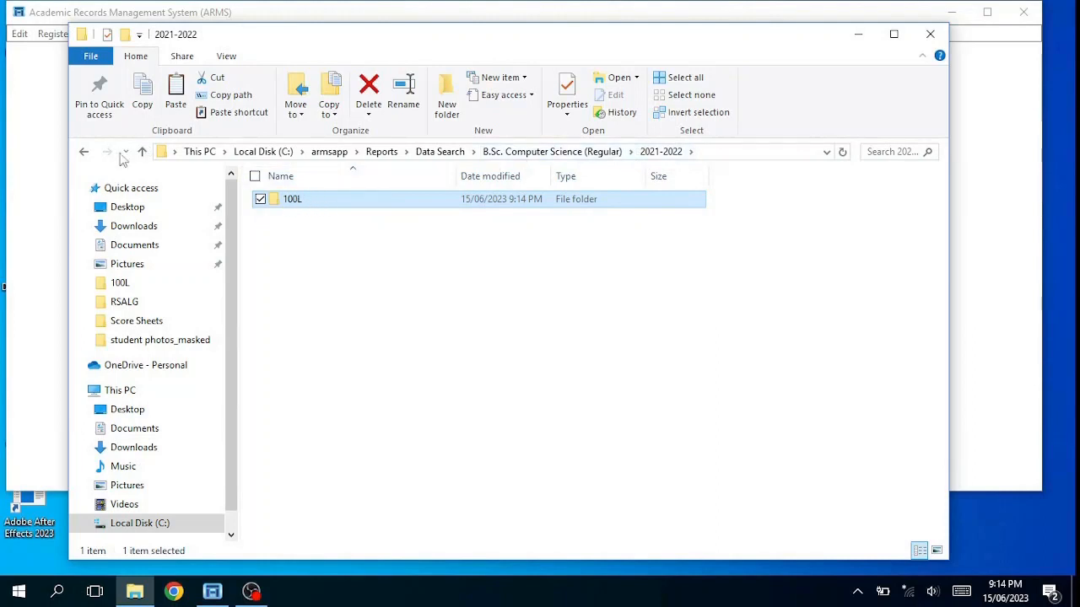
left_click(85, 152)
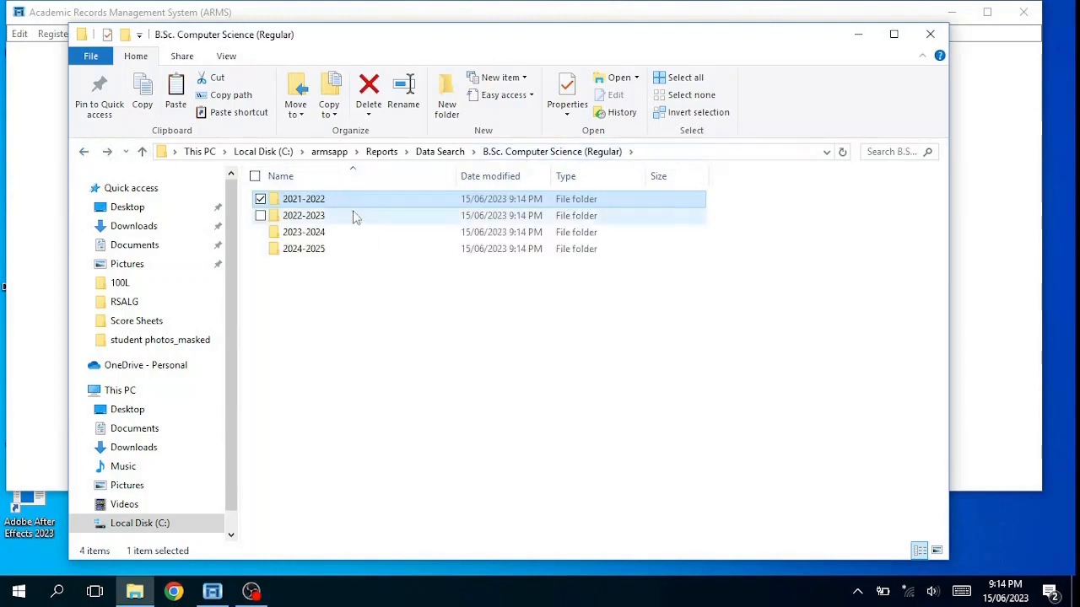
Step: Delete all session folders from Data Search's B.Sc. Computer Science (Regular) and go back to the Reports folder
left_click(254, 177)
key("Delete")
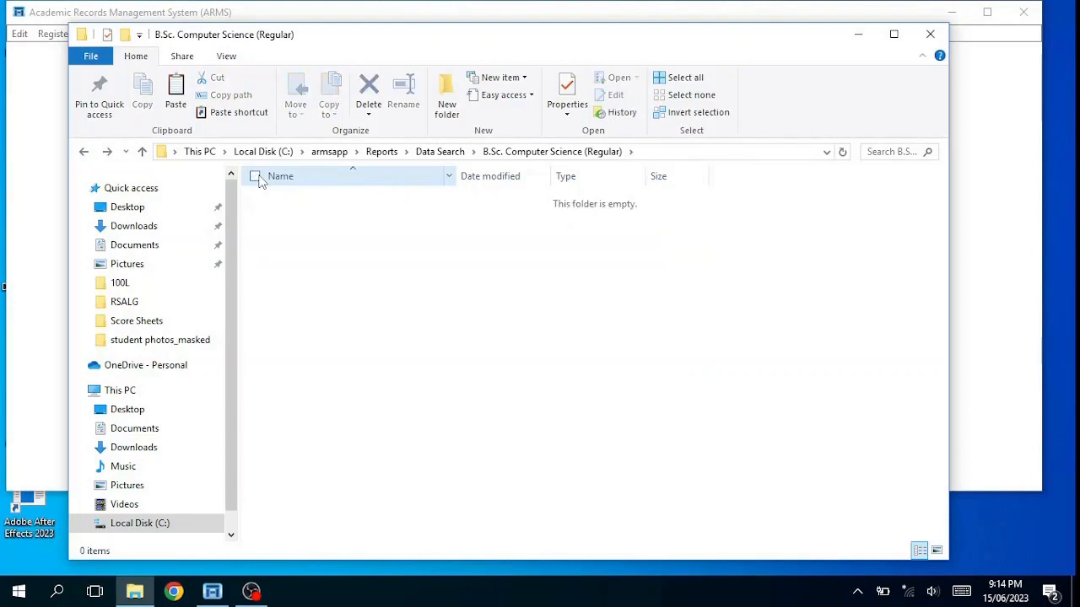
left_click(438, 152)
left_click(381, 152)
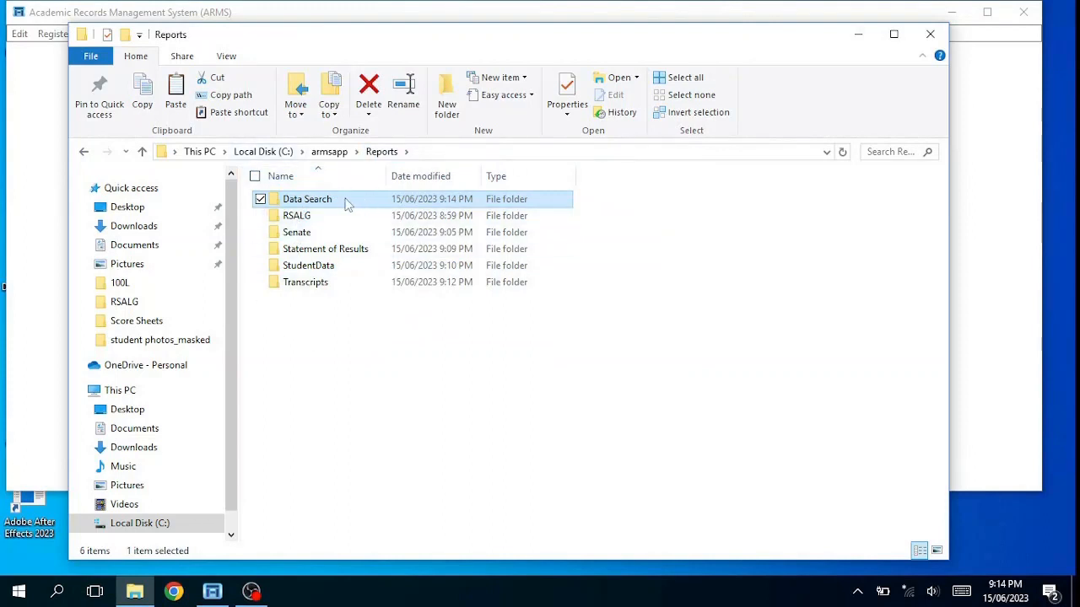
Step: Examine the contents of the Score Sheets and student photos folders in armsapp, returning to armsapp after each
left_click(328, 152)
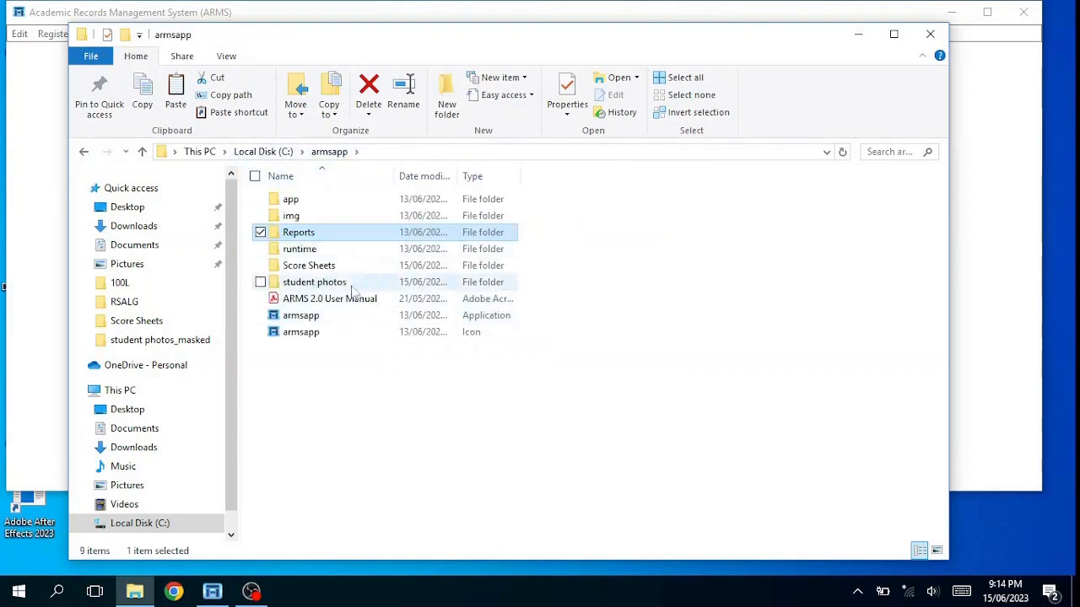
double_click(331, 268)
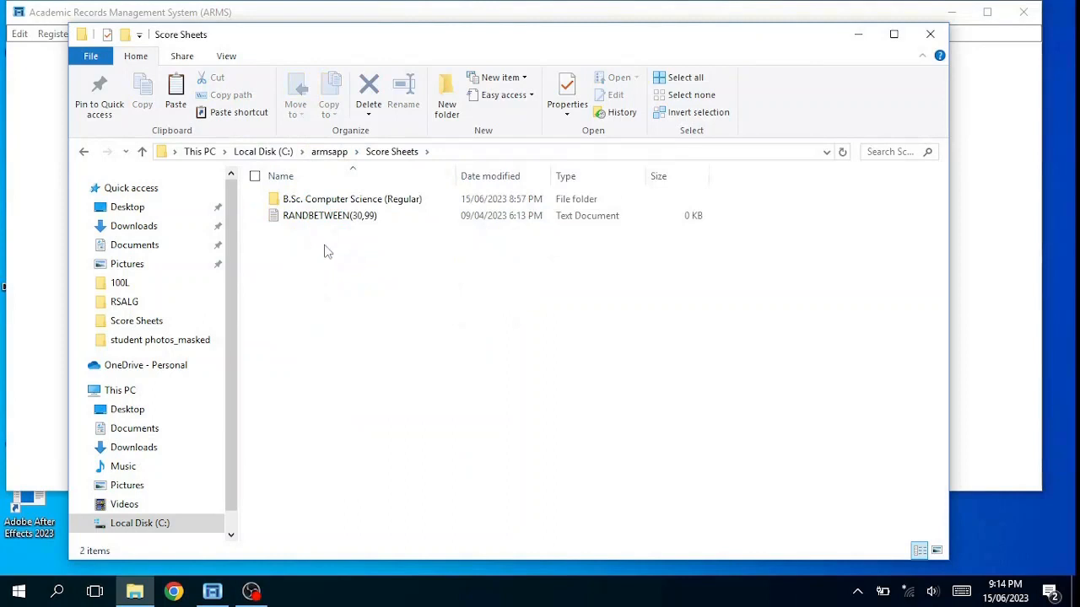
left_click(81, 153)
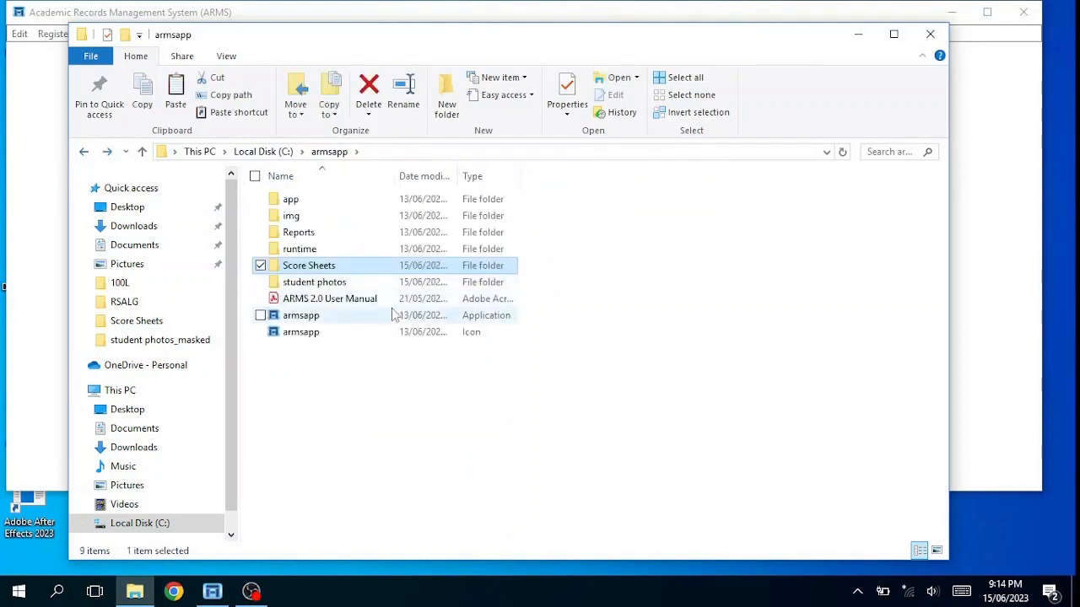
double_click(342, 285)
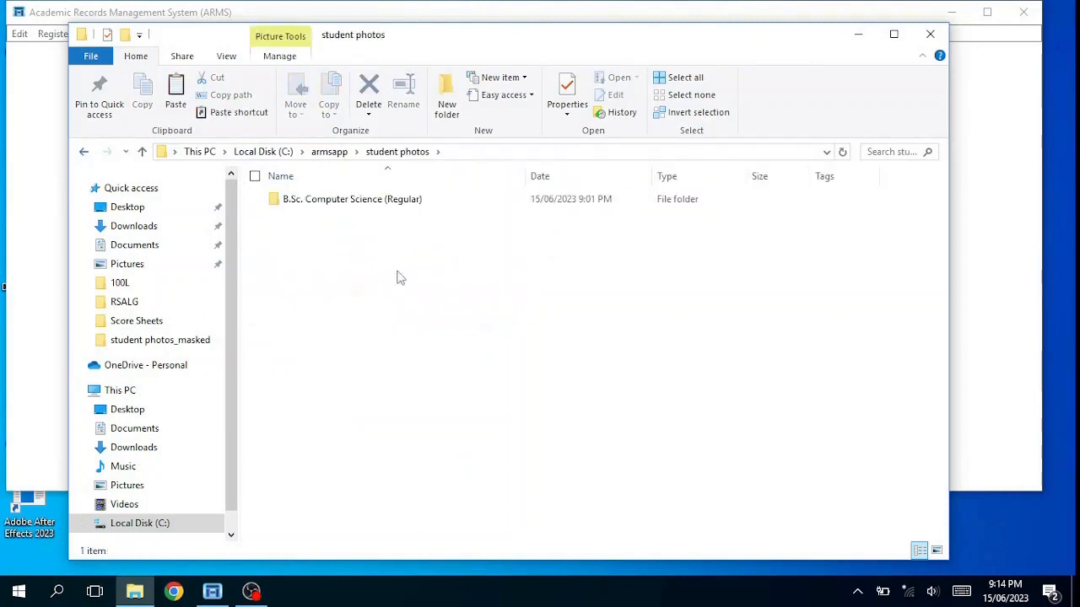
left_click(83, 152)
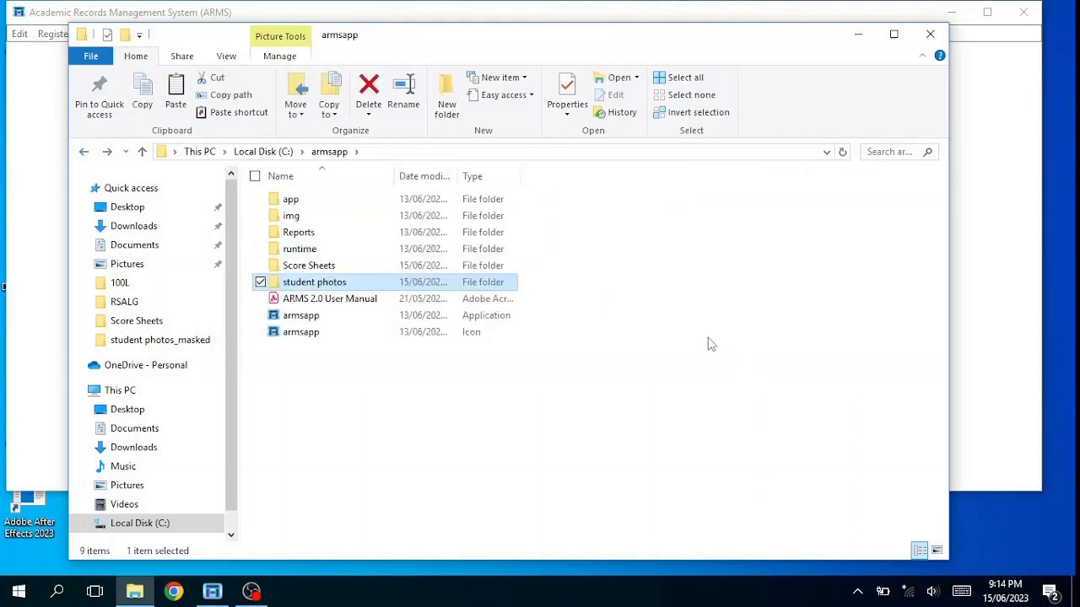
Step: Shrink the file window, examine Score Sheets' B.Sc. Computer Science (Regular) down to the 2021-2022 folder, and return to armsapp
left_click_drag(948, 560, 638, 522)
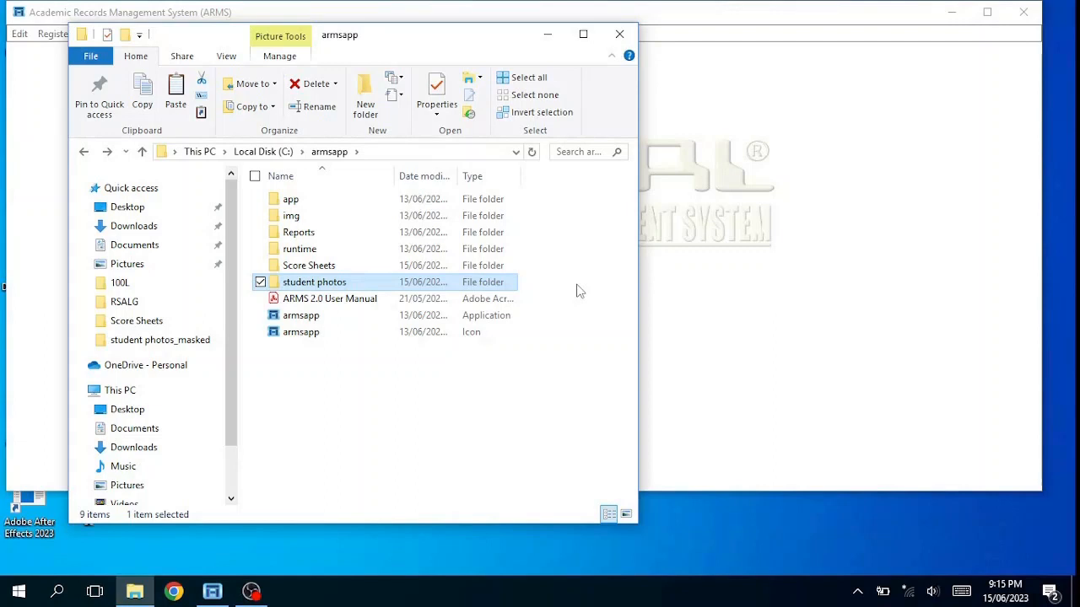
left_click(336, 266)
double_click(335, 267)
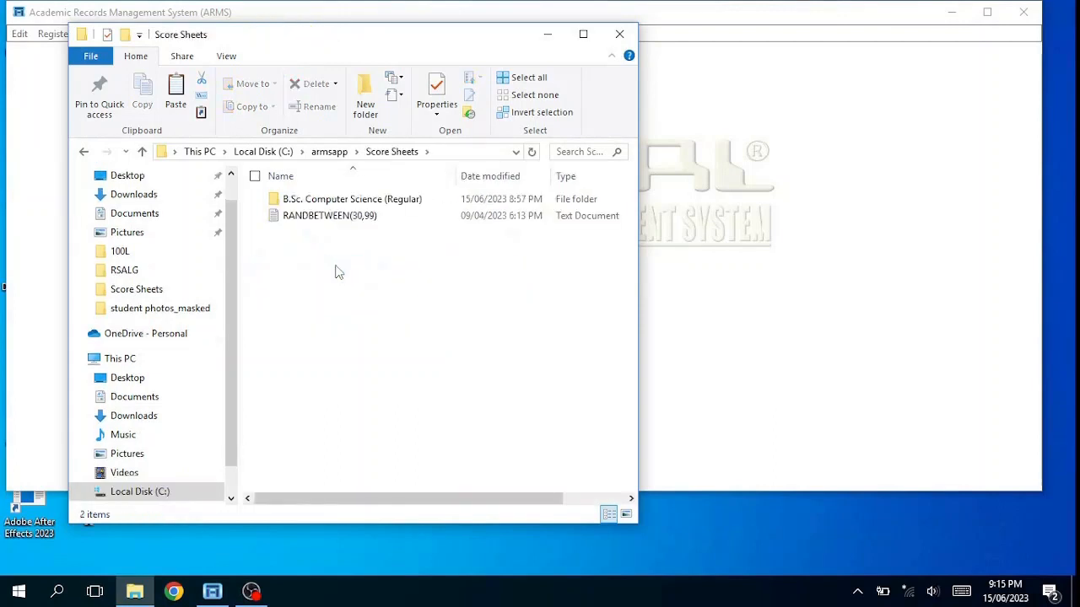
double_click(398, 199)
double_click(332, 206)
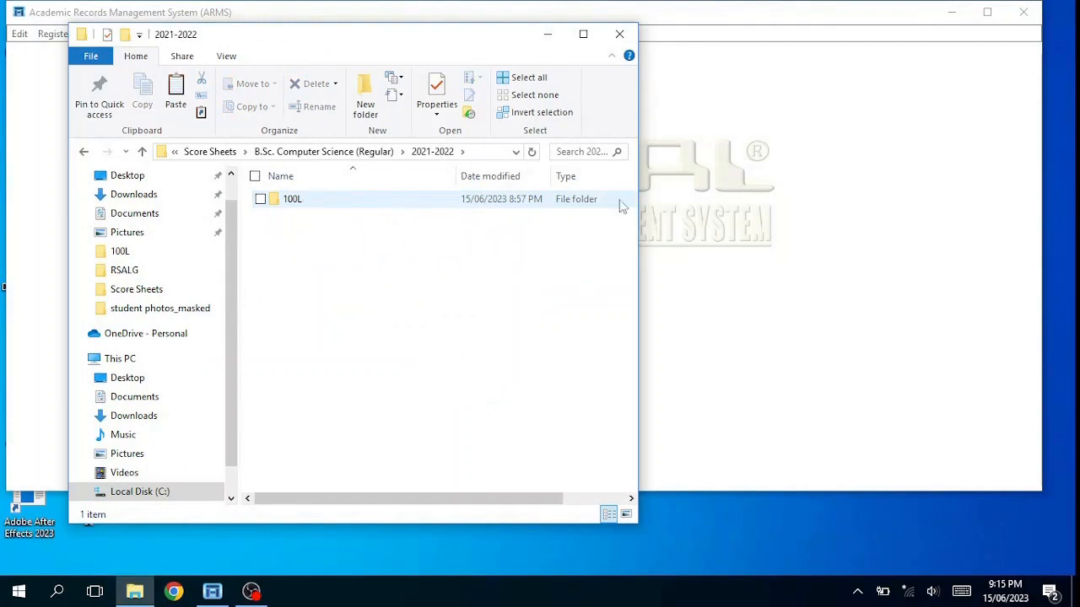
left_click(85, 151)
left_click(85, 151)
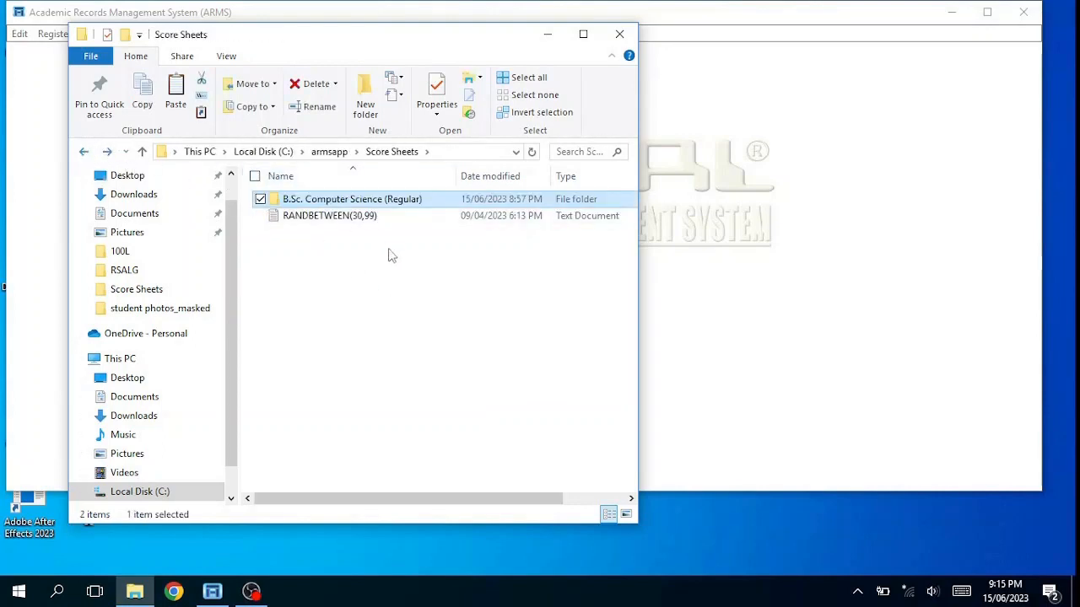
left_click(84, 153)
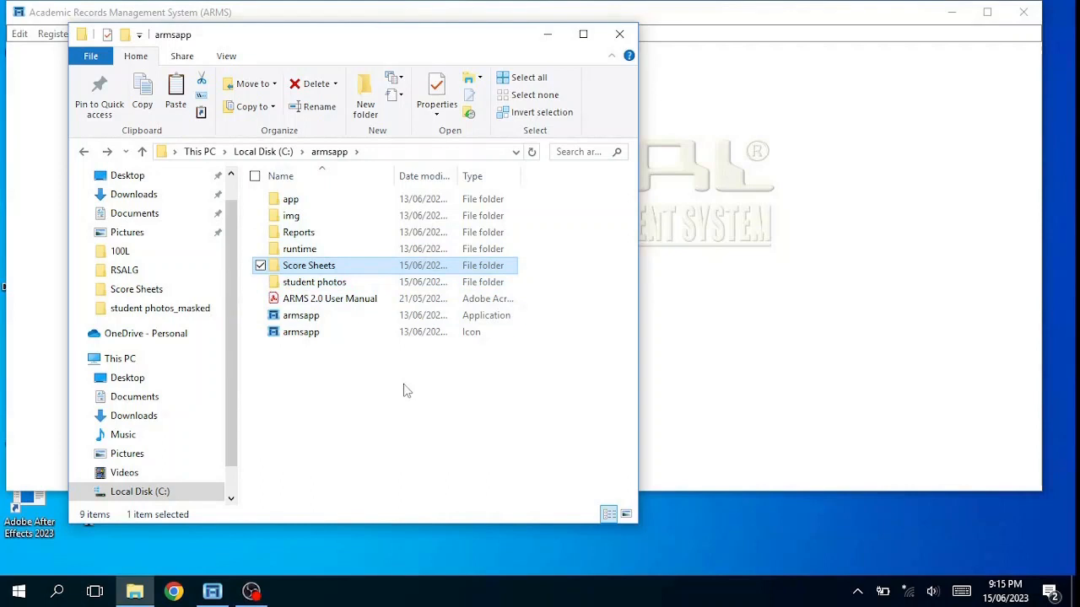
Step: Select every item in the armsapp folder and go up to Local Disk (C:)
left_click(255, 177)
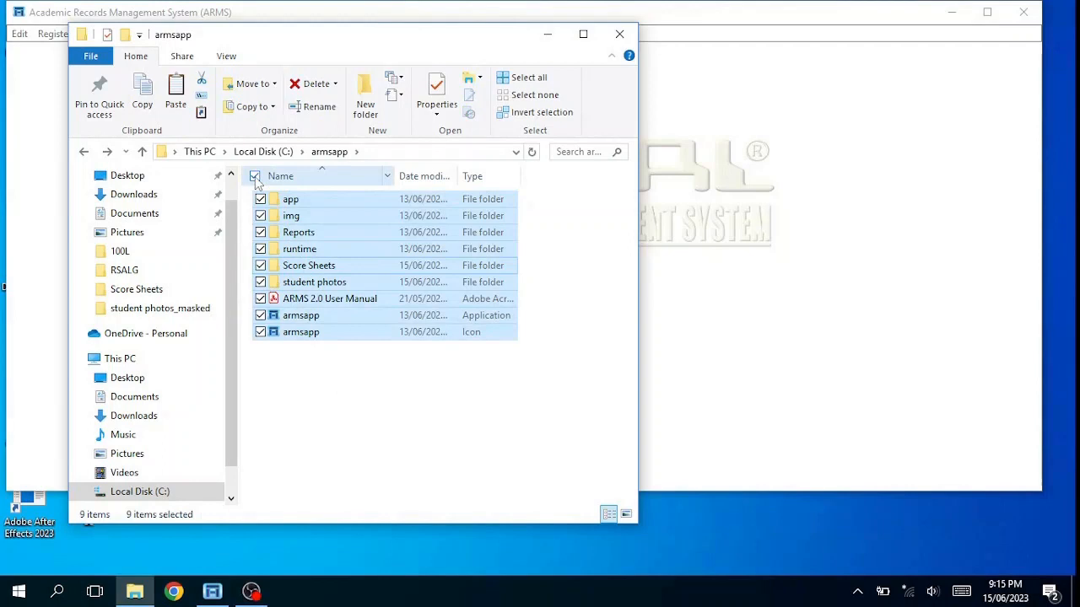
left_click(283, 152)
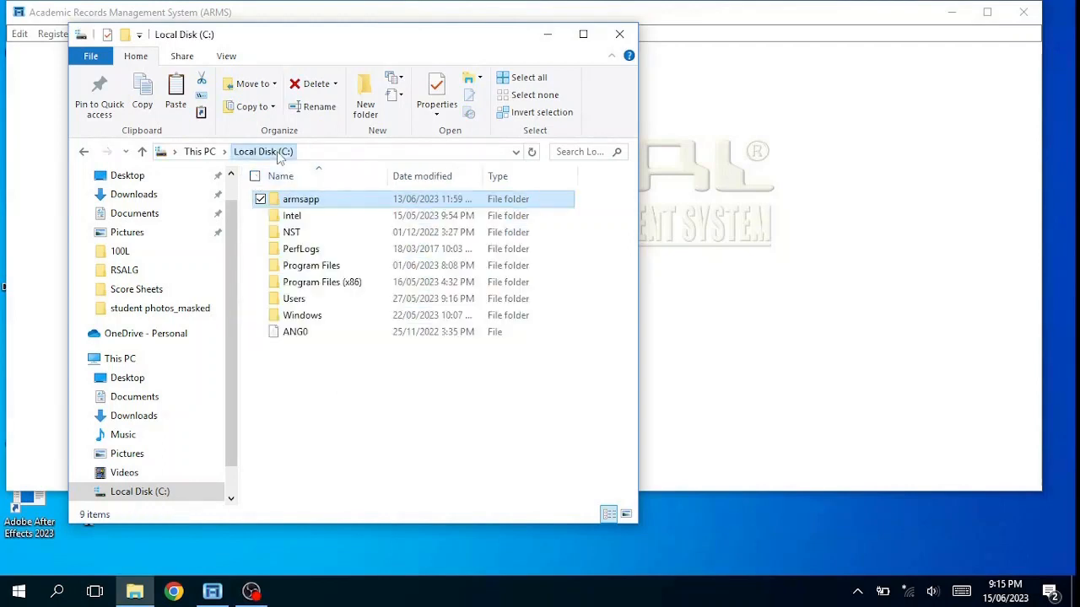